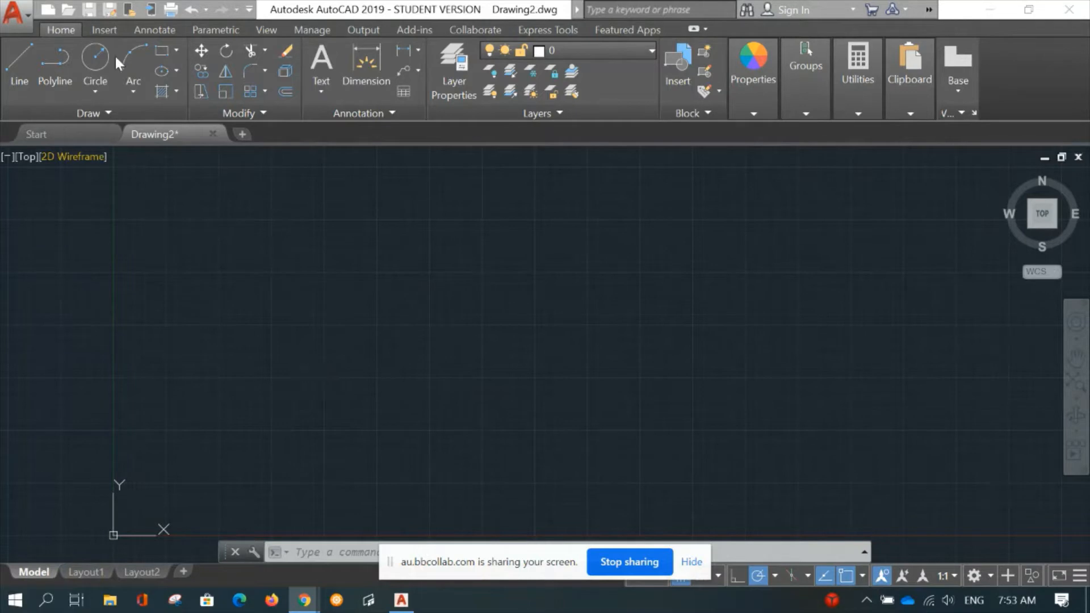
Draw a zigzag of three connected freehand line segments, end the Line command, and undo them.
{"action": "left_click", "coordinate": [15, 66]}
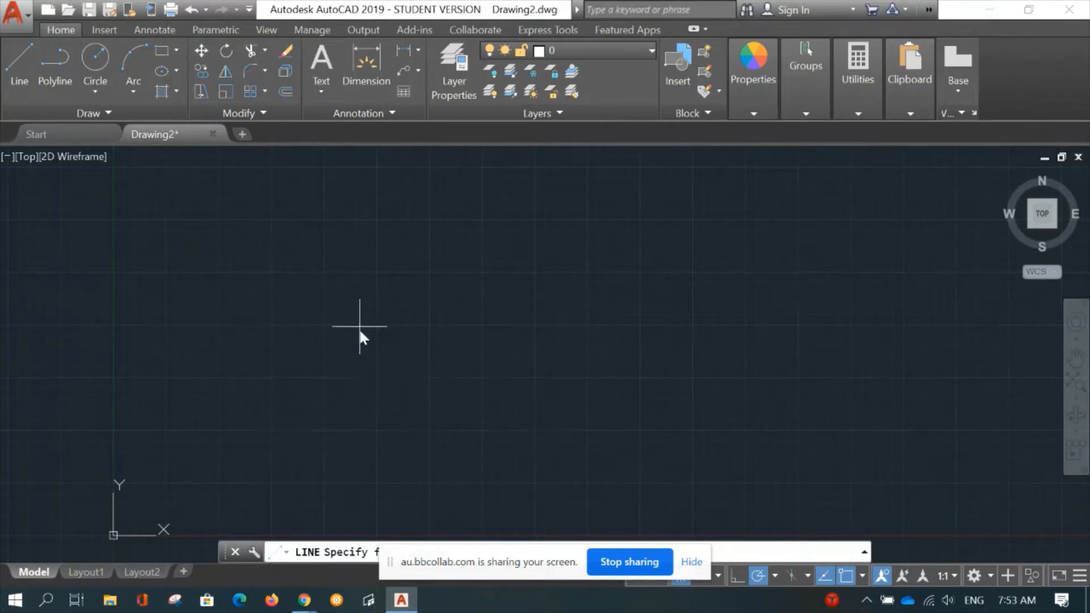
{"action": "left_click", "coordinate": [230, 423]}
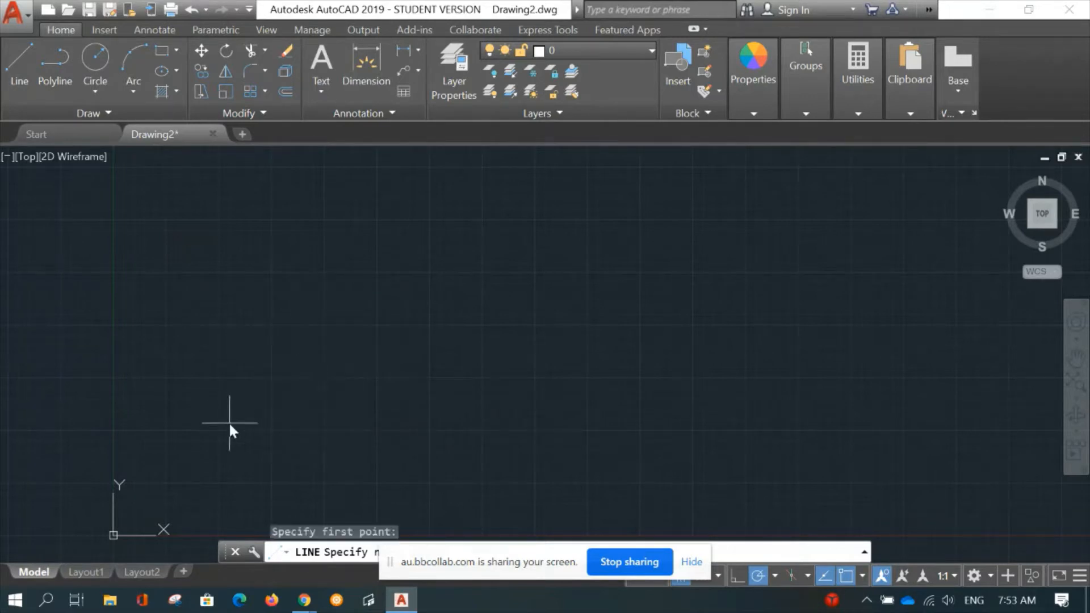
{"action": "left_click", "coordinate": [284, 262]}
{"action": "left_click", "coordinate": [349, 351]}
{"action": "left_click", "coordinate": [459, 290]}
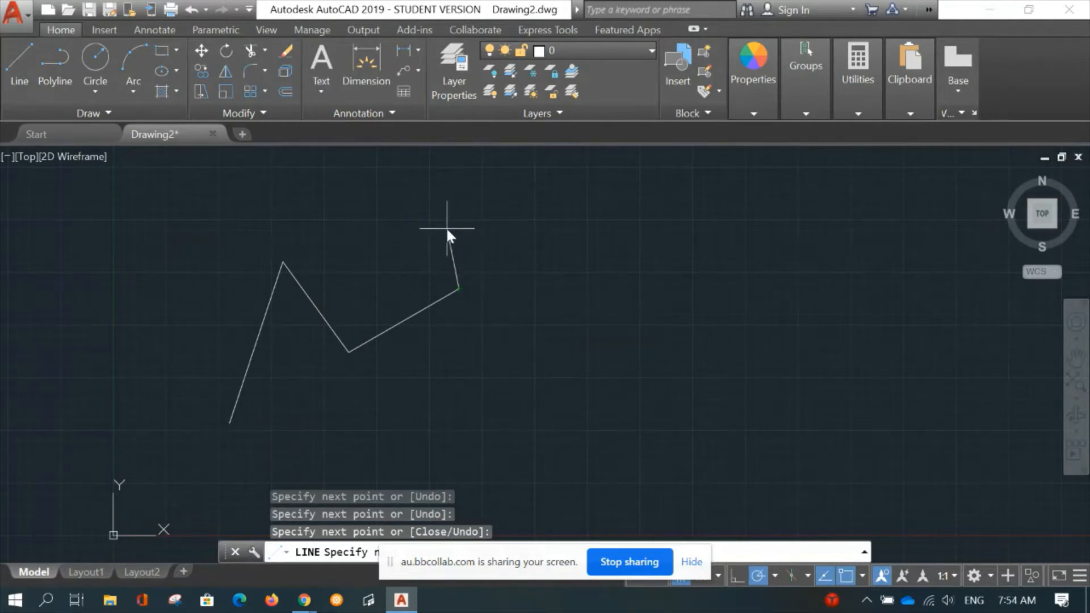
{"action": "key", "text": "Escape"}
{"action": "key", "text": "ctrl+z"}
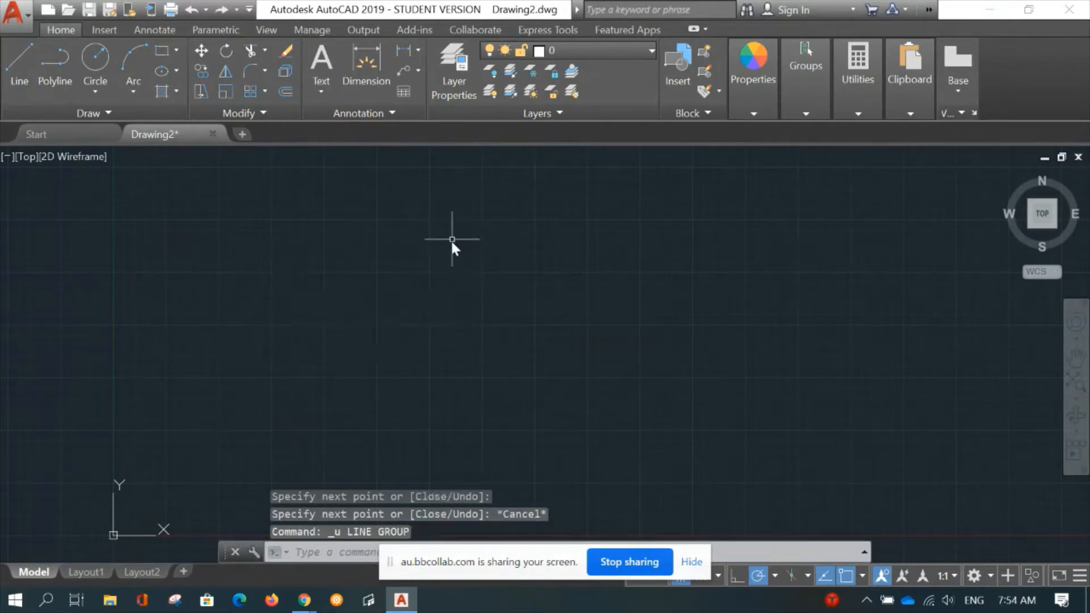
Turn polar tracking off and draw a line 100 units long at a 45° angle in the empty drawing area.
{"action": "left_click", "coordinate": [21, 63]}
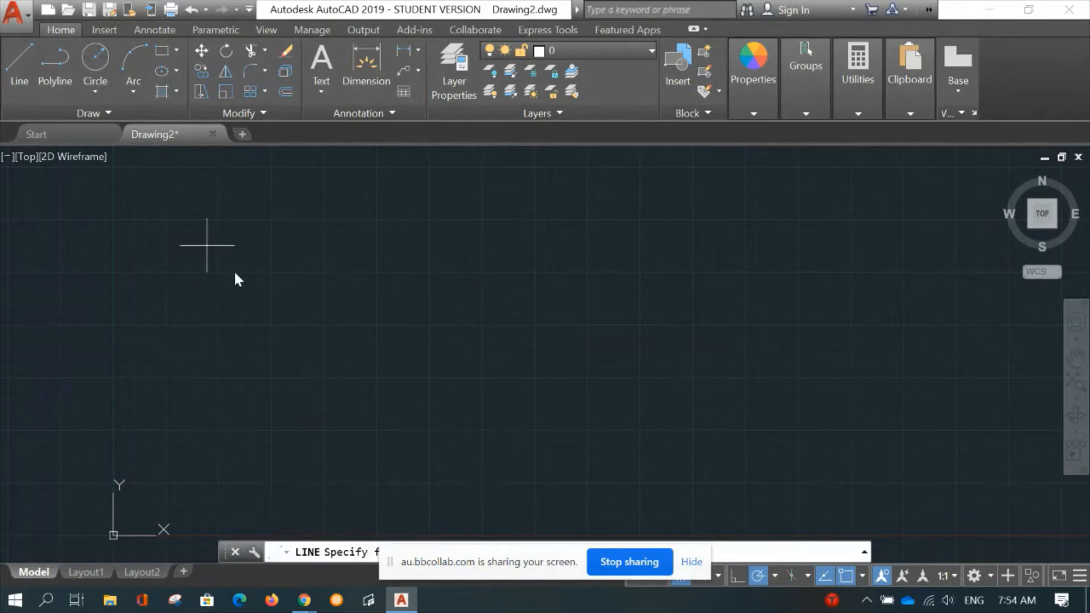
{"action": "left_click", "coordinate": [296, 420]}
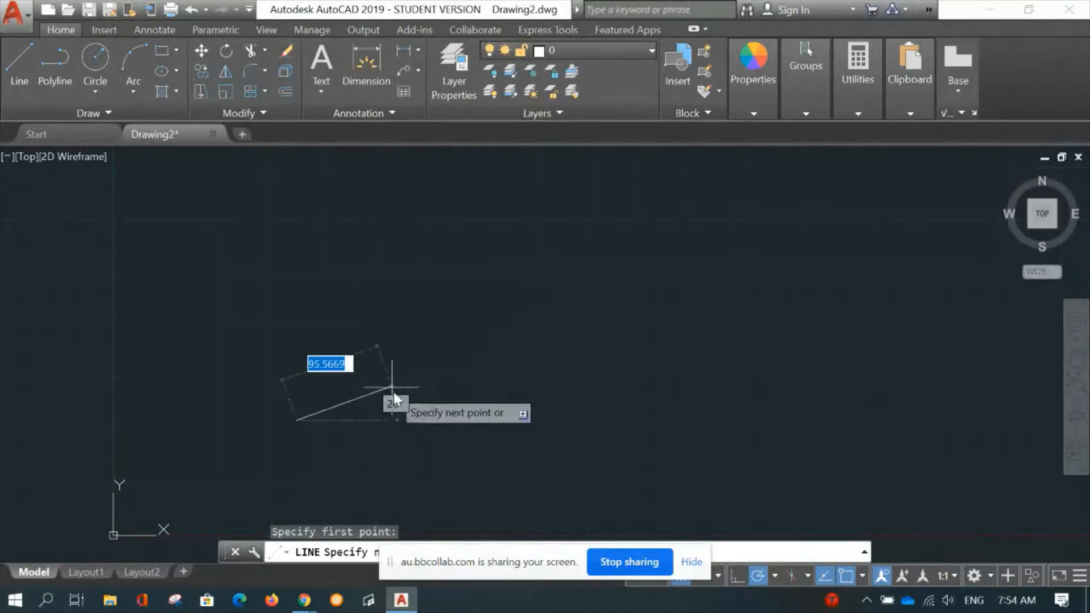
{"action": "left_click", "coordinate": [758, 576]}
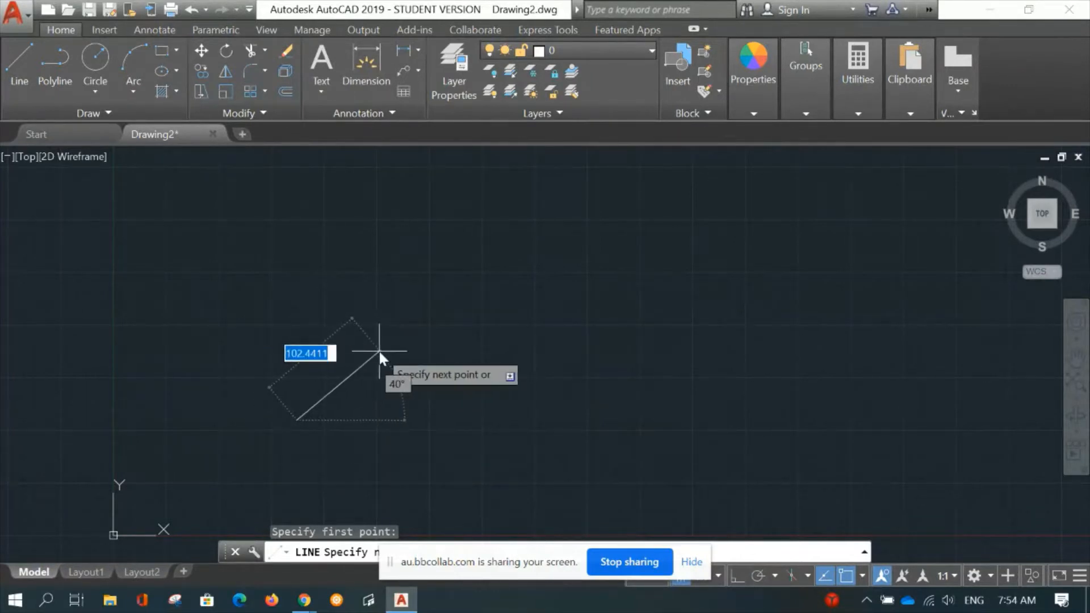
{"action": "key", "text": "Tab"}
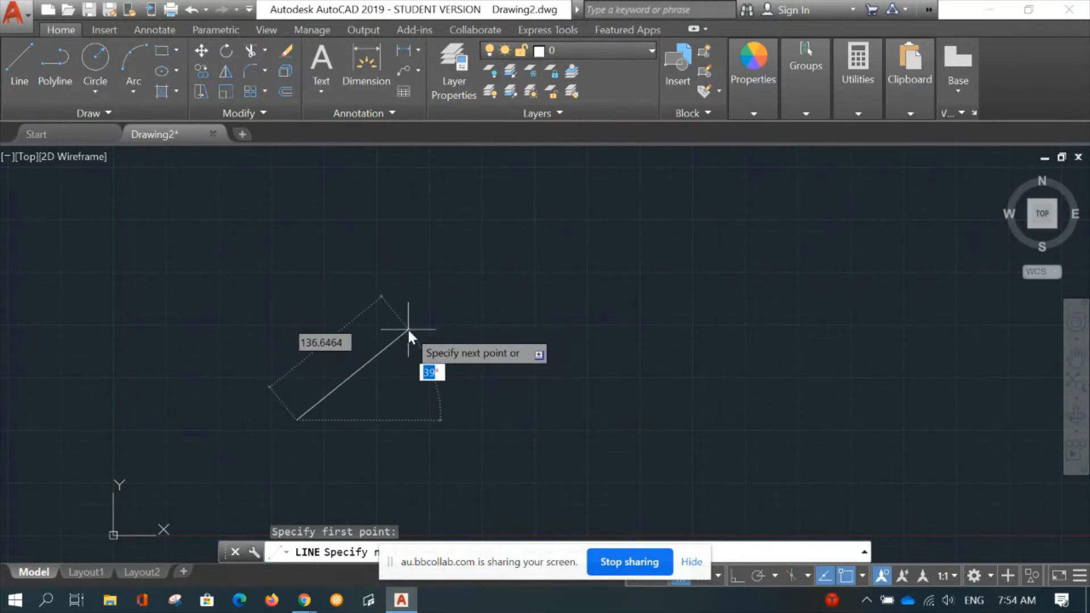
{"action": "type", "text": "45"}
{"action": "key", "text": "Tab"}
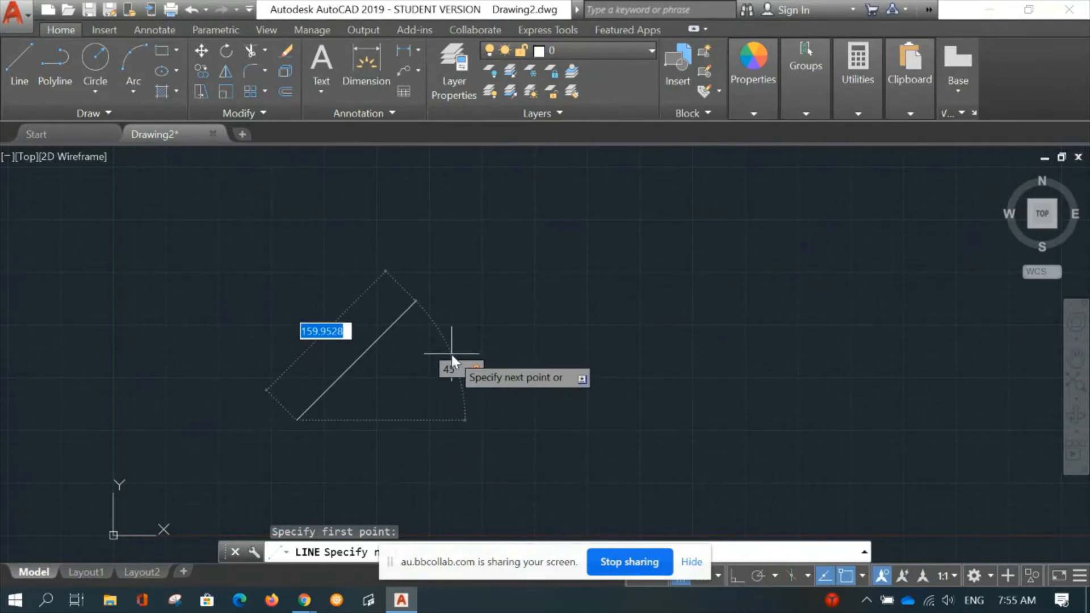
{"action": "type", "text": "100"}
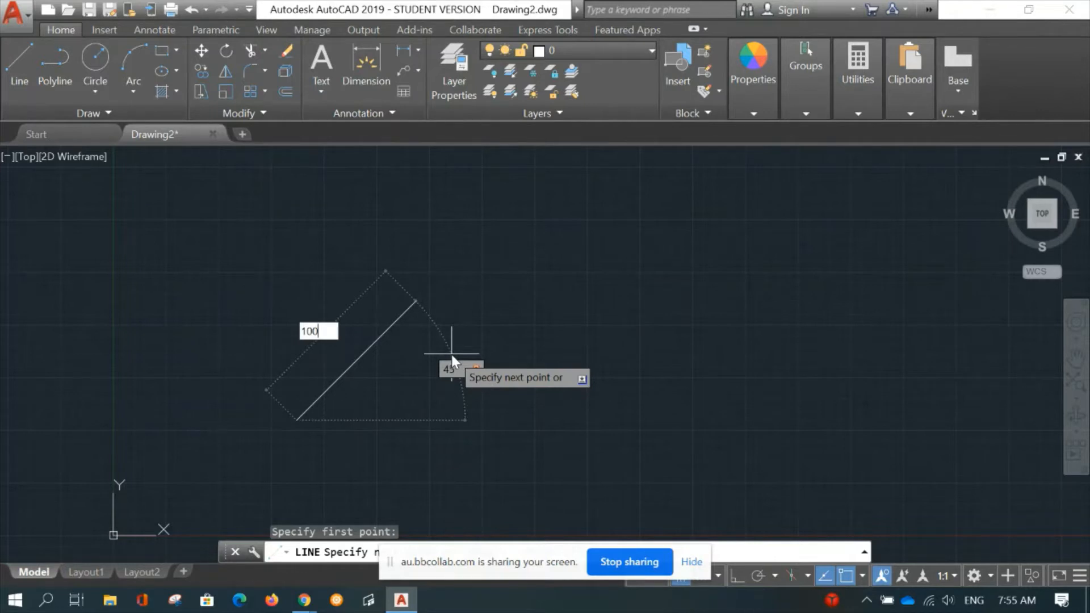
{"action": "key", "text": "Tab"}
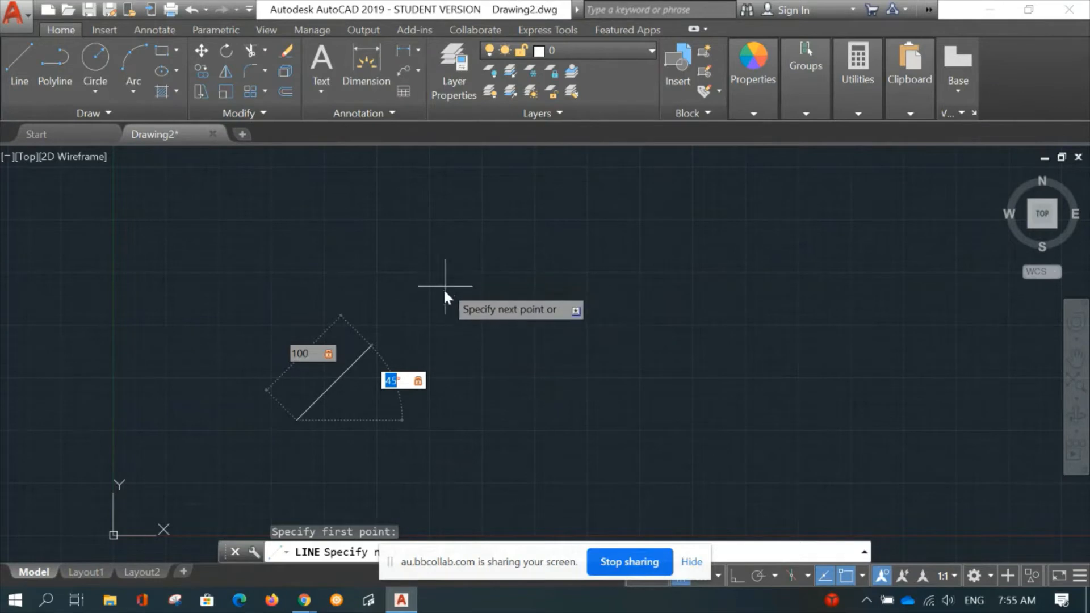
{"action": "scroll", "coordinate": [430, 323], "scroll_direction": "up", "scroll_amount": 2}
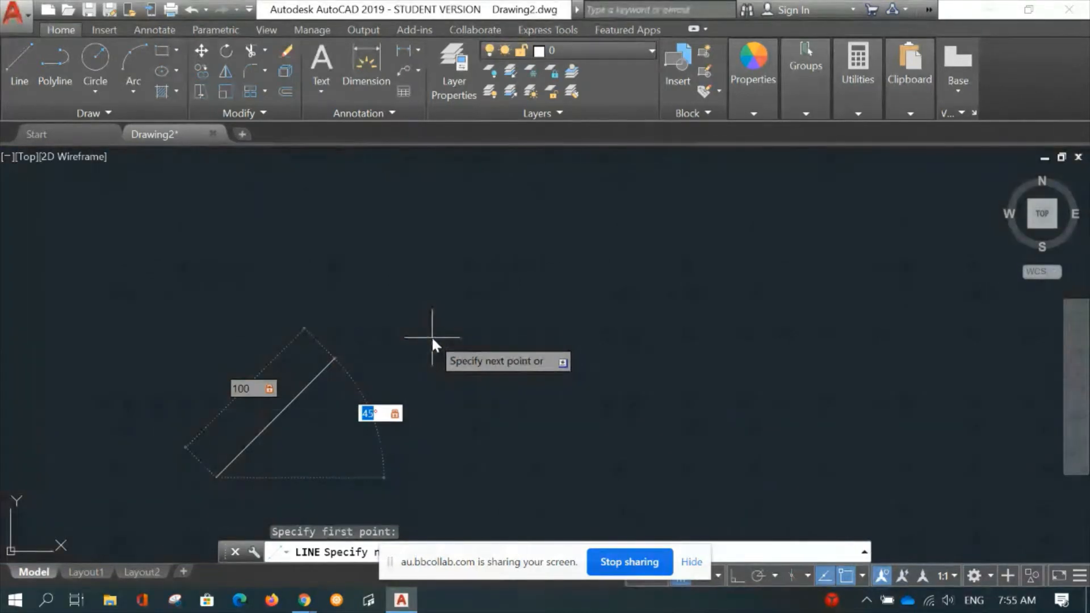
{"action": "key", "text": "Return"}
{"action": "key", "text": "F10"}
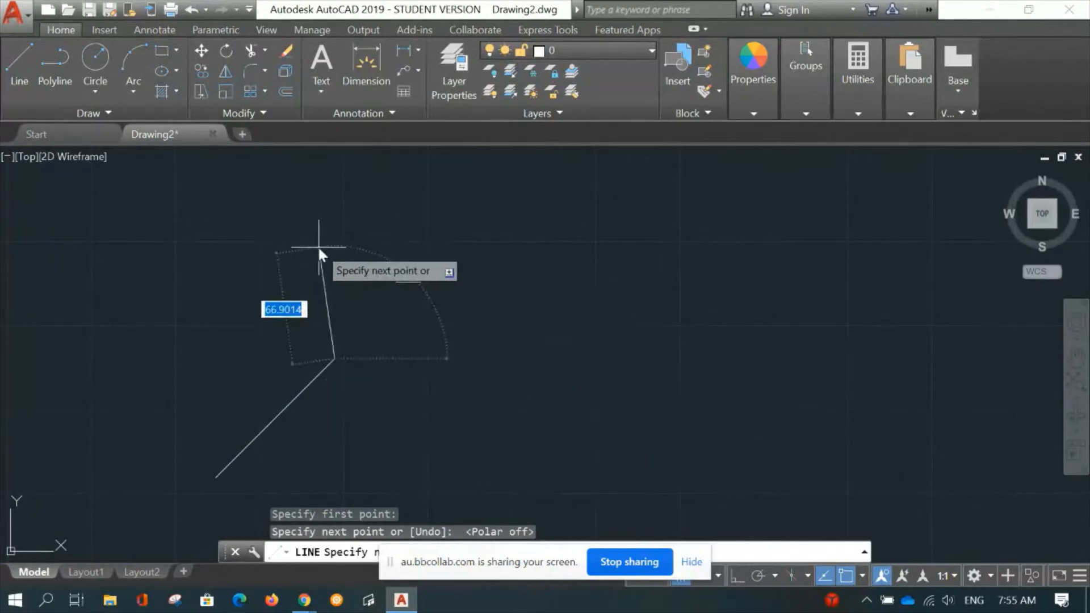
Continue from the 45° line's upper end with a vertical segment 50 units long at 90°, and end the Line command.
{"action": "scroll", "coordinate": [318, 246], "scroll_direction": "down", "scroll_amount": 2}
{"action": "scroll", "coordinate": [338, 240], "scroll_direction": "down", "scroll_amount": 2}
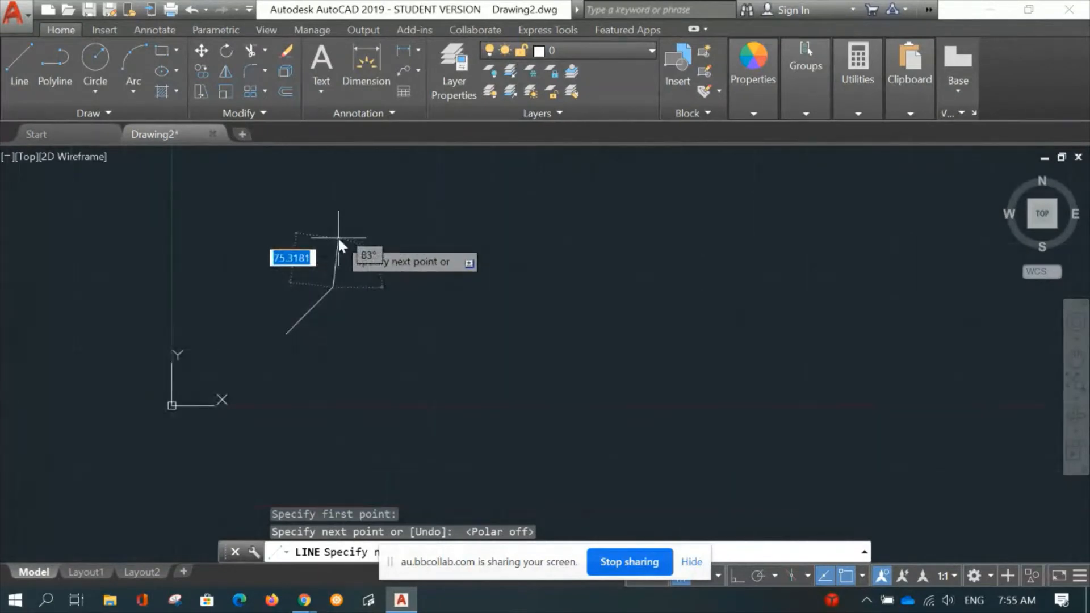
{"action": "middle_click_drag", "start_coordinate": [339, 236], "coordinate": [284, 331]}
{"action": "scroll", "coordinate": [277, 324], "scroll_direction": "up", "scroll_amount": 2}
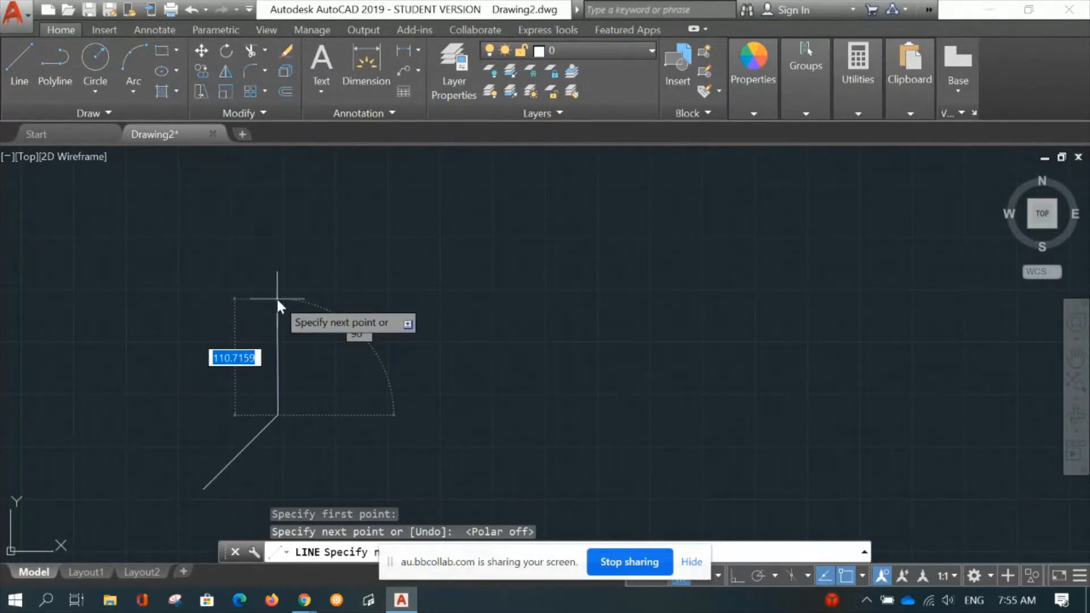
{"action": "key", "text": "Tab"}
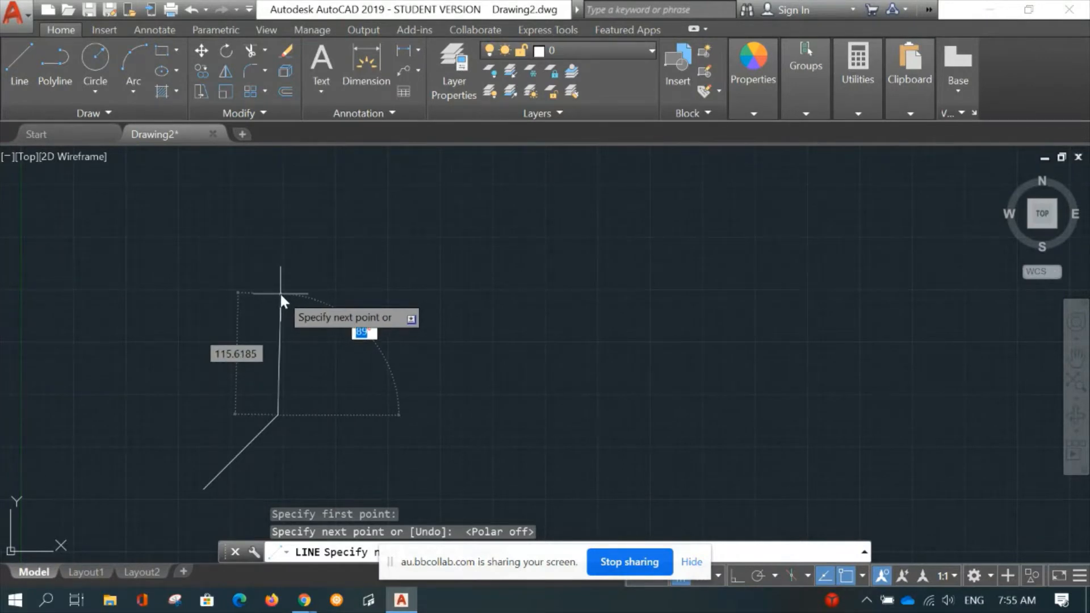
{"action": "type", "text": "90"}
{"action": "key", "text": "Tab"}
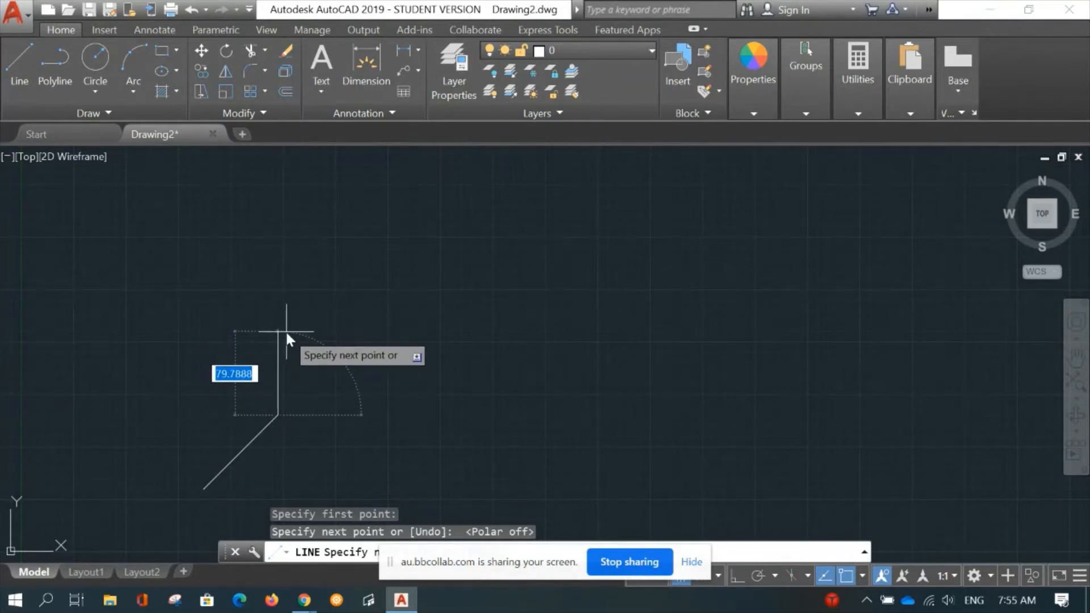
{"action": "type", "text": "50"}
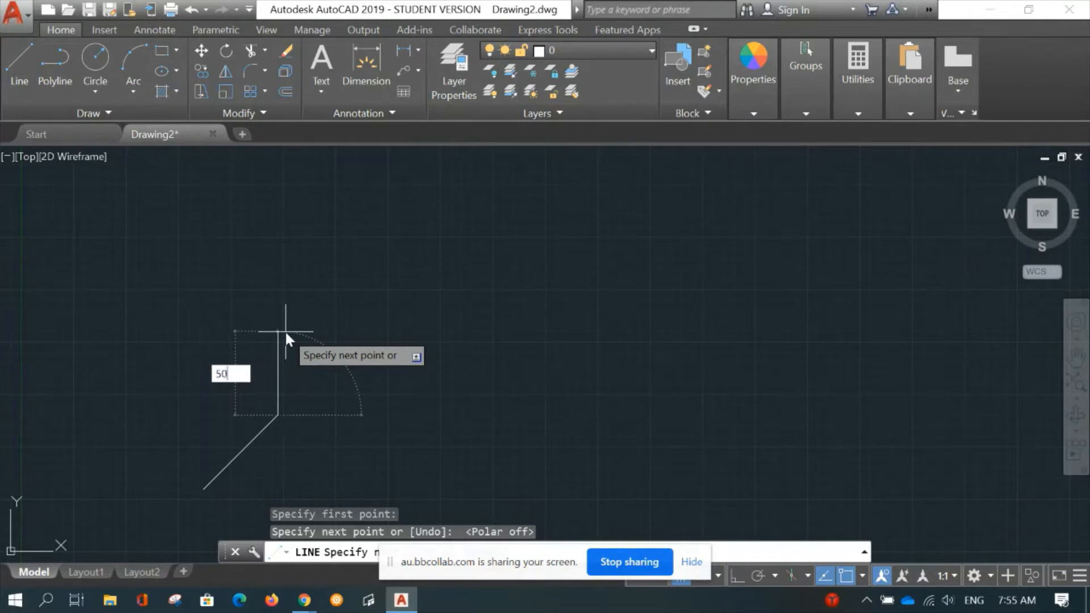
{"action": "key", "text": "Tab"}
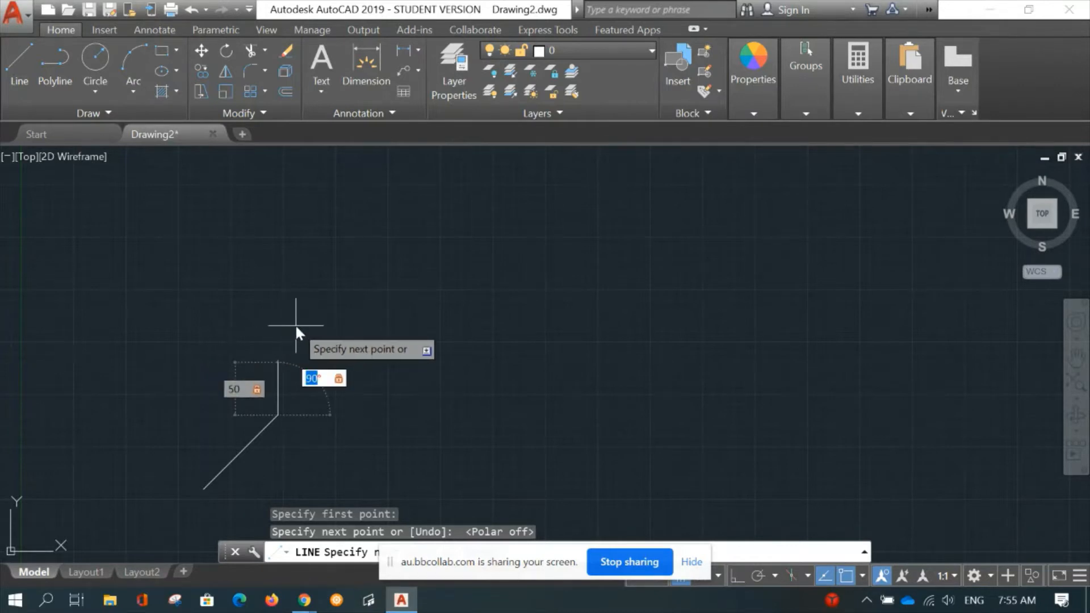
{"action": "key", "text": "Return"}
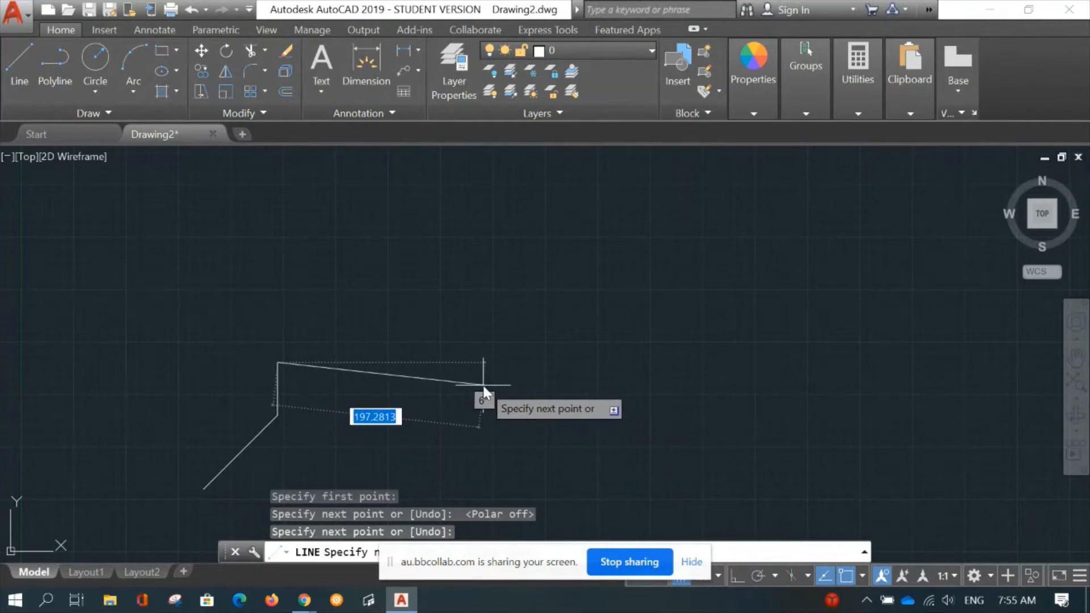
{"action": "key", "text": "Escape"}
Examine the polar tracking angle presets and the increment angle choices in the tracking settings, leaving them unchanged.
{"action": "mouse_move", "coordinate": [409, 398]}
{"action": "middle_mouse_down"}
{"action": "mouse_move", "coordinate": [424, 317]}
{"action": "mouse_move", "coordinate": [555, 311]}
{"action": "middle_mouse_up"}
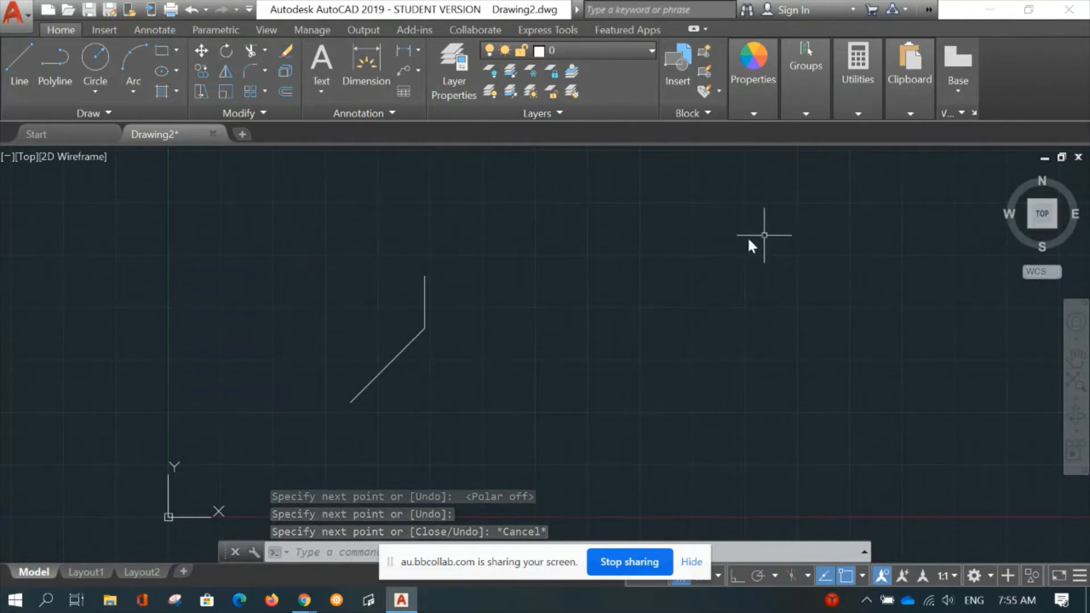
{"action": "mouse_move", "coordinate": [629, 306]}
{"action": "middle_mouse_down"}
{"action": "mouse_move", "coordinate": [465, 318]}
{"action": "mouse_move", "coordinate": [375, 348]}
{"action": "middle_mouse_up"}
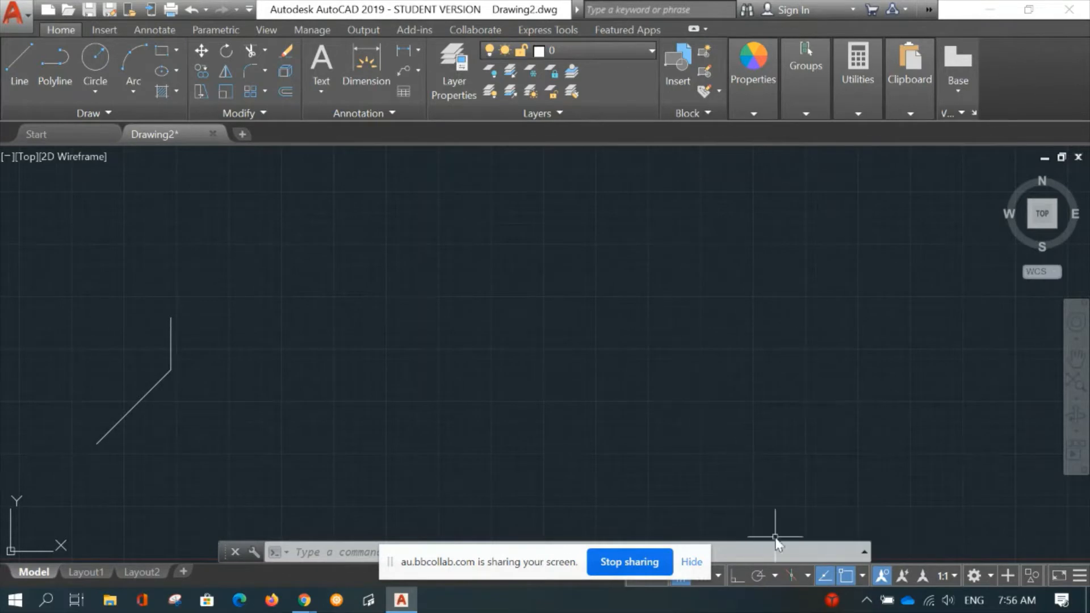
{"action": "left_click", "coordinate": [774, 576]}
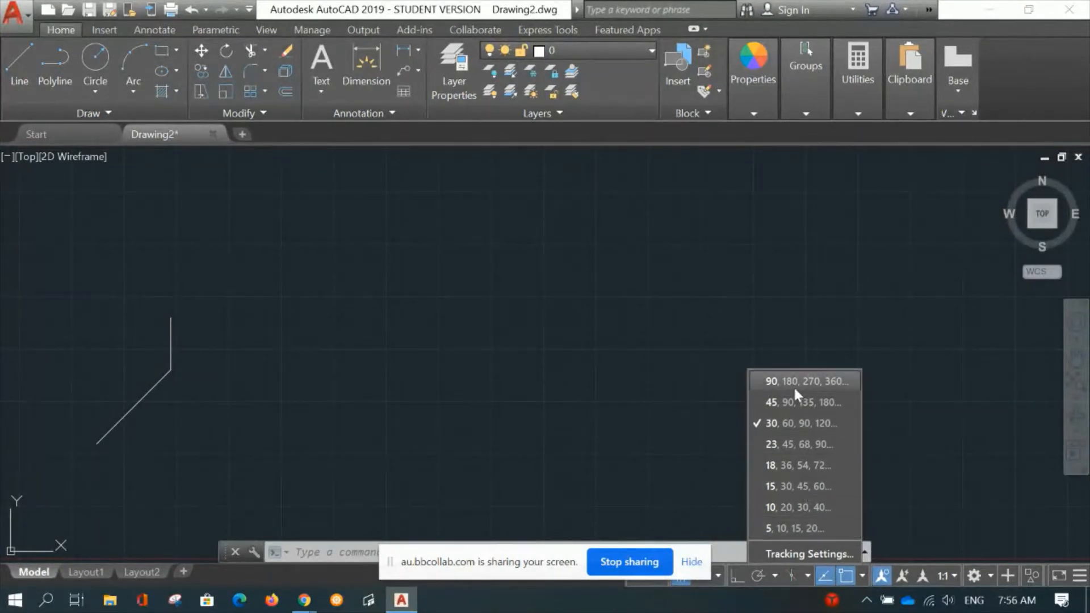
{"action": "left_click", "coordinate": [794, 553]}
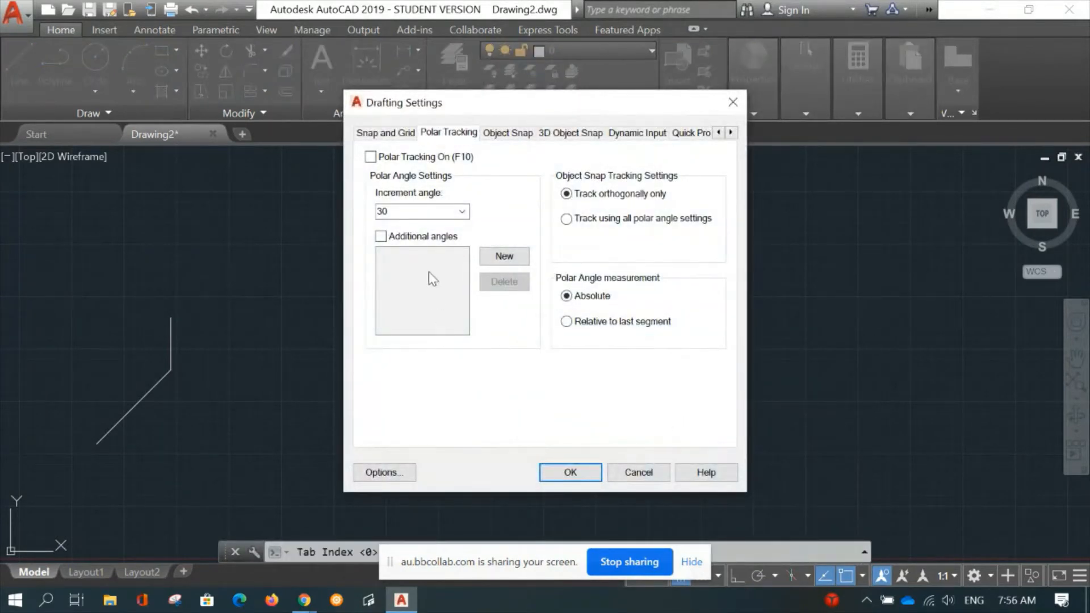
{"action": "left_click", "coordinate": [406, 212]}
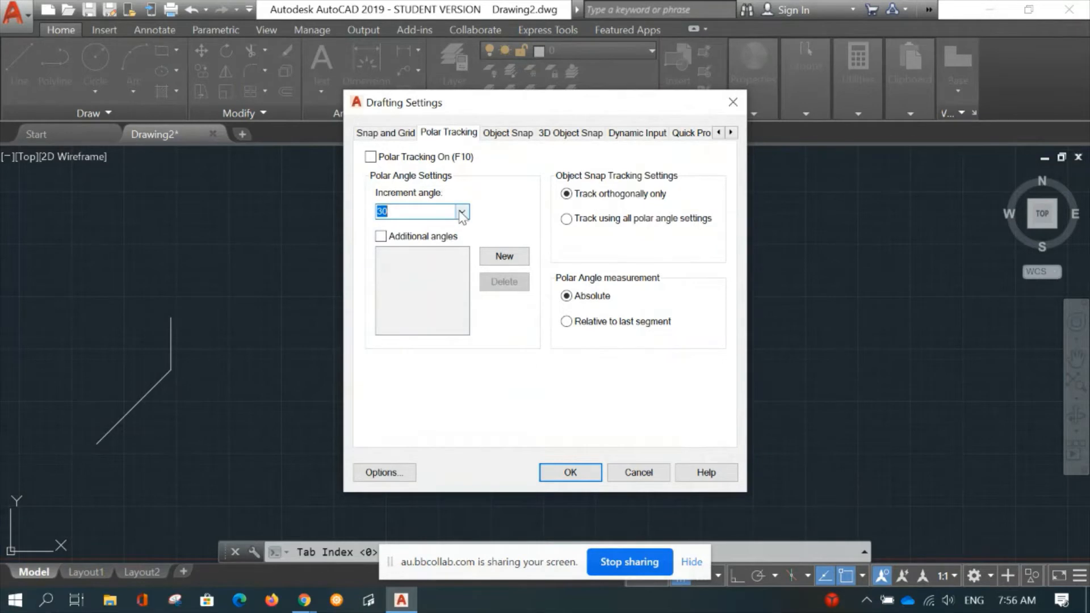
{"action": "left_click", "coordinate": [462, 213]}
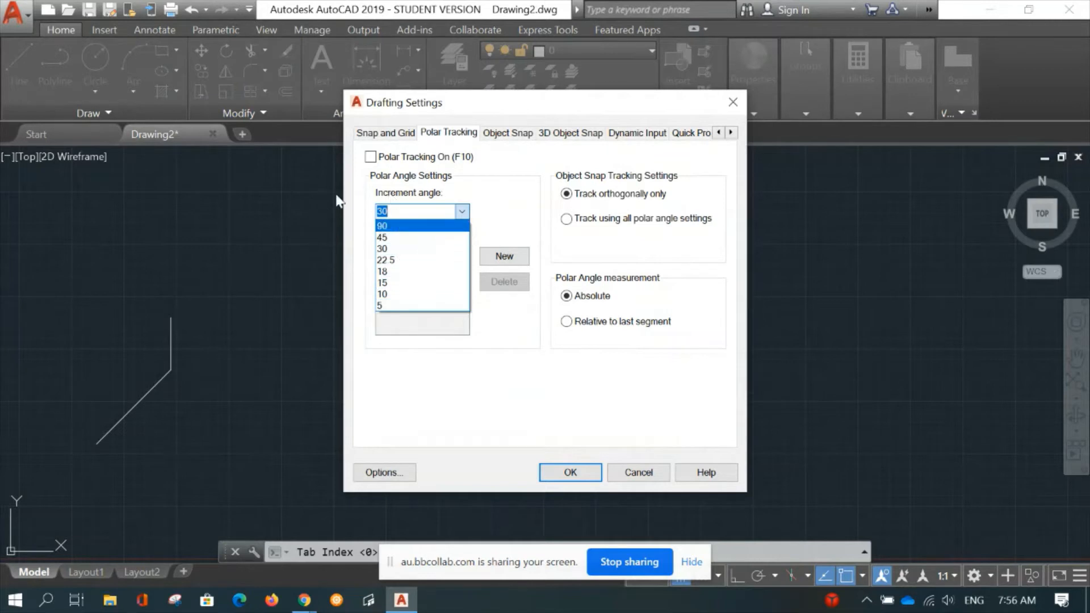
{"action": "left_click", "coordinate": [349, 182]}
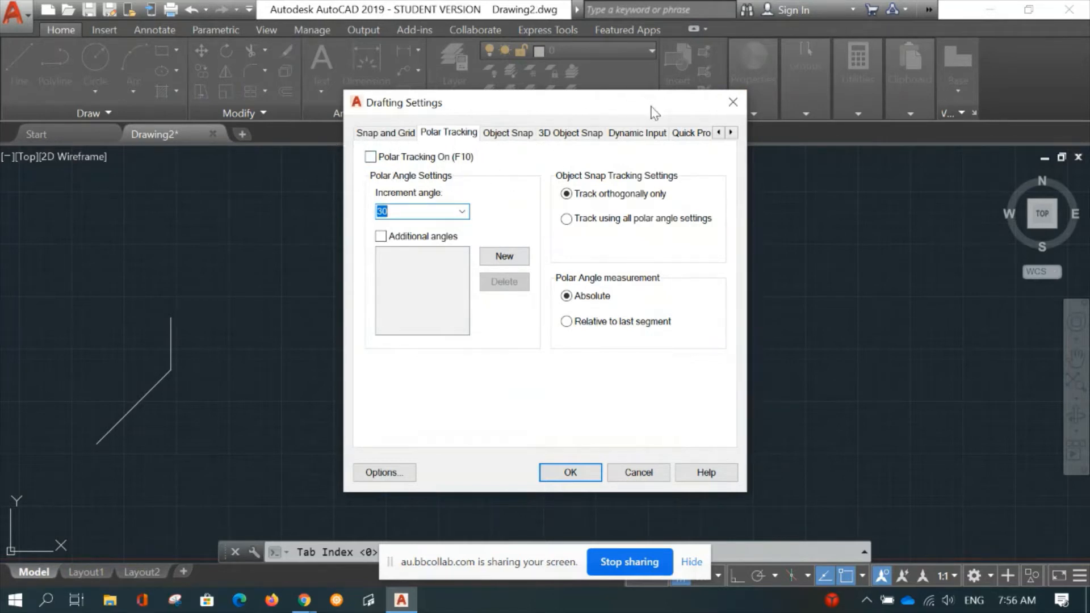
{"action": "left_click", "coordinate": [733, 102]}
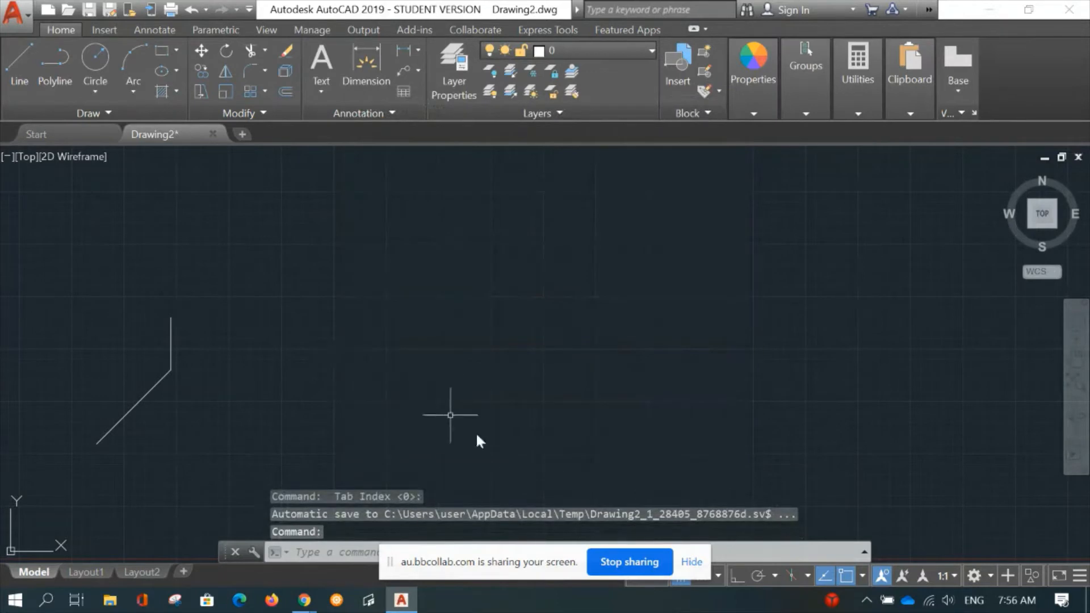
Choose the 30° polar tracking increment and, with polar tracking on, draw a line rising at 30° beside the existing lines.
{"action": "left_click", "coordinate": [775, 576]}
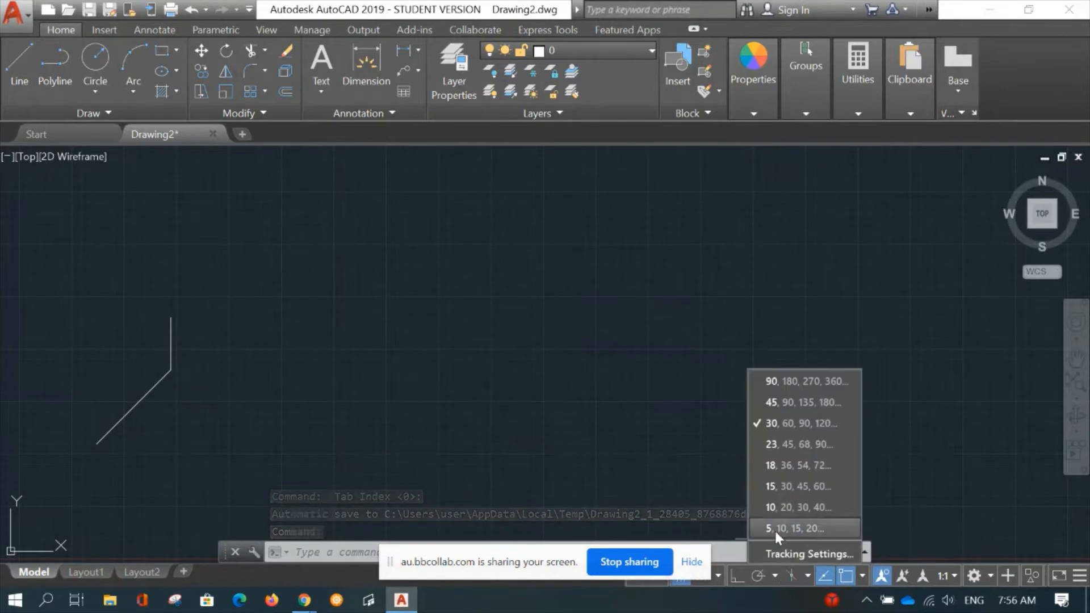
{"action": "left_click", "coordinate": [776, 429]}
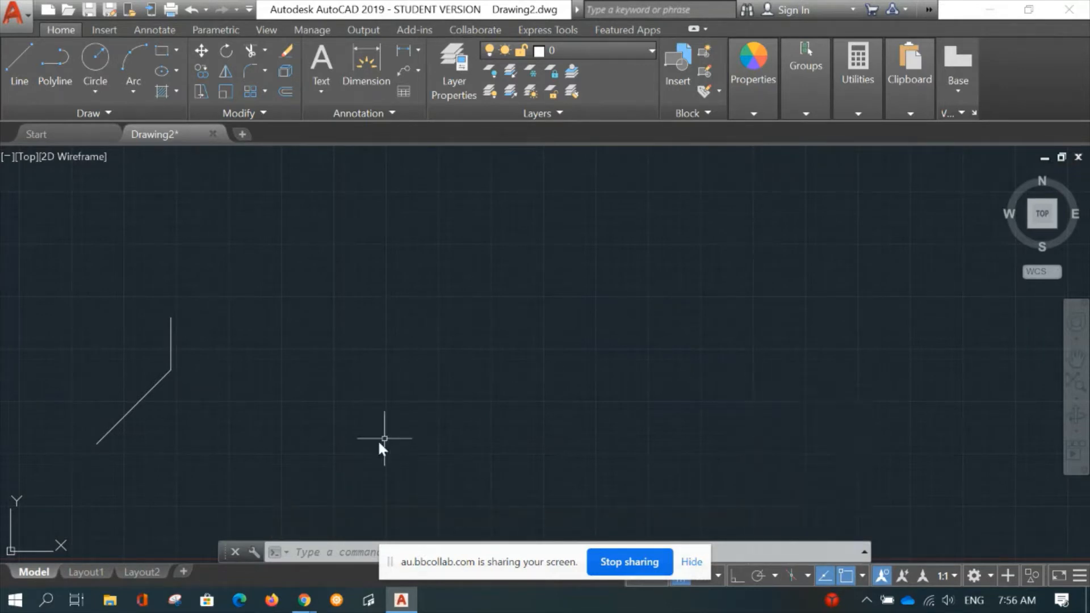
{"action": "type", "text": "l"}
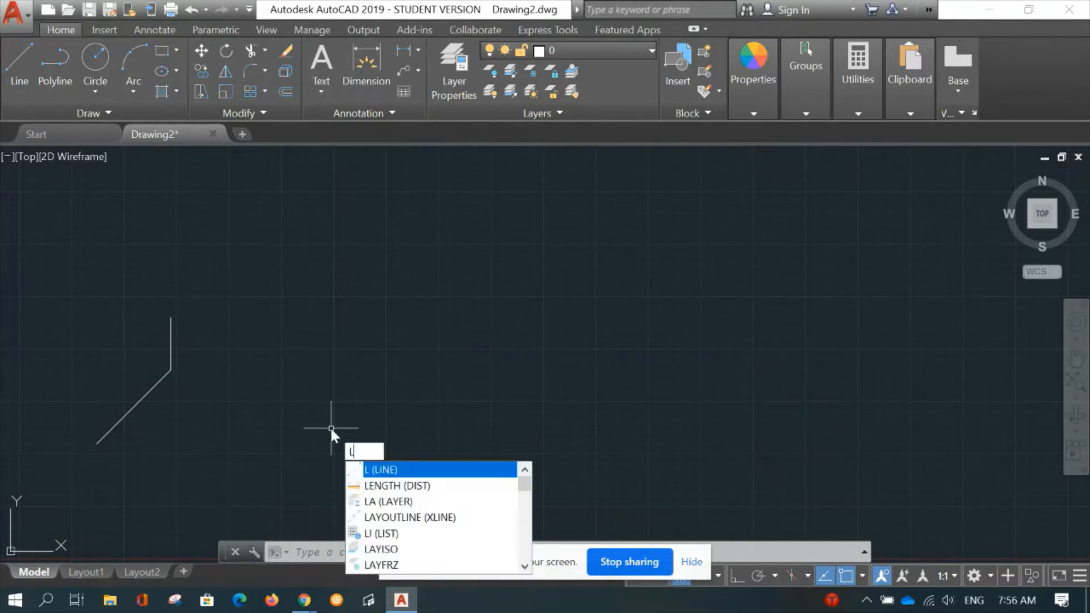
{"action": "key", "text": "Return"}
{"action": "left_click", "coordinate": [270, 453]}
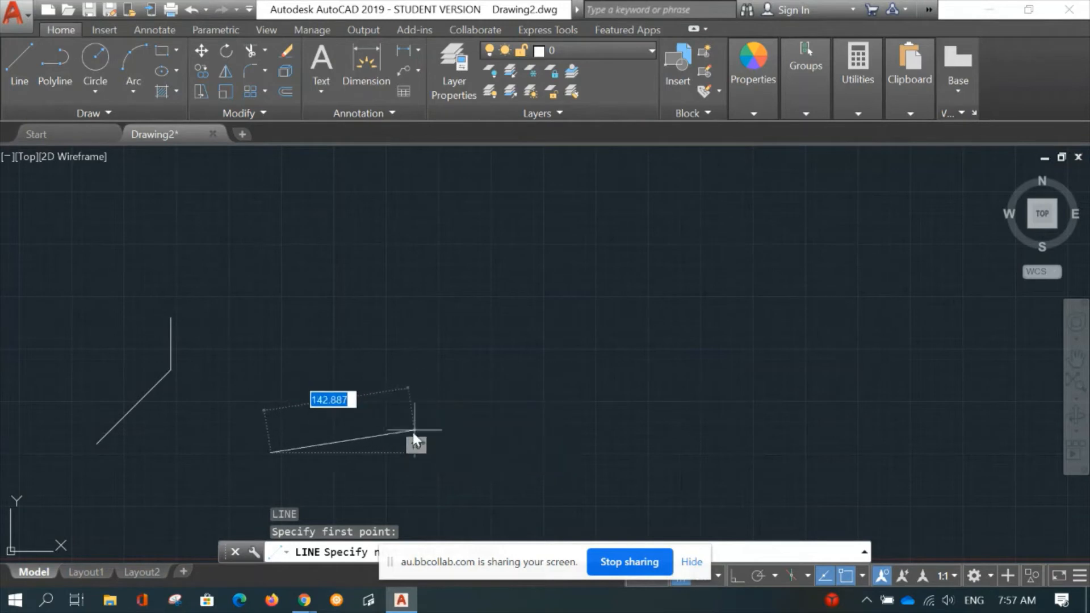
{"action": "scroll", "coordinate": [412, 431], "scroll_direction": "up", "scroll_amount": 3}
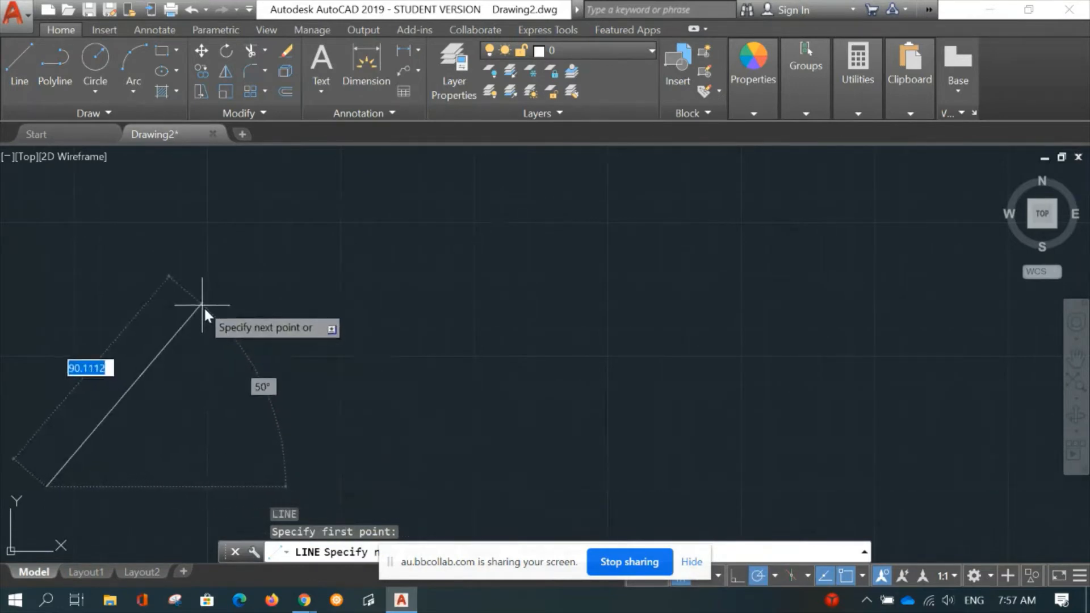
{"action": "scroll", "coordinate": [253, 366], "scroll_direction": "down", "scroll_amount": 4}
{"action": "mouse_move", "coordinate": [256, 364]}
{"action": "middle_mouse_down"}
{"action": "mouse_move", "coordinate": [398, 374]}
{"action": "mouse_move", "coordinate": [352, 345]}
{"action": "mouse_move", "coordinate": [425, 324]}
{"action": "middle_mouse_up"}
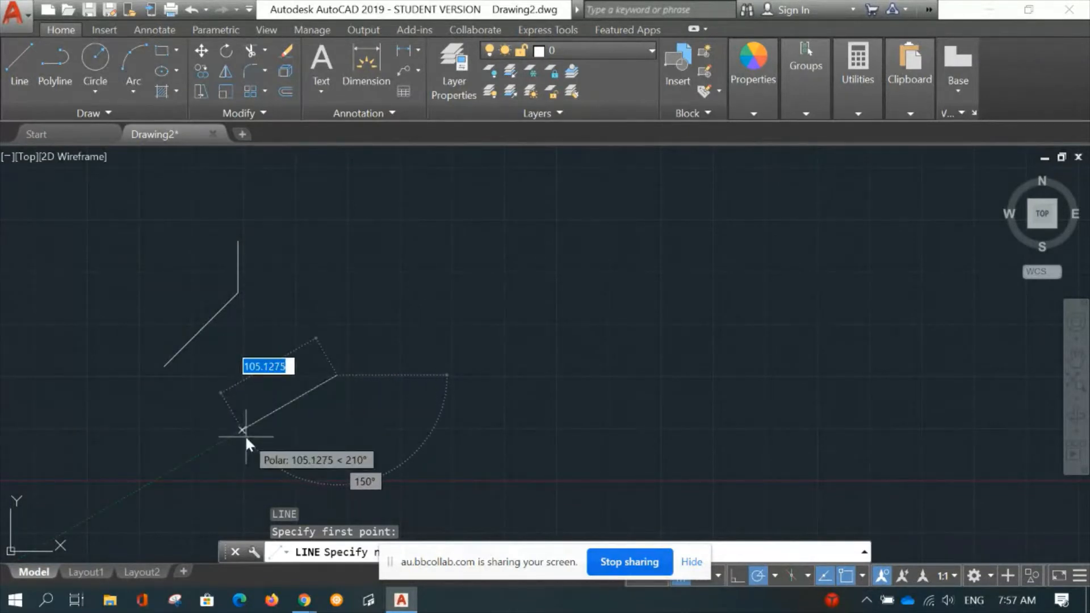
{"action": "left_click", "coordinate": [434, 319]}
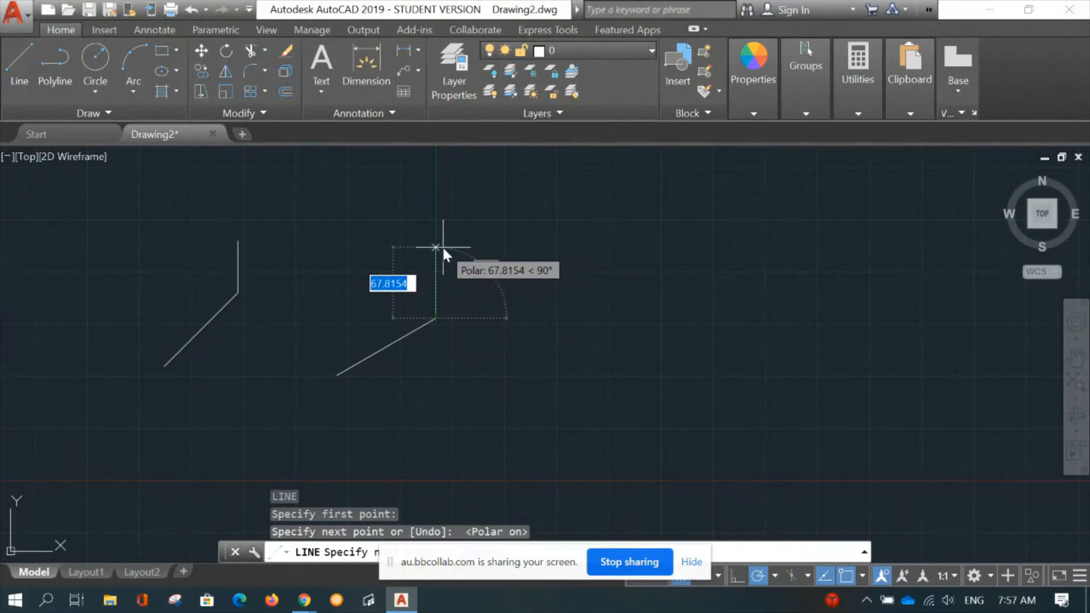
Continue the 30° line as a zigzag with three 100-unit segments sloping 30° downward, upward and downward again, and end the Line command.
{"action": "type", "text": "100"}
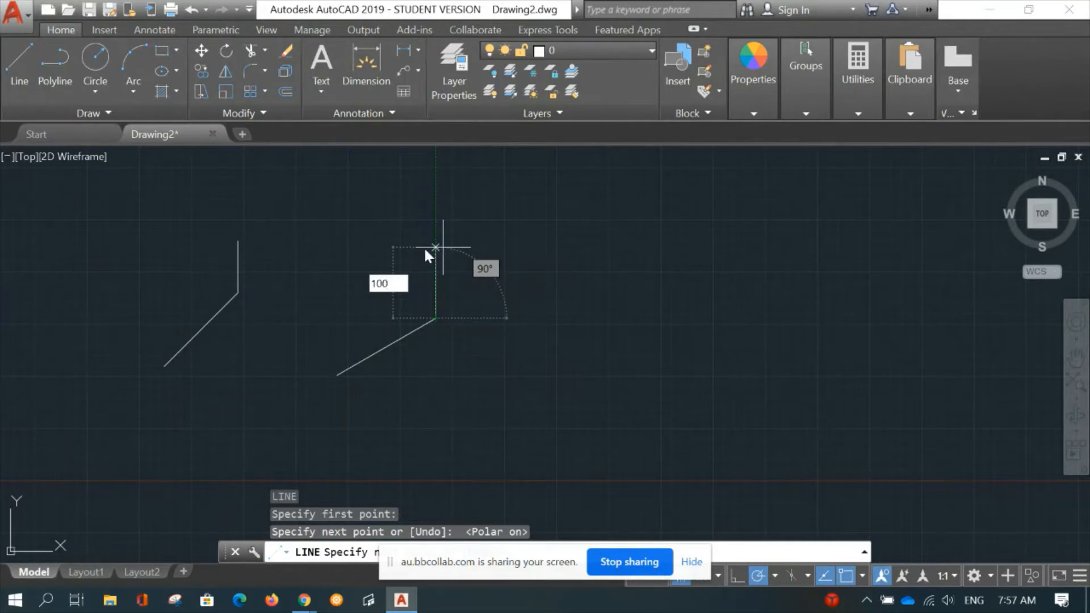
{"action": "key", "text": "Tab"}
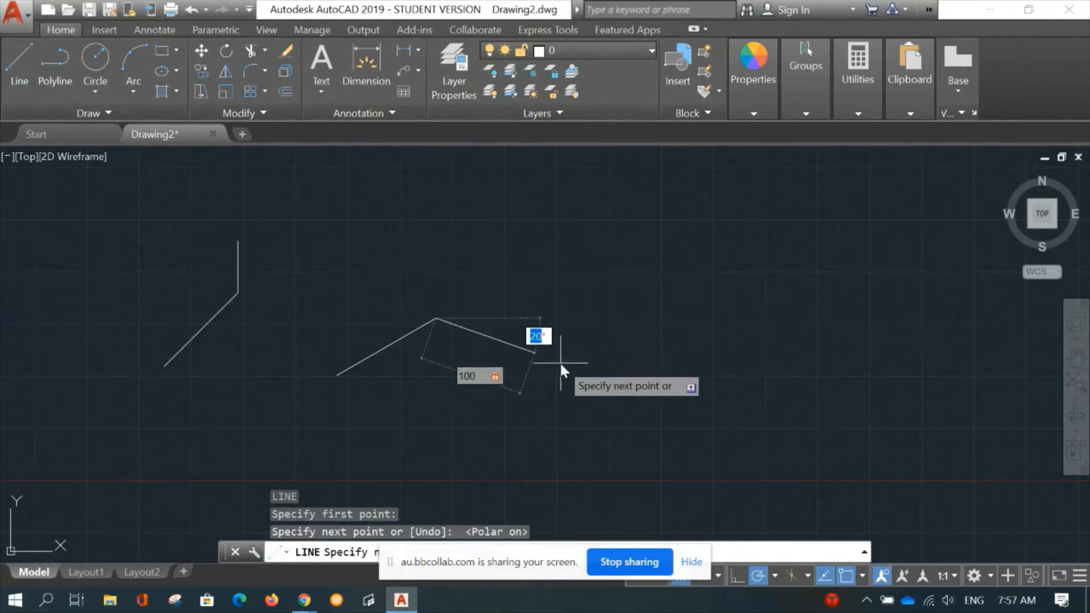
{"action": "left_click", "coordinate": [546, 383]}
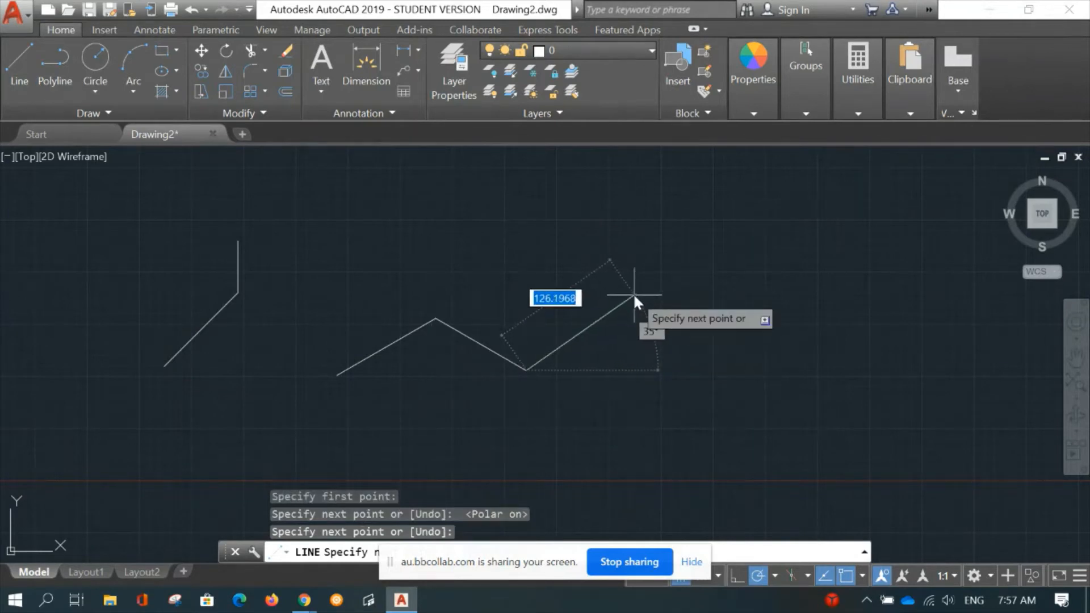
{"action": "type", "text": "100"}
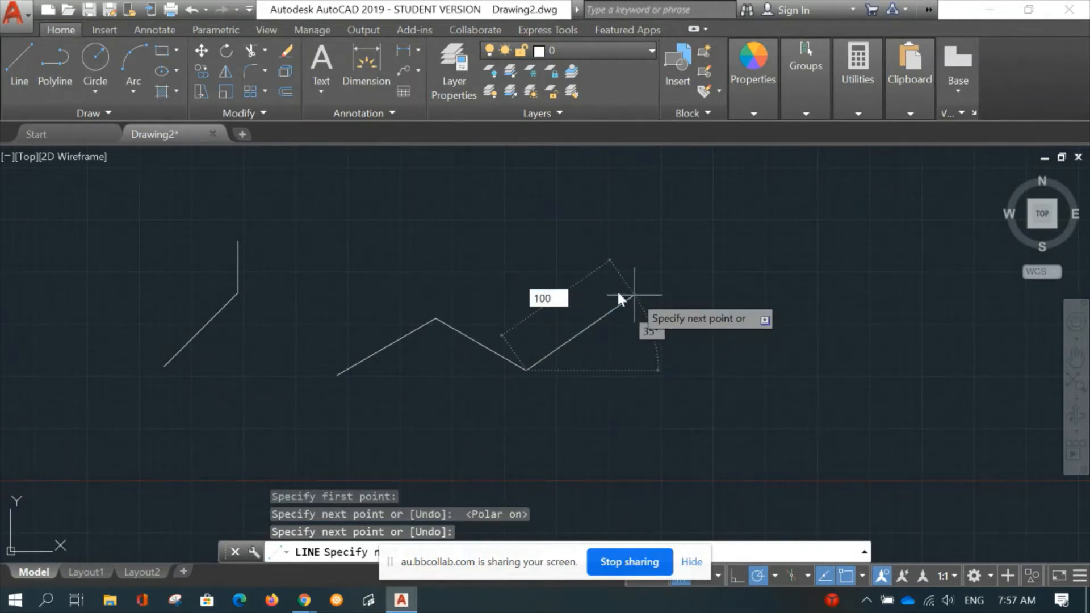
{"action": "key", "text": "Tab"}
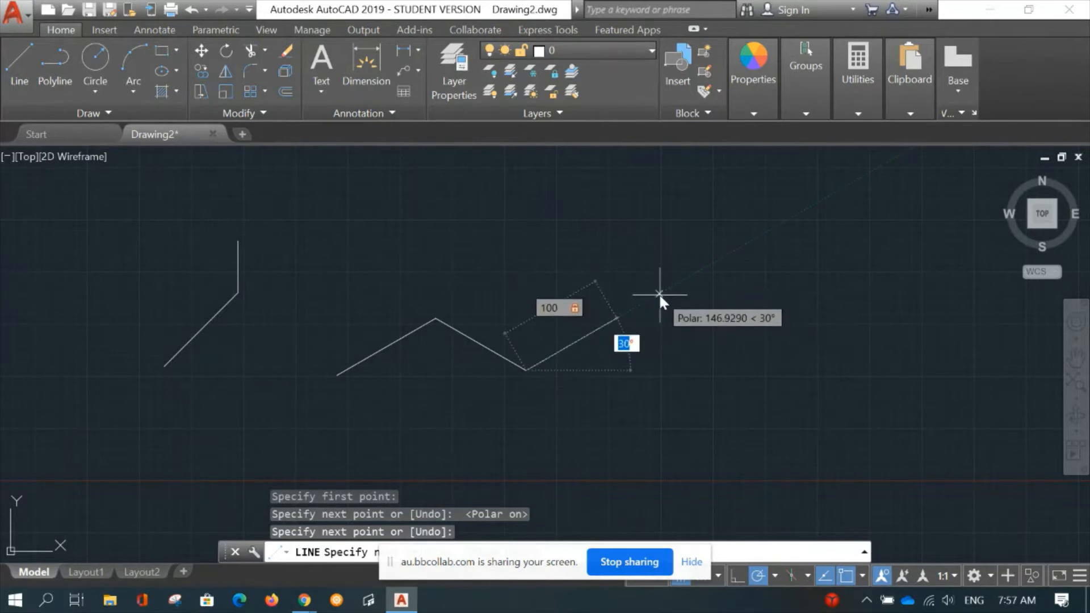
{"action": "left_click", "coordinate": [659, 293]}
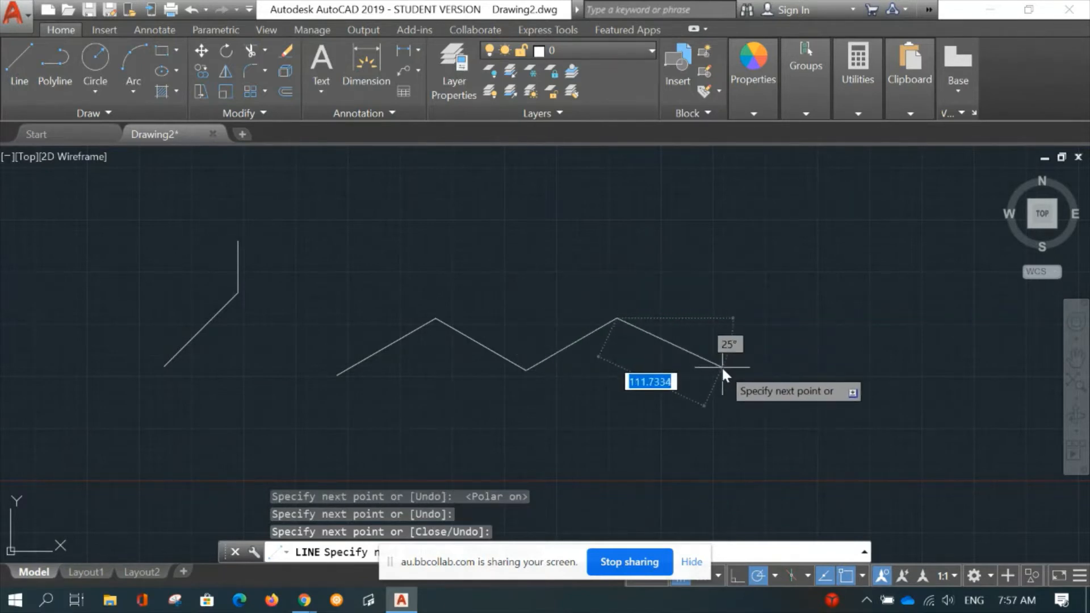
{"action": "type", "text": "100"}
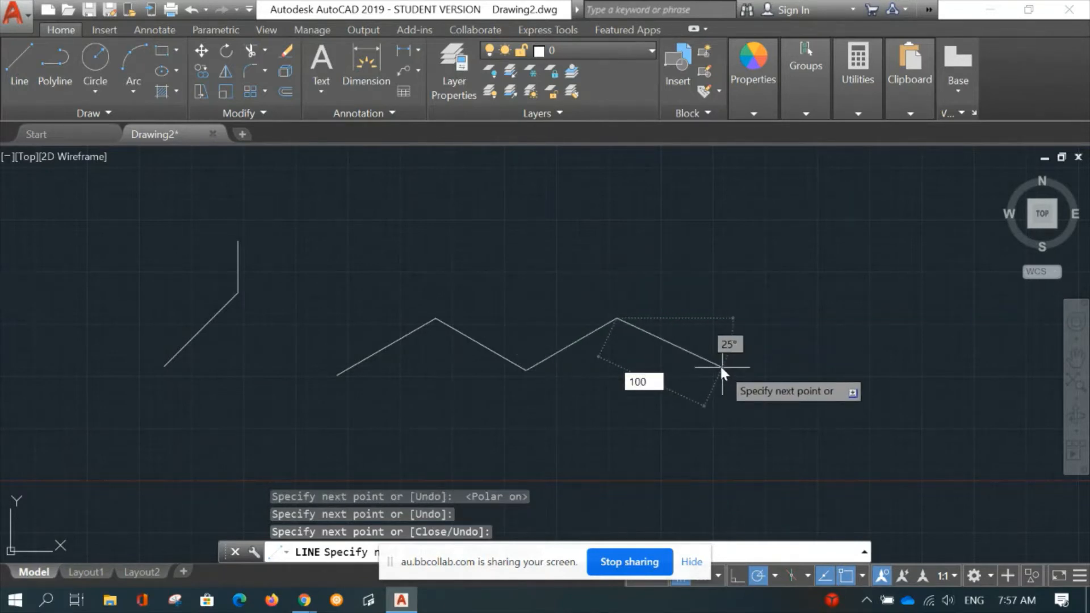
{"action": "key", "text": "Tab"}
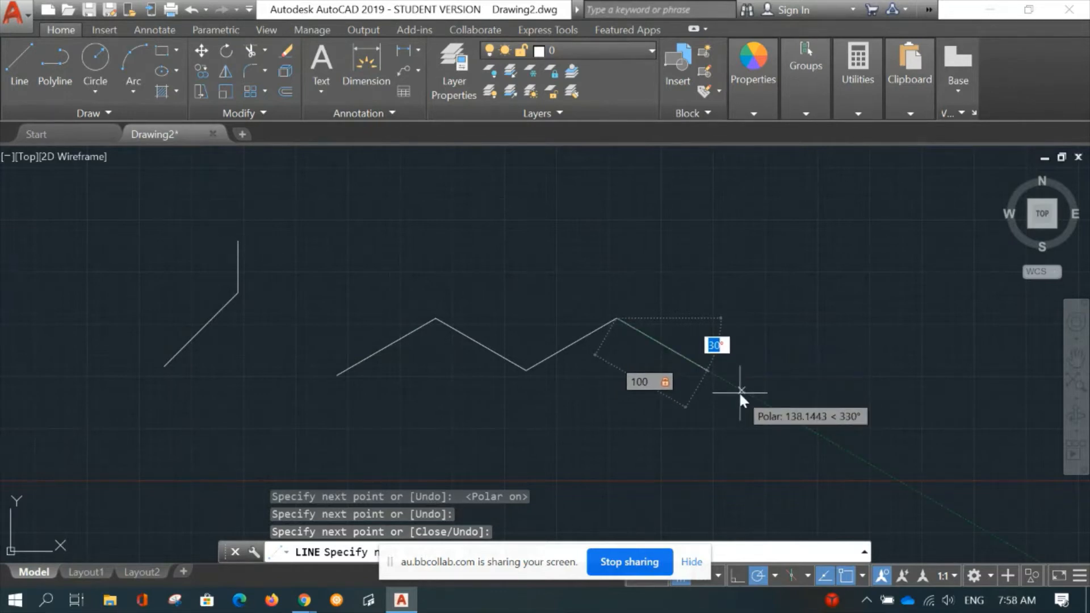
{"action": "key", "text": "Return"}
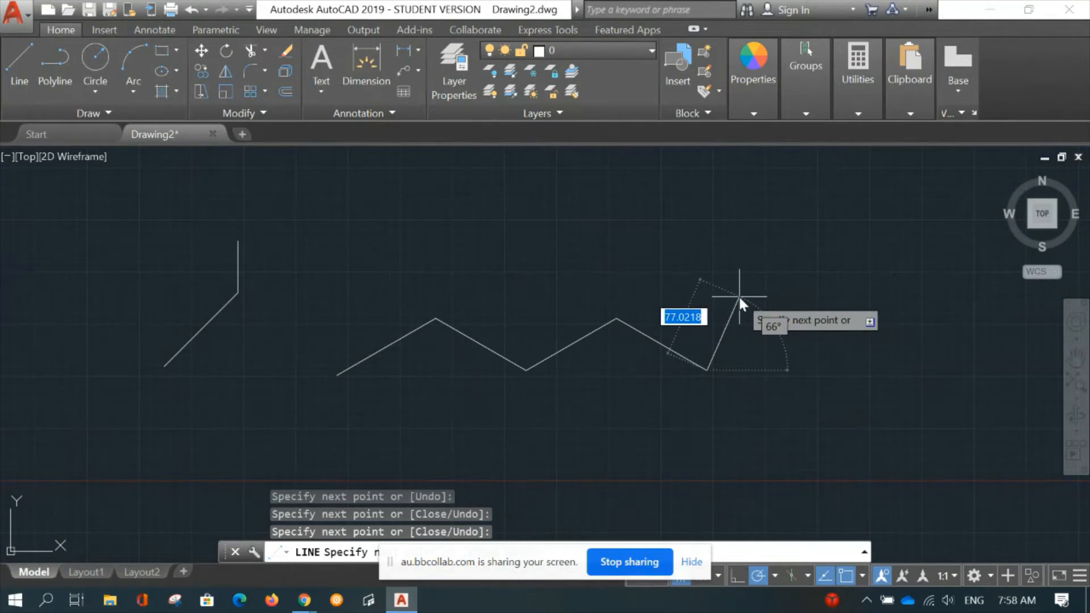
{"action": "key", "text": "Escape"}
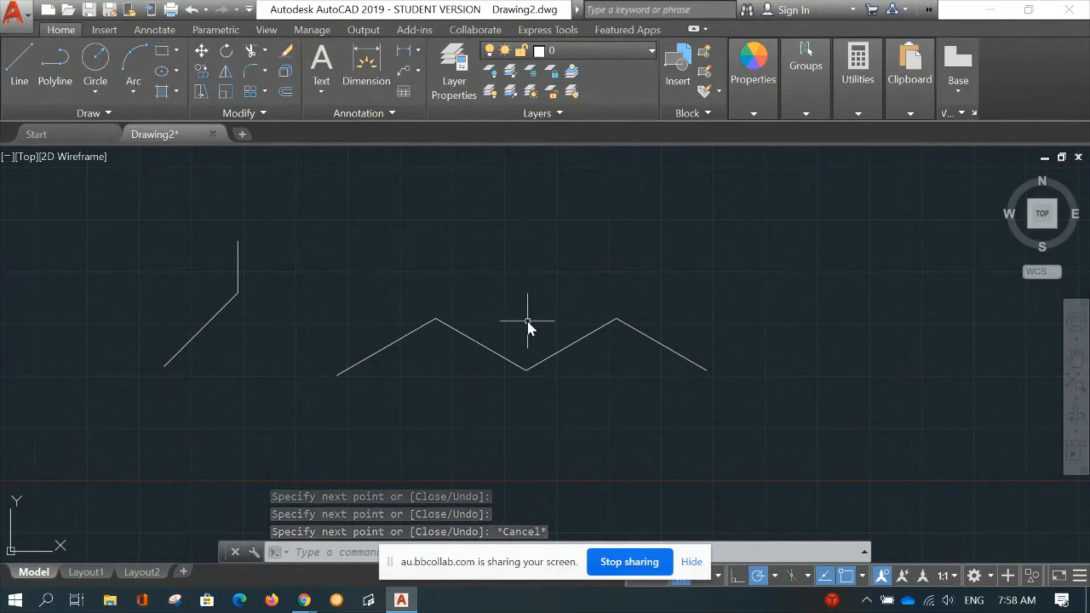
Draw a freehand rectangle in the empty area above the zigzag line and select it to inspect it as one object.
{"action": "middle_click_drag", "start_coordinate": [580, 268], "coordinate": [568, 390]}
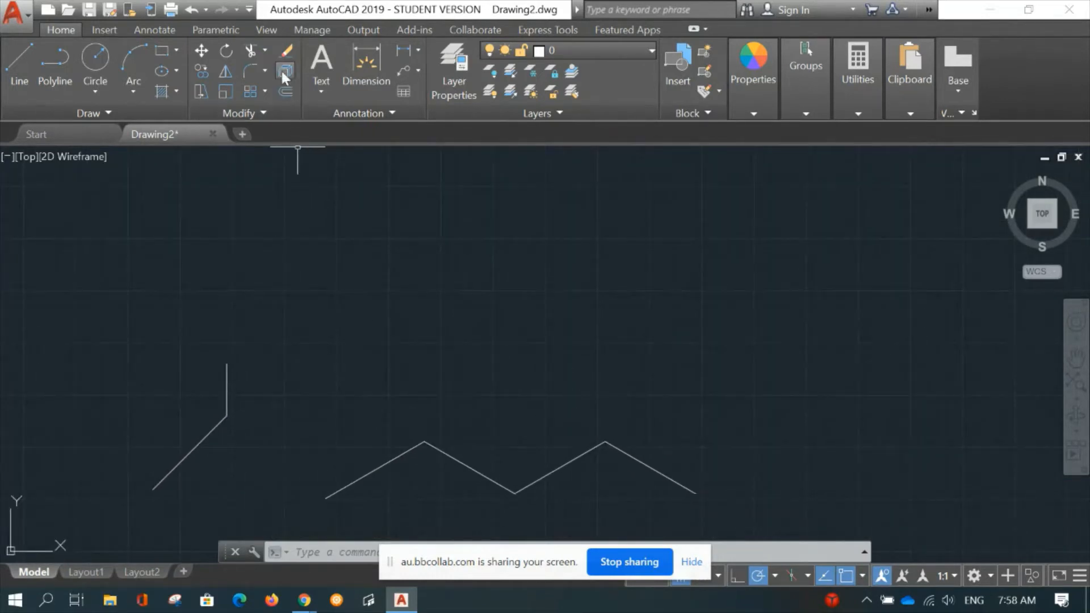
{"action": "left_click", "coordinate": [162, 52]}
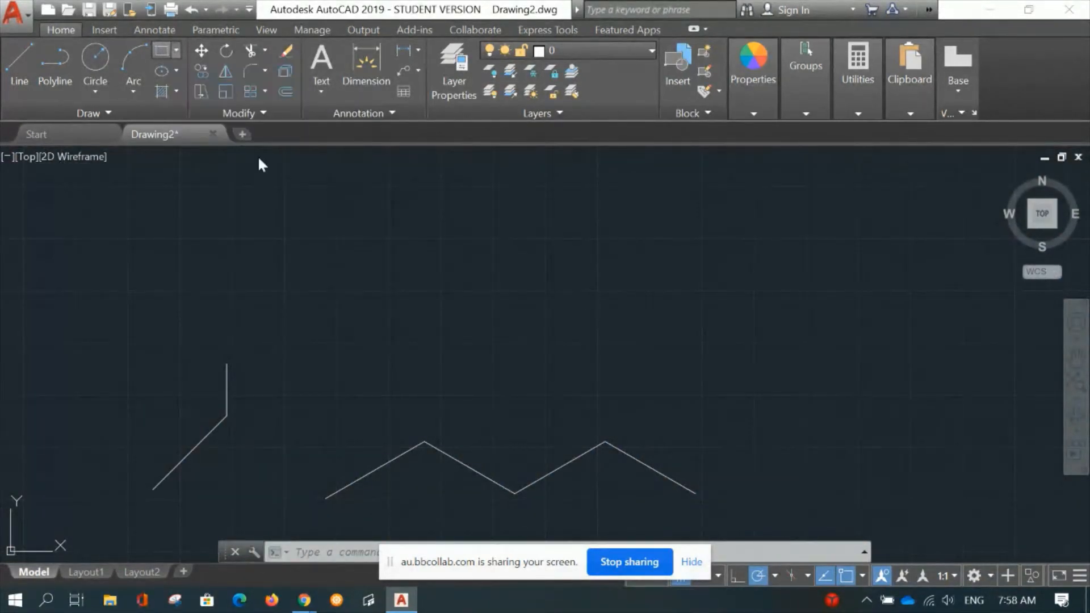
{"action": "left_click", "coordinate": [347, 218]}
{"action": "left_click", "coordinate": [530, 349]}
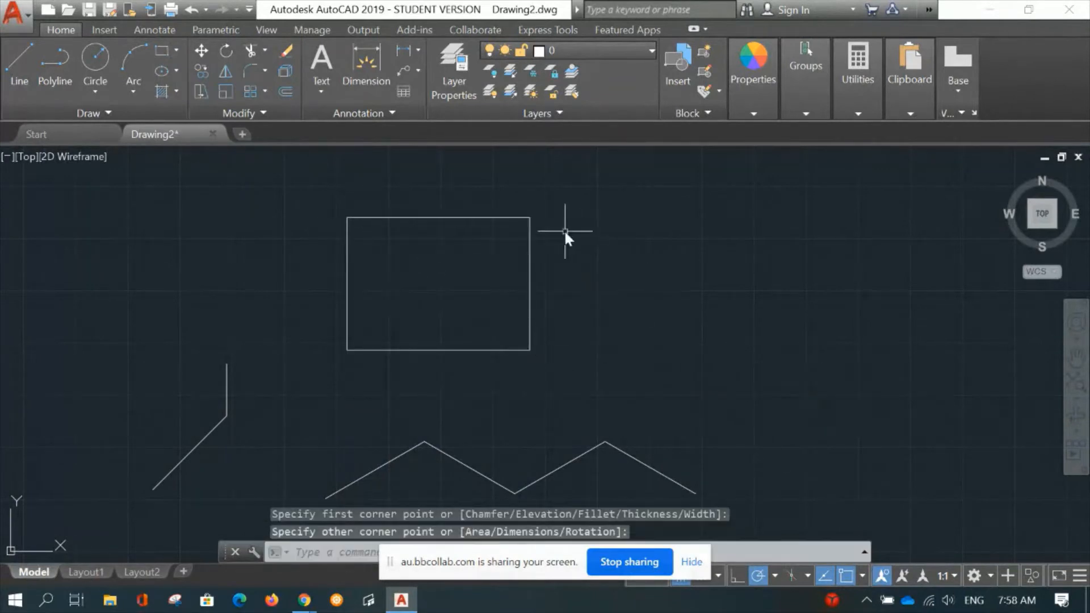
{"action": "left_click", "coordinate": [530, 298]}
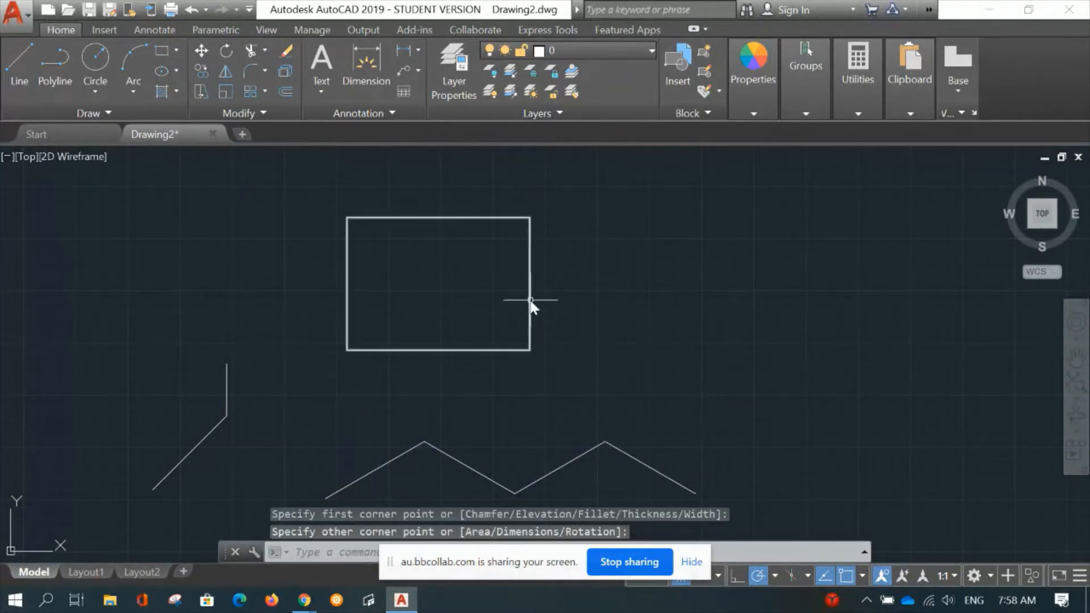
{"action": "scroll", "coordinate": [585, 355], "scroll_direction": "up", "scroll_amount": 2}
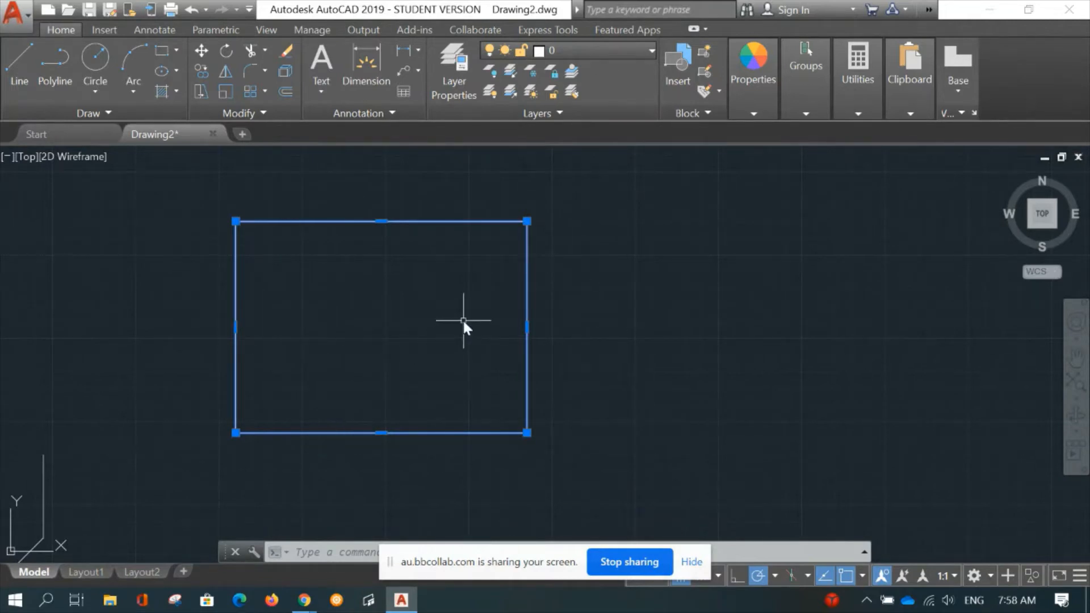
{"action": "key", "text": "Escape"}
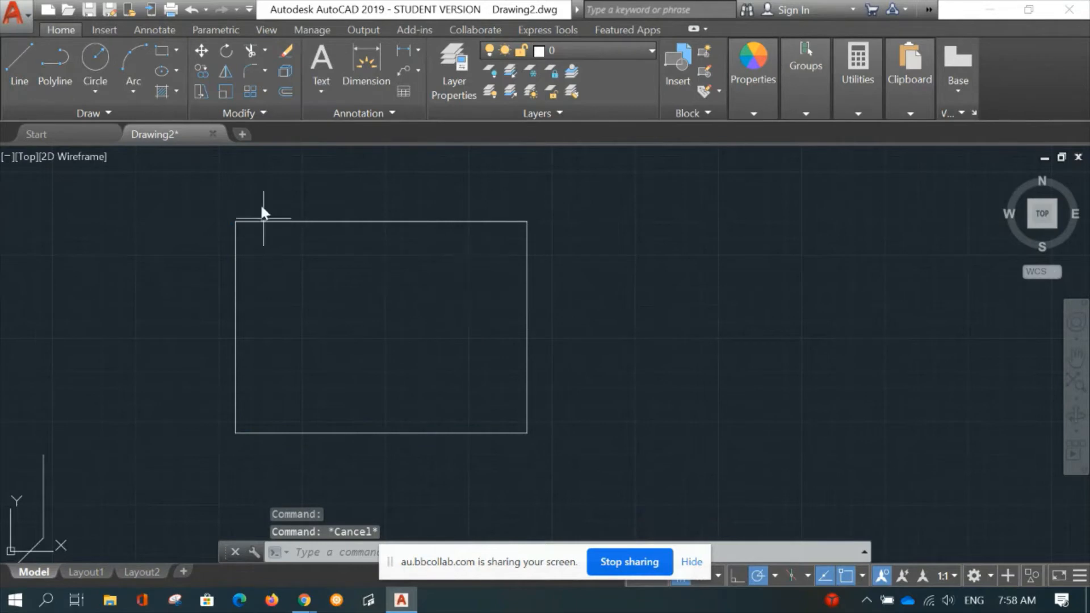
Explode the rectangle into separate lines.
{"action": "left_click", "coordinate": [284, 72]}
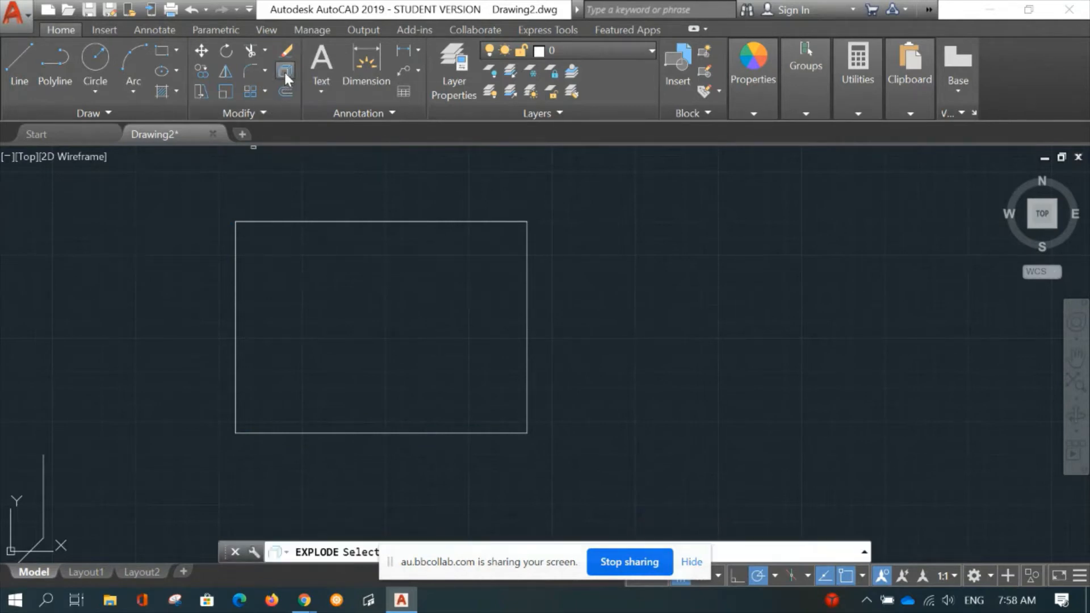
{"action": "left_click", "coordinate": [422, 221]}
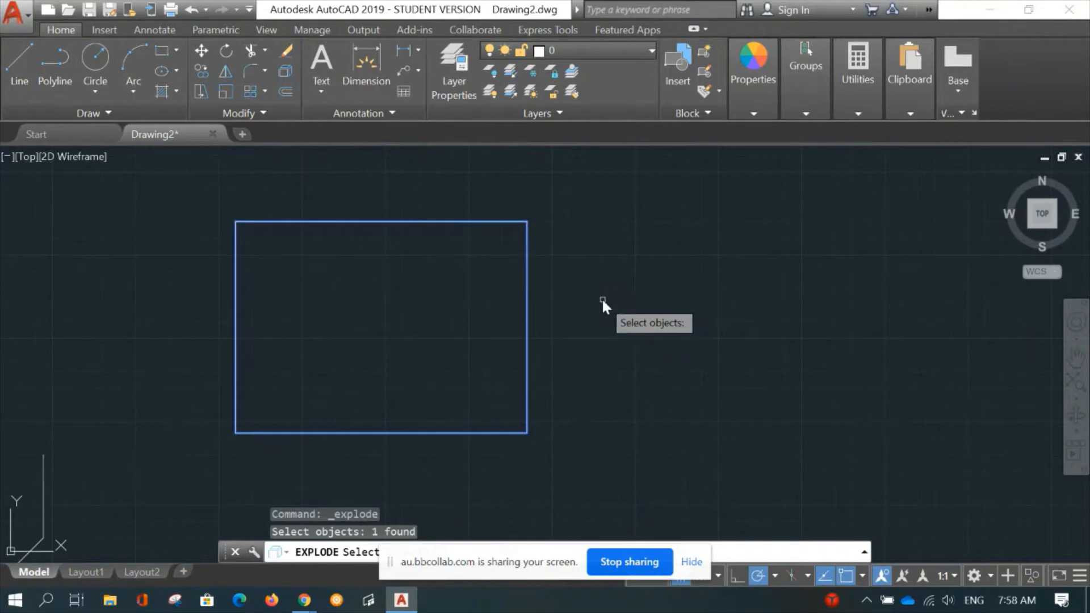
{"action": "key", "text": "Return"}
Check each of the exploded rectangle's four sides by selecting and deselecting them one at a time.
{"action": "left_click", "coordinate": [527, 251]}
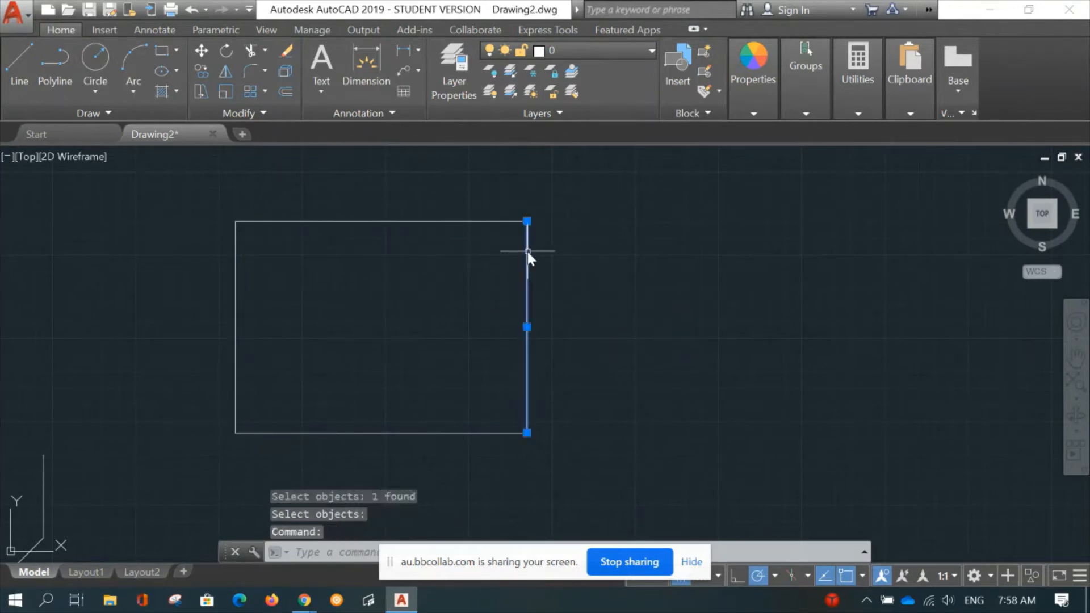
{"action": "key", "text": "Escape"}
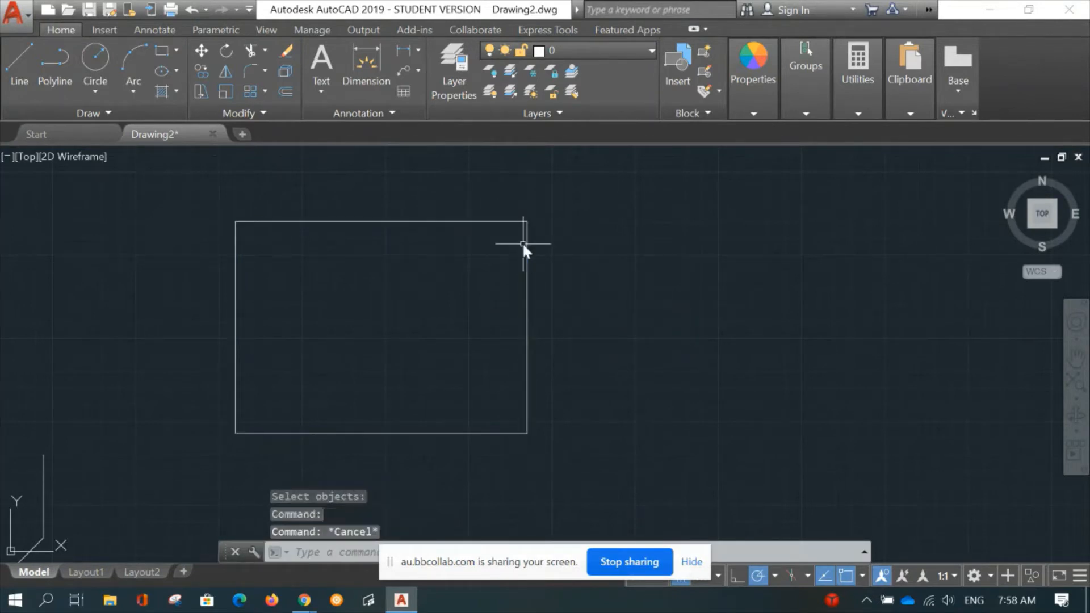
{"action": "left_click", "coordinate": [489, 221]}
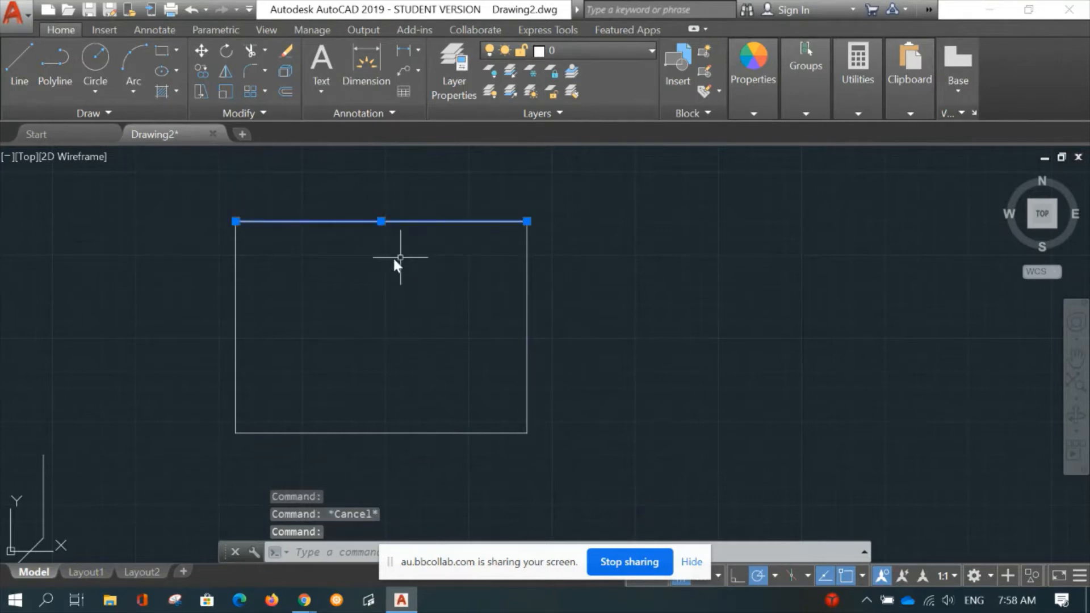
{"action": "key", "text": "Escape"}
{"action": "left_click", "coordinate": [234, 253]}
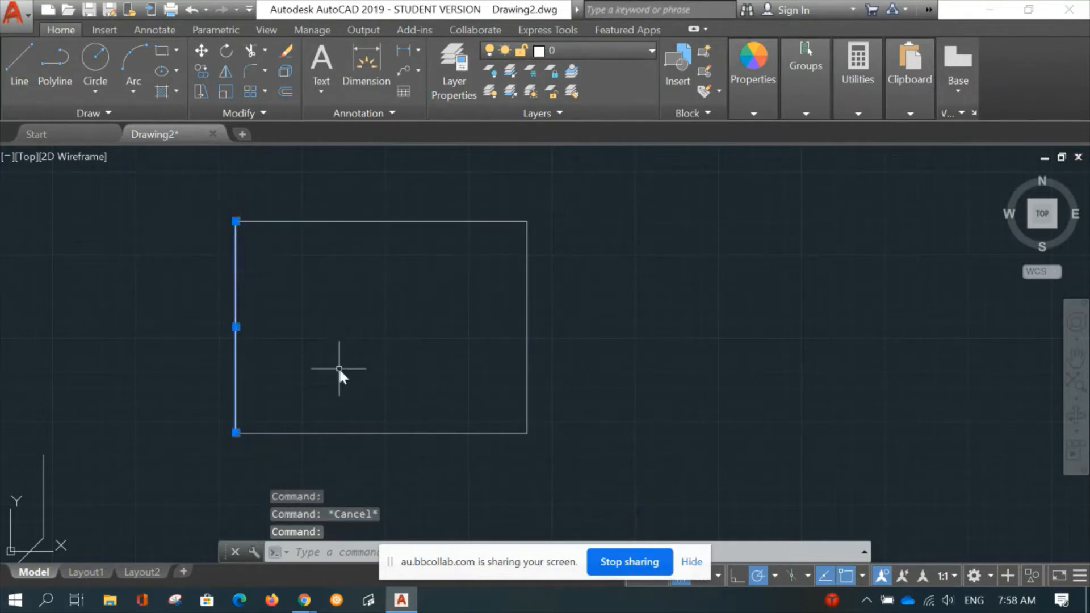
{"action": "key", "text": "Escape"}
{"action": "left_click", "coordinate": [346, 433]}
{"action": "key", "text": "Escape"}
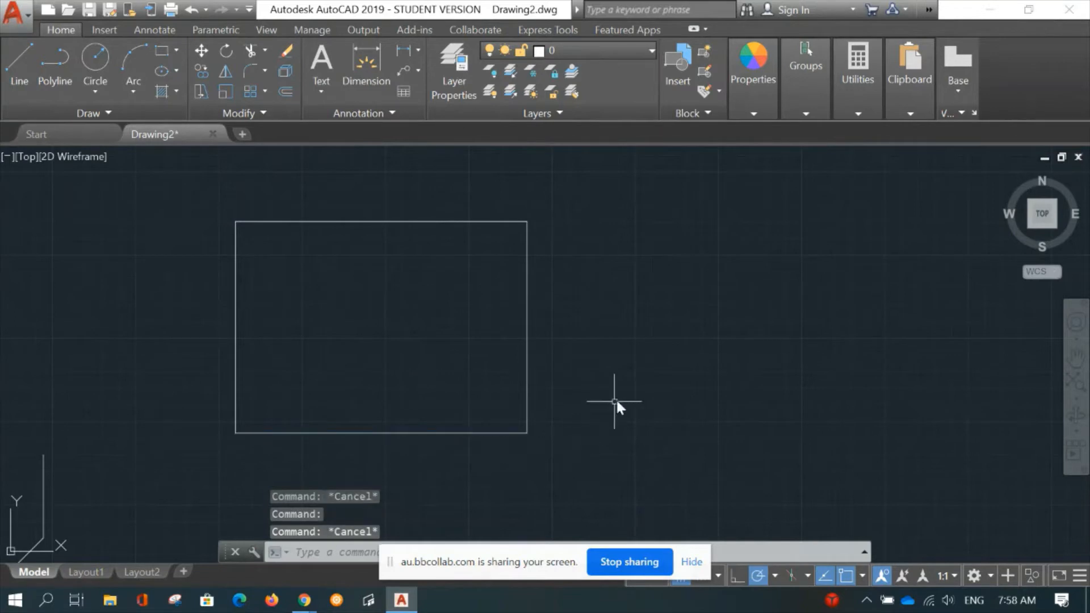
Try moving the exploded rectangle's right side outward as a separate line, and undo the move.
{"action": "type", "text": "m"}
{"action": "key", "text": "Return"}
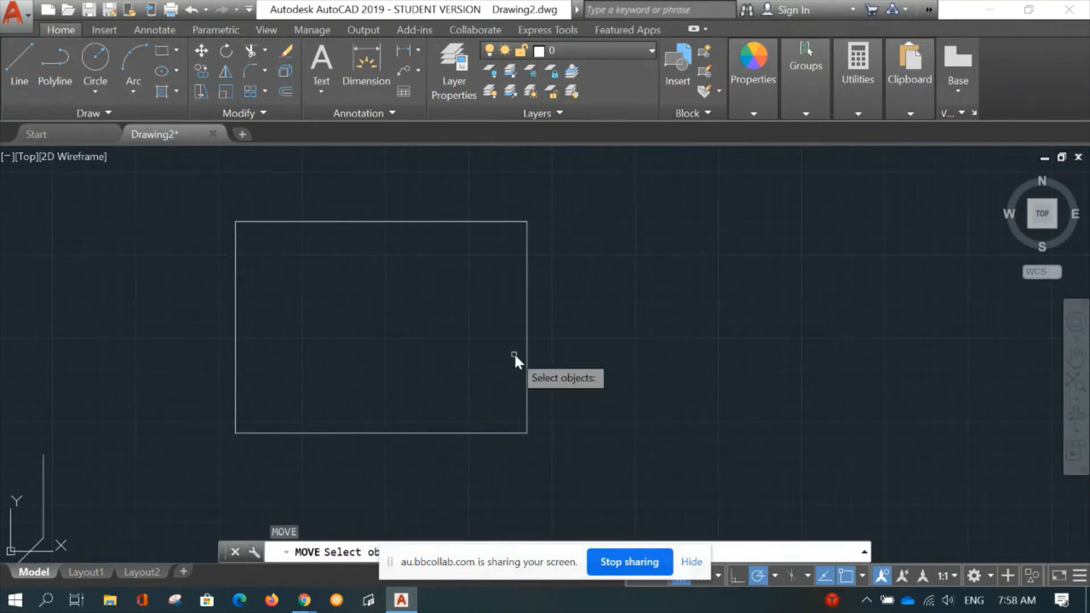
{"action": "left_click", "coordinate": [526, 350]}
{"action": "key", "text": "Return"}
{"action": "left_click", "coordinate": [476, 341]}
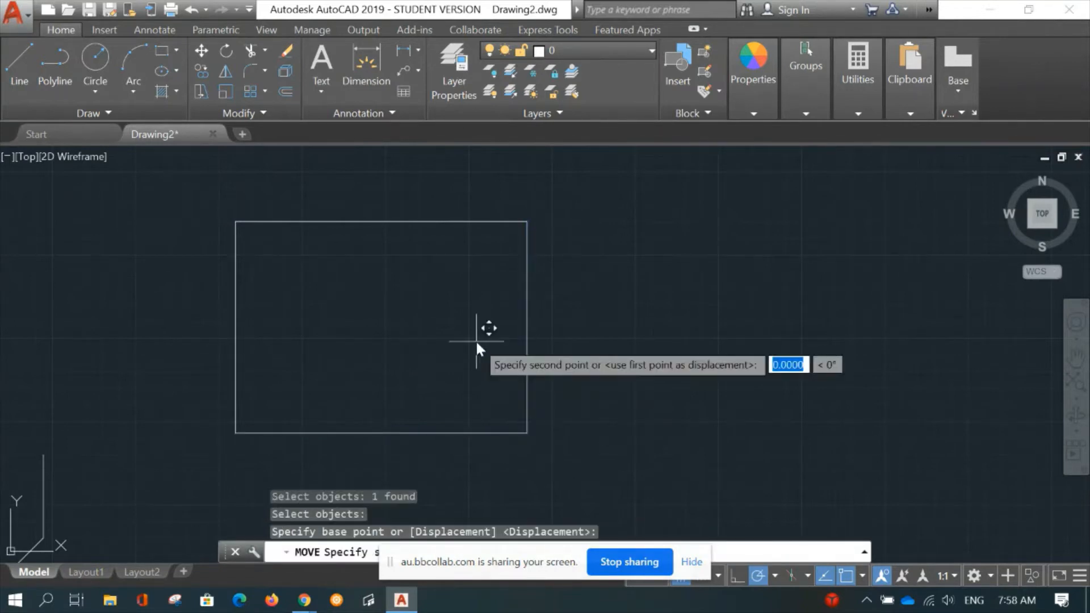
{"action": "left_click", "coordinate": [601, 343]}
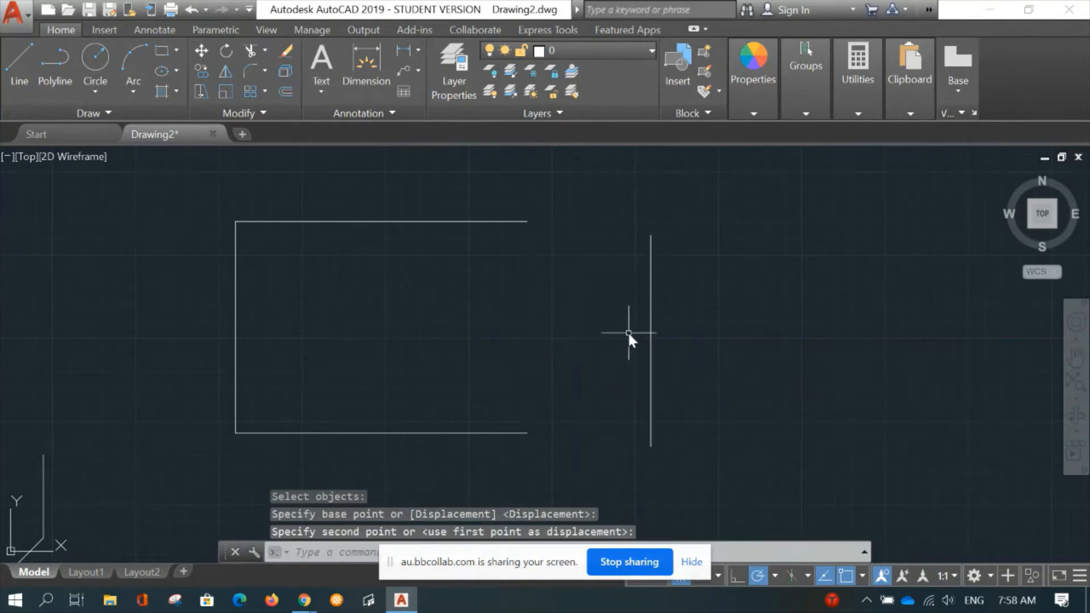
{"action": "key", "text": "Escape"}
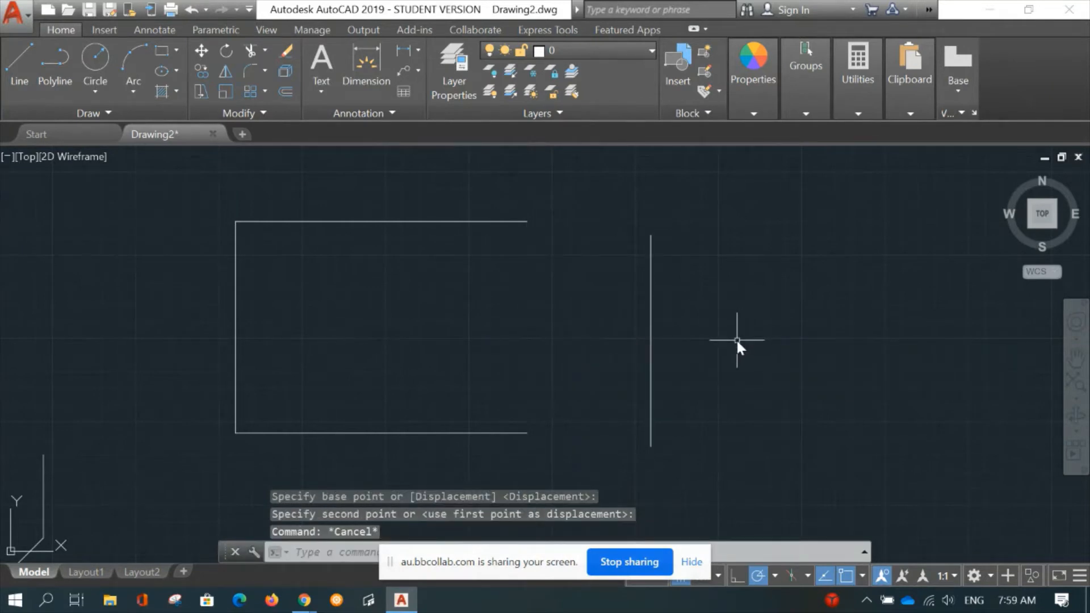
{"action": "key", "text": "ctrl+z"}
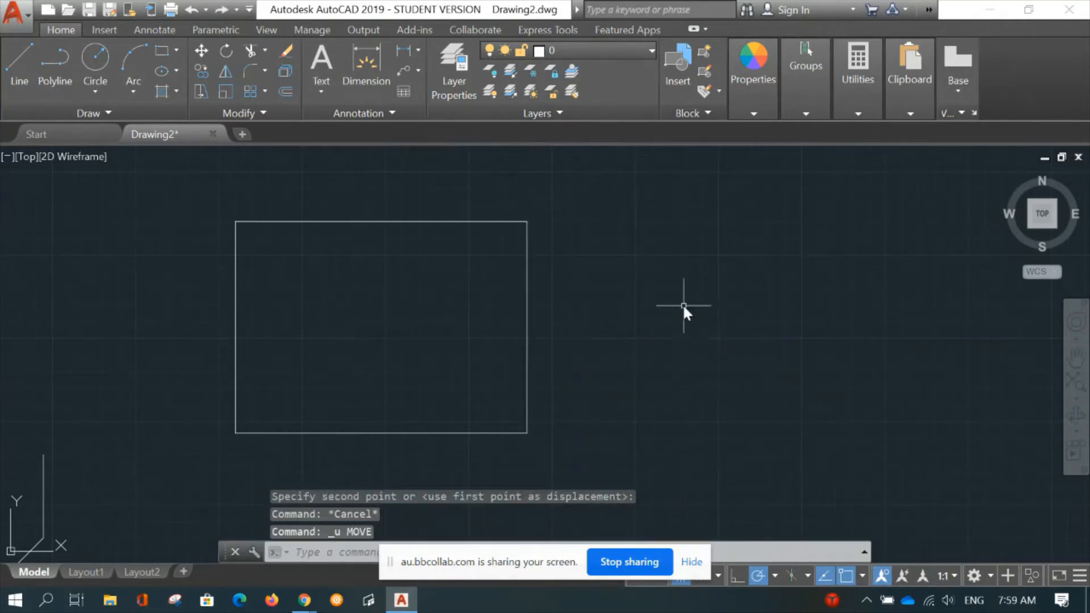
Join the rectangle's four sides into a single polyline and select it to check the result.
{"action": "left_click", "coordinate": [262, 113]}
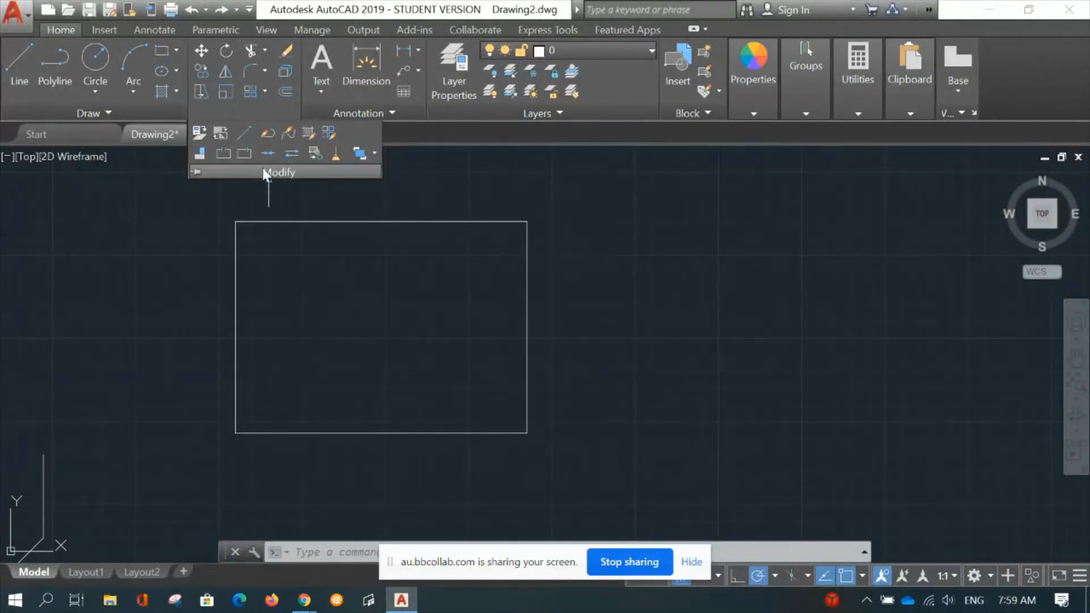
{"action": "left_click", "coordinate": [268, 151]}
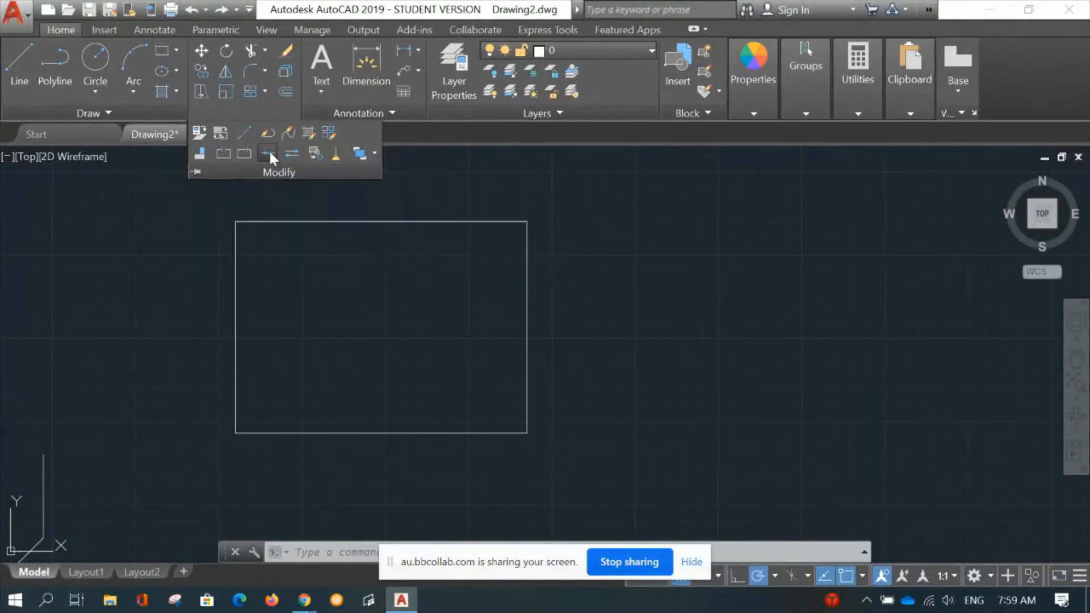
{"action": "left_click", "coordinate": [503, 223]}
{"action": "left_click", "coordinate": [527, 237]}
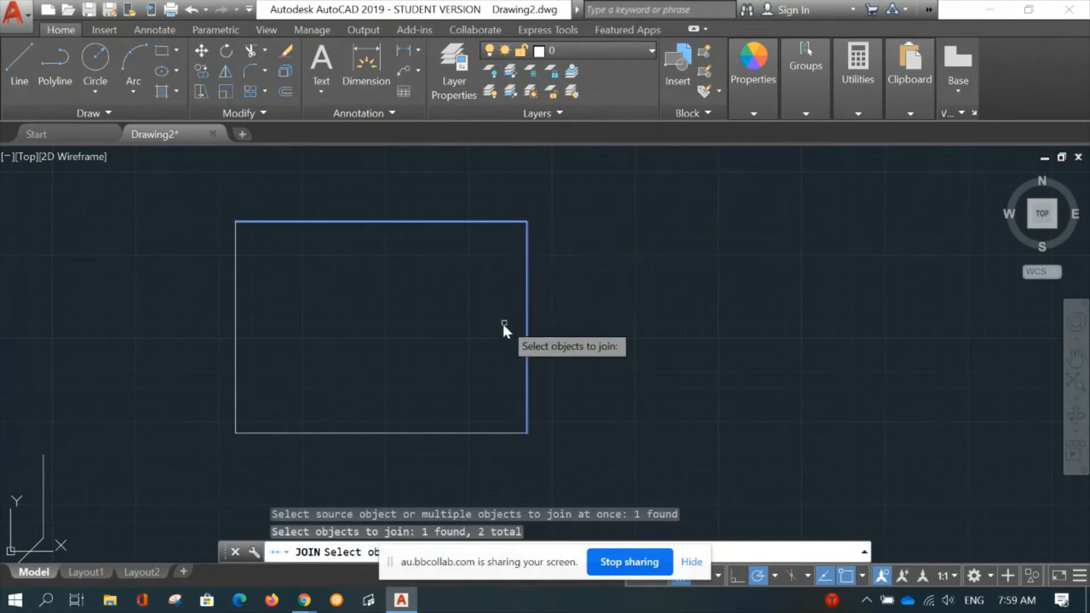
{"action": "left_click", "coordinate": [462, 432]}
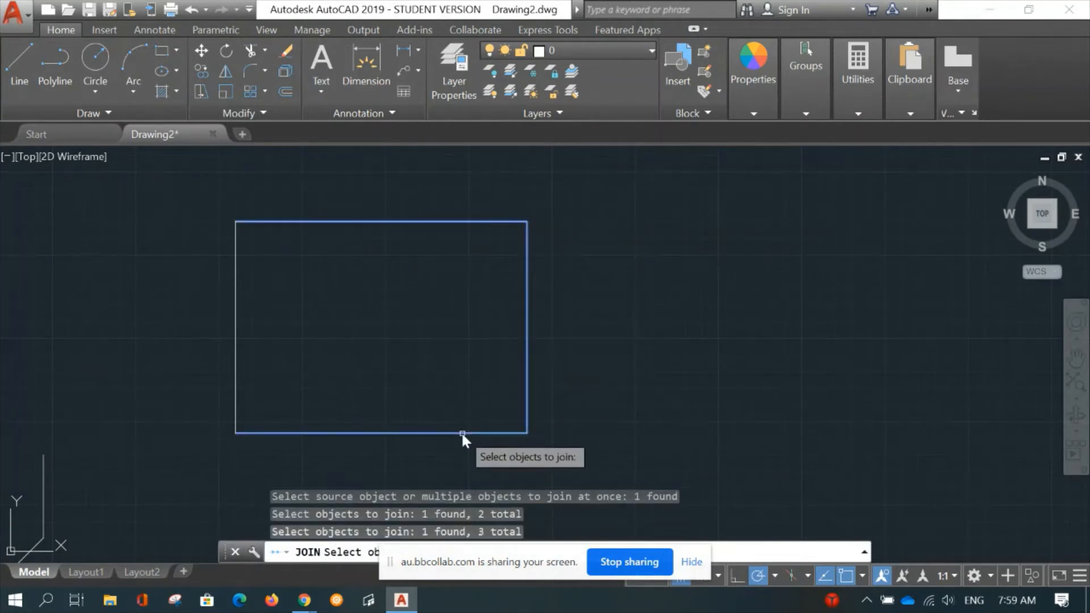
{"action": "left_click", "coordinate": [237, 336]}
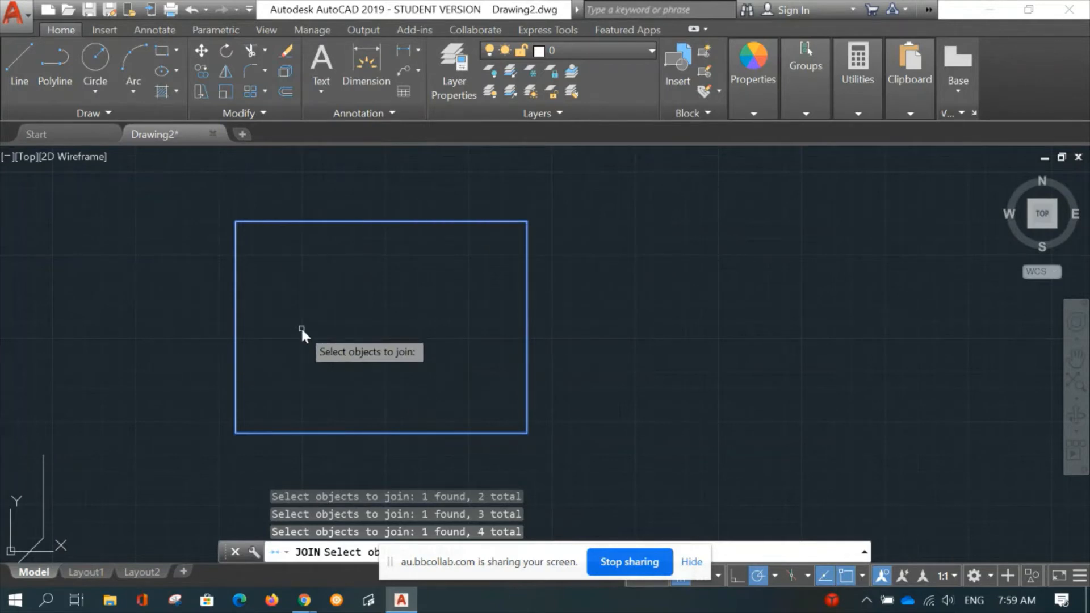
{"action": "key", "text": "Return"}
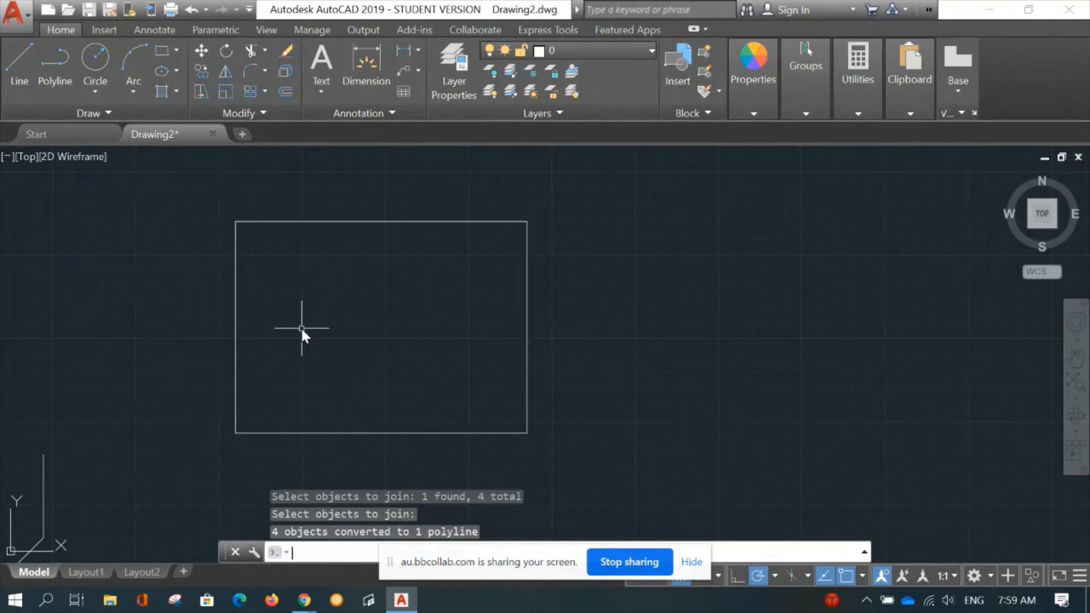
{"action": "left_click", "coordinate": [527, 298]}
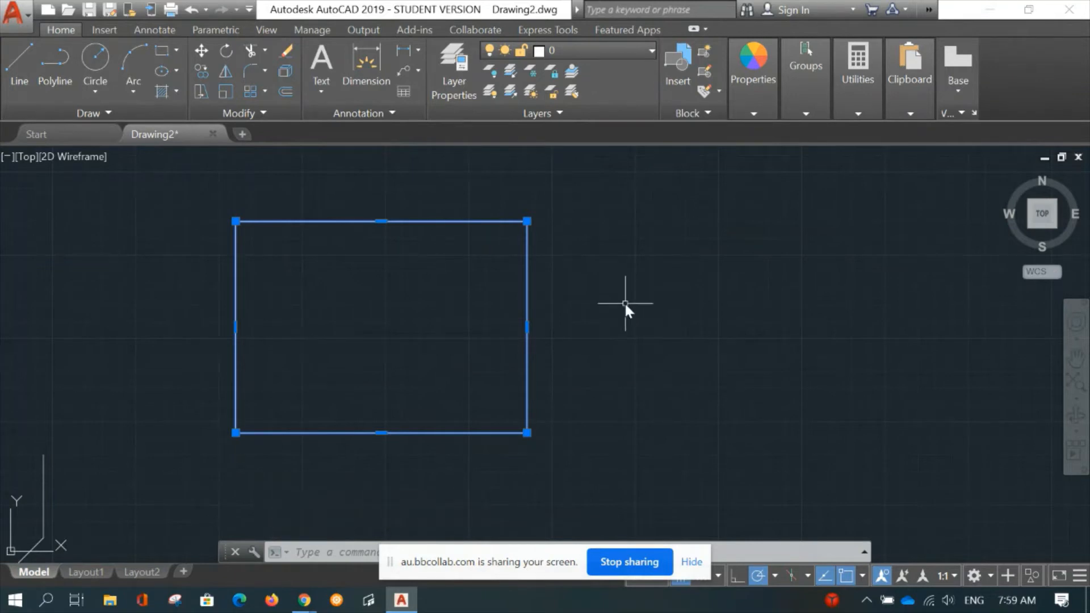
{"action": "key", "text": "Escape"}
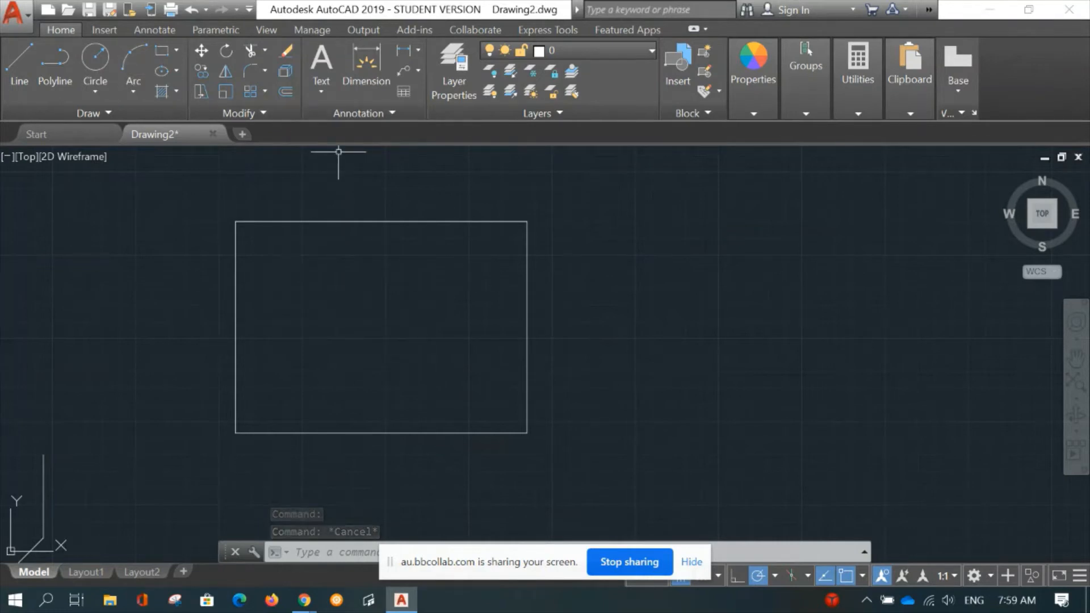
{"action": "key", "text": "alt+Tab"}
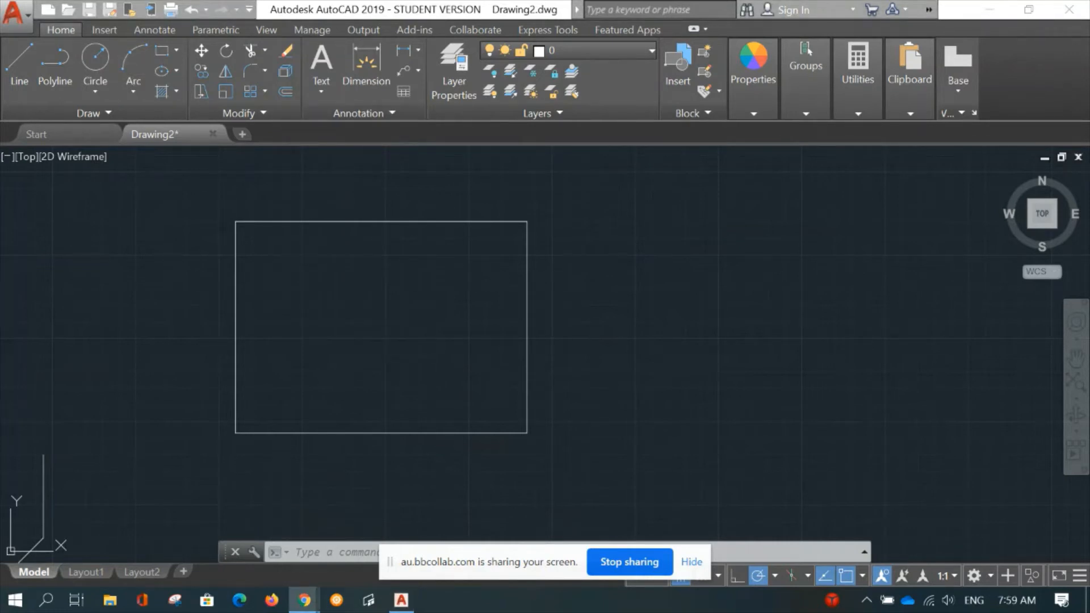
{"action": "key", "text": "alt+Tab"}
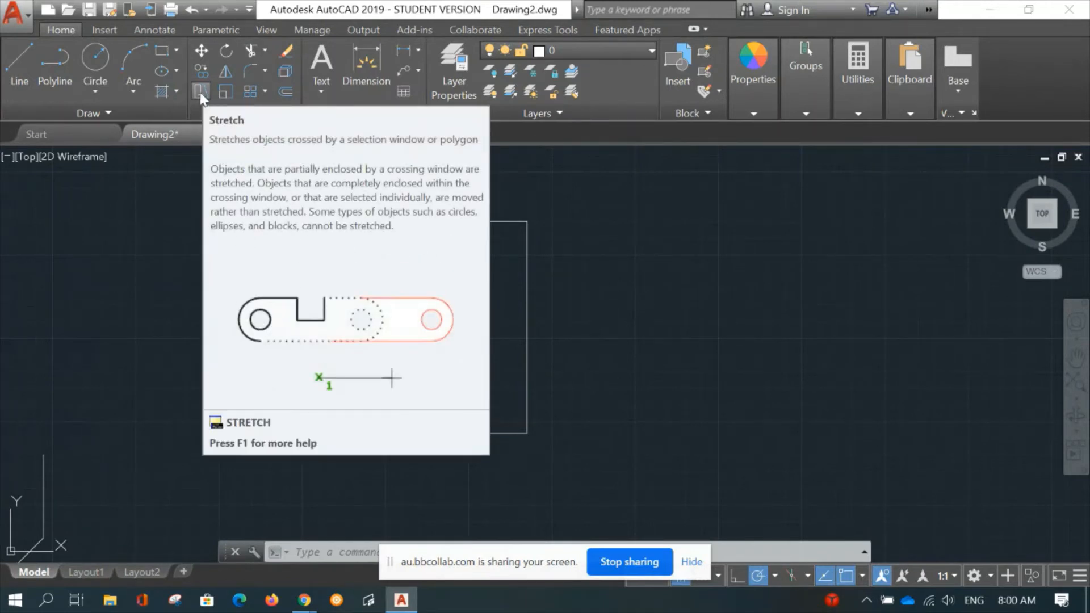
Stretch the rectangle's right side 100 units horizontally outward, selecting that end with a crossing window.
{"action": "left_click", "coordinate": [201, 93]}
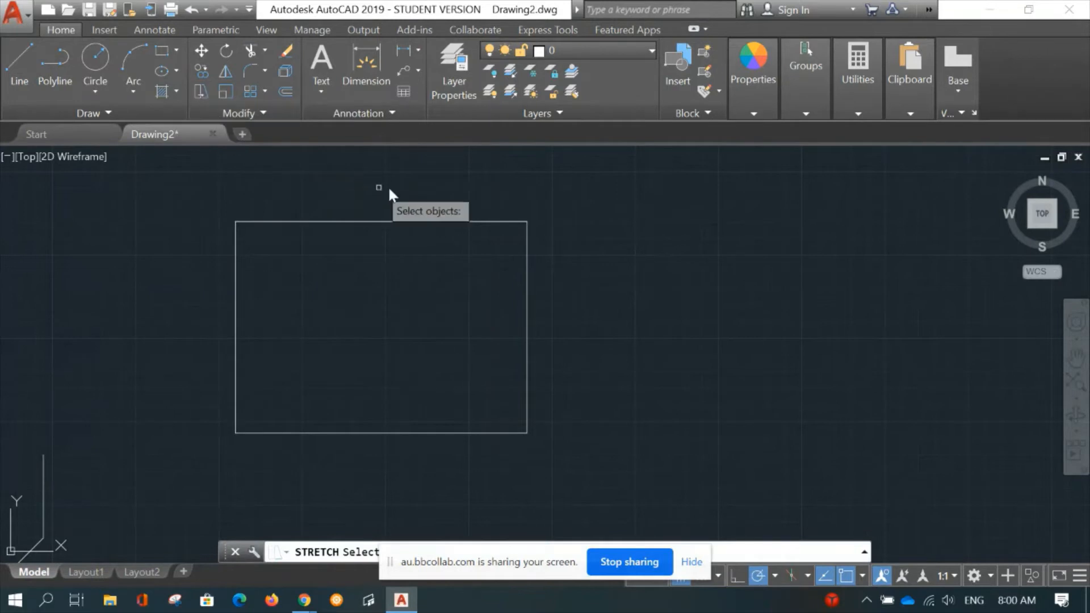
{"action": "left_click", "coordinate": [574, 201]}
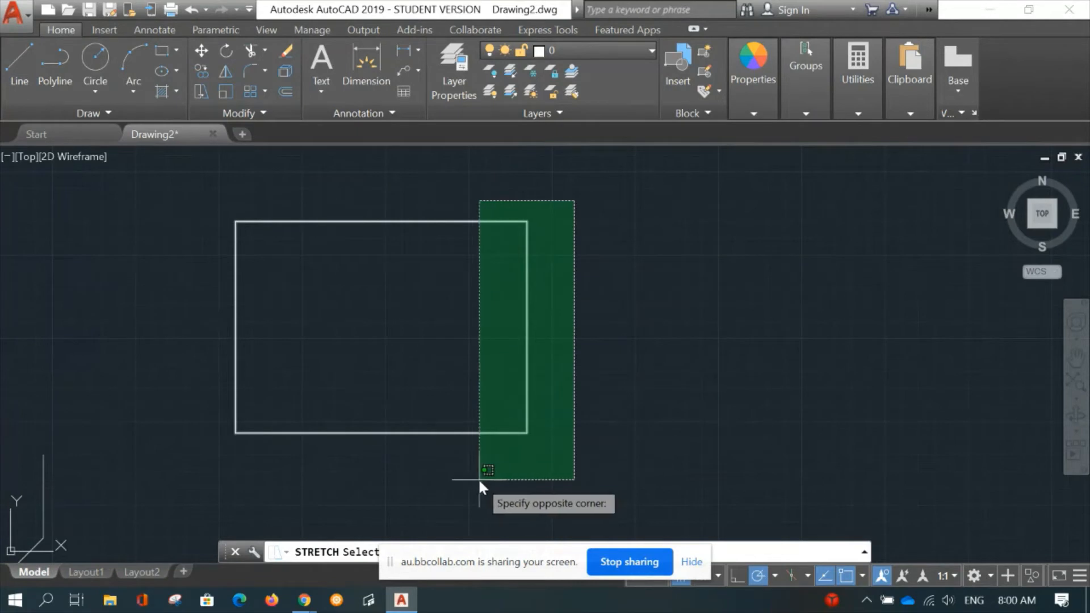
{"action": "left_click", "coordinate": [444, 475]}
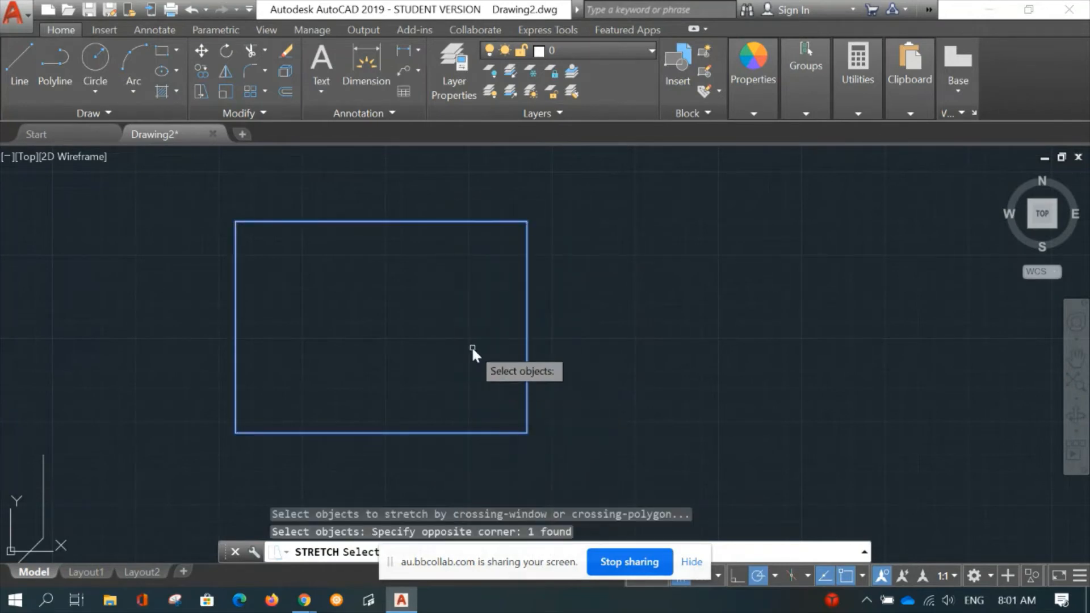
{"action": "key", "text": "Return"}
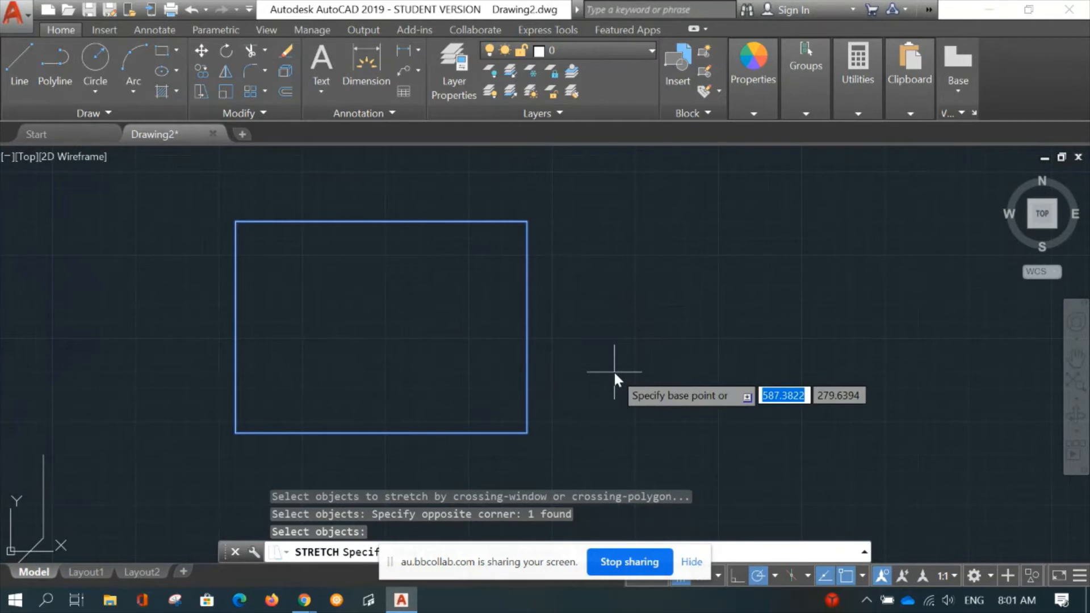
{"action": "left_click", "coordinate": [614, 372]}
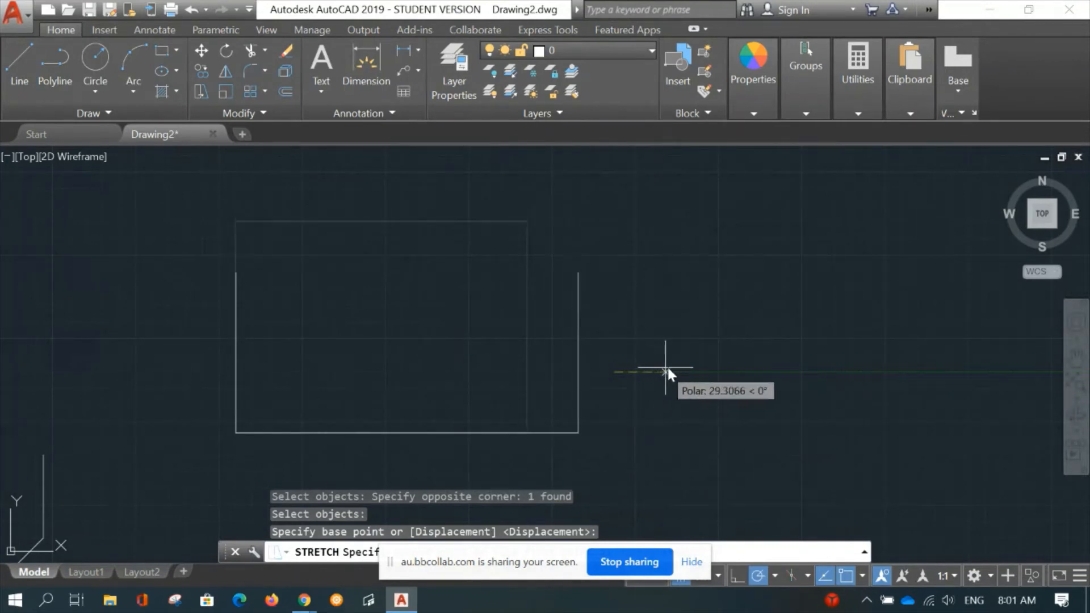
{"action": "left_click", "coordinate": [708, 366]}
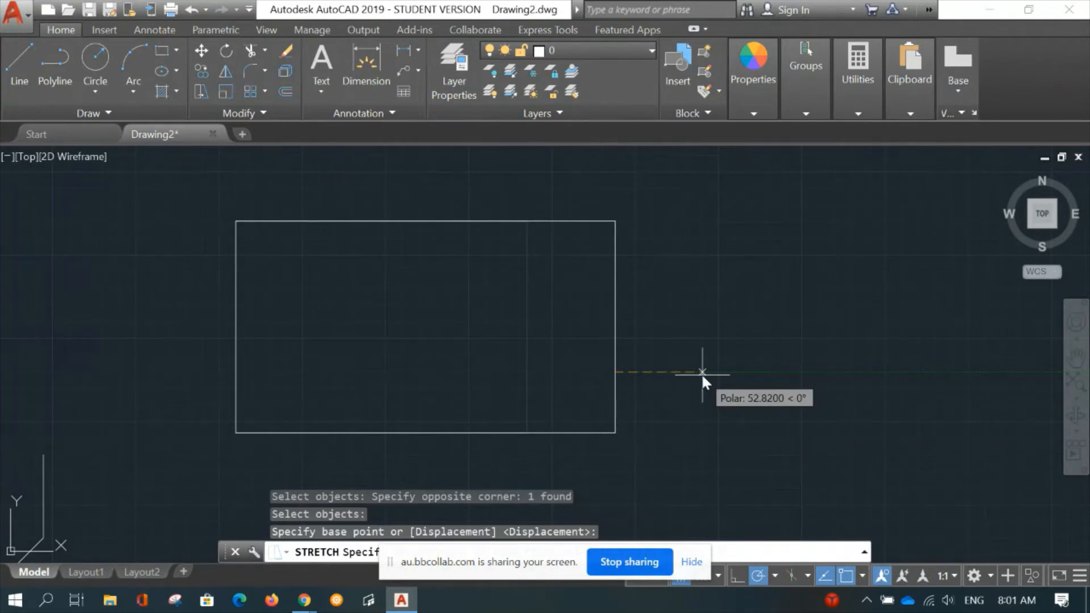
{"action": "type", "text": "1"}
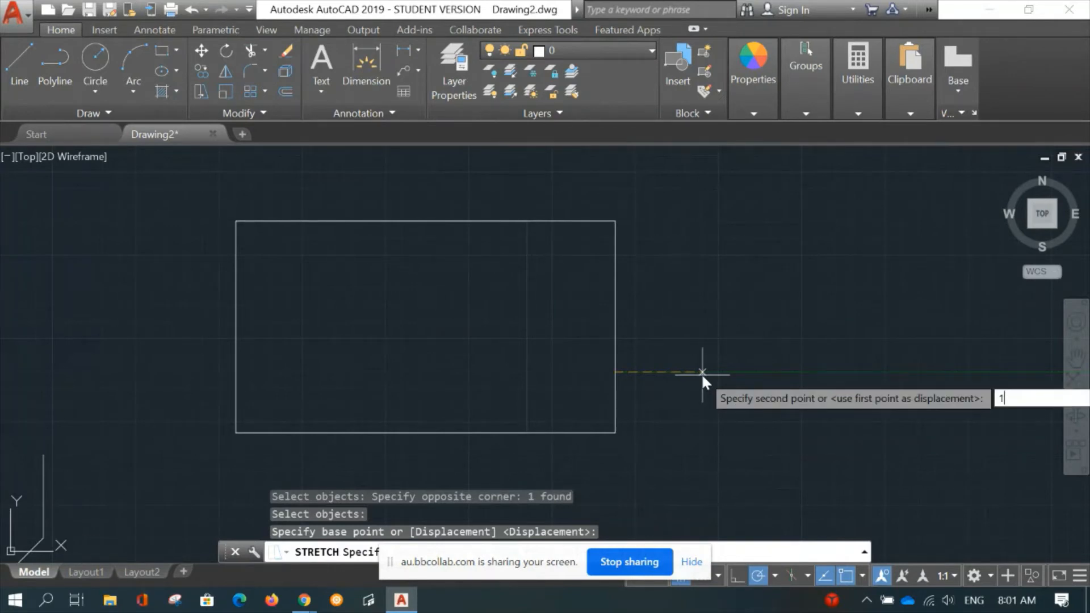
{"action": "type", "text": "00"}
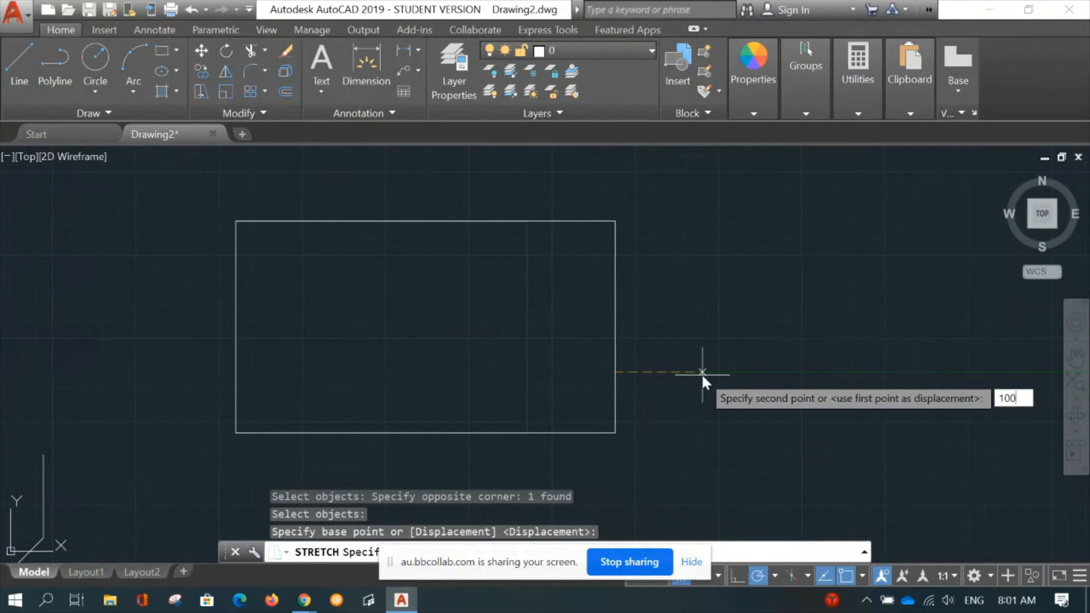
{"action": "key", "text": "Return"}
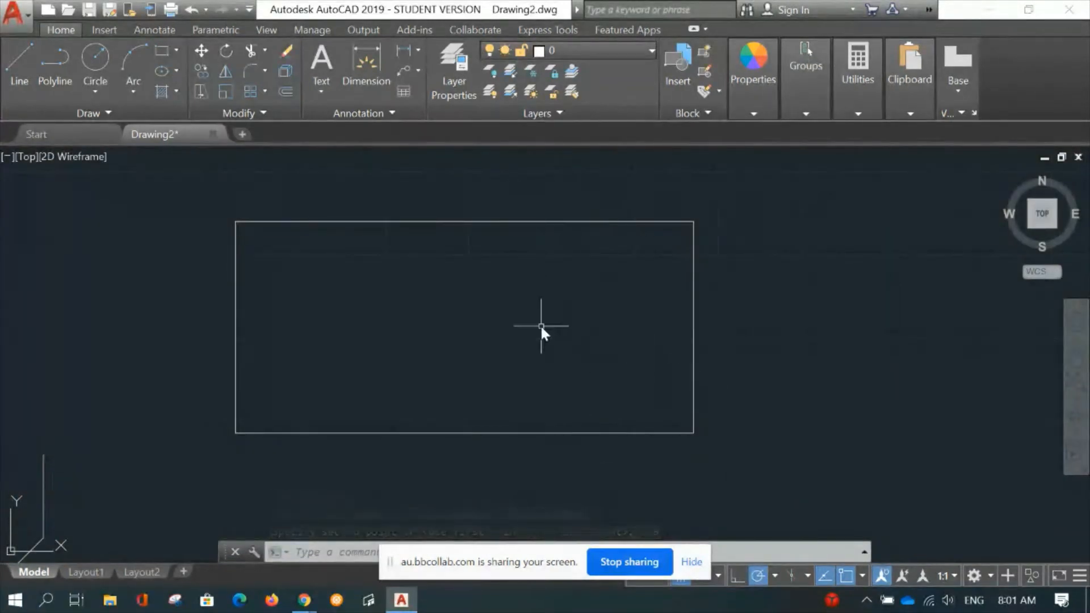
Draw a five-sided polygon inscribed in a circle in the empty space to the right of the rectangle, slightly rotated.
{"action": "scroll", "coordinate": [723, 322], "scroll_direction": "down", "scroll_amount": 2}
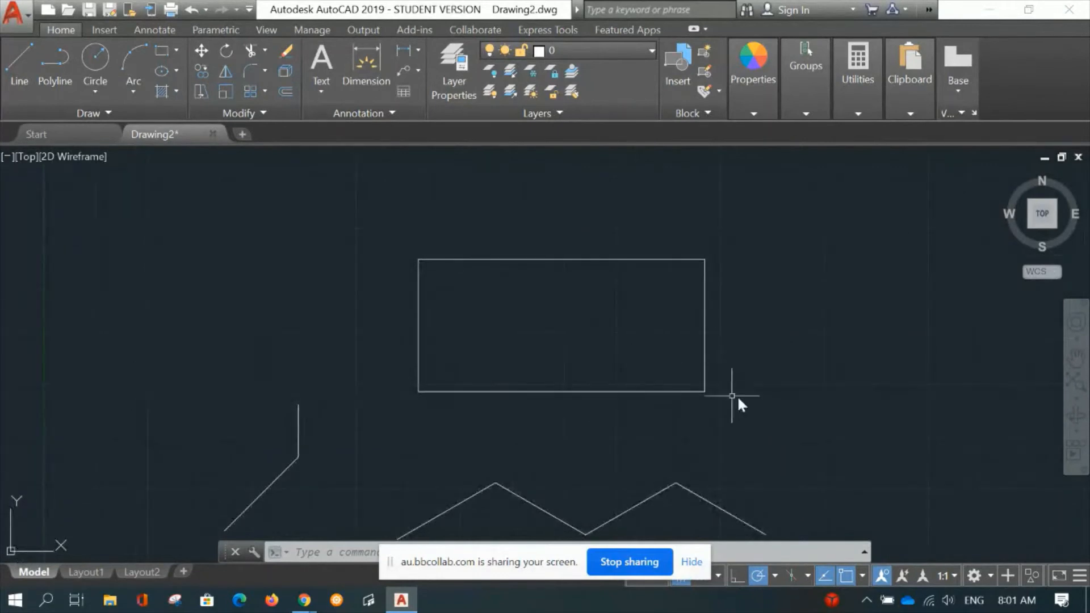
{"action": "middle_click_drag", "start_coordinate": [766, 365], "coordinate": [626, 367]}
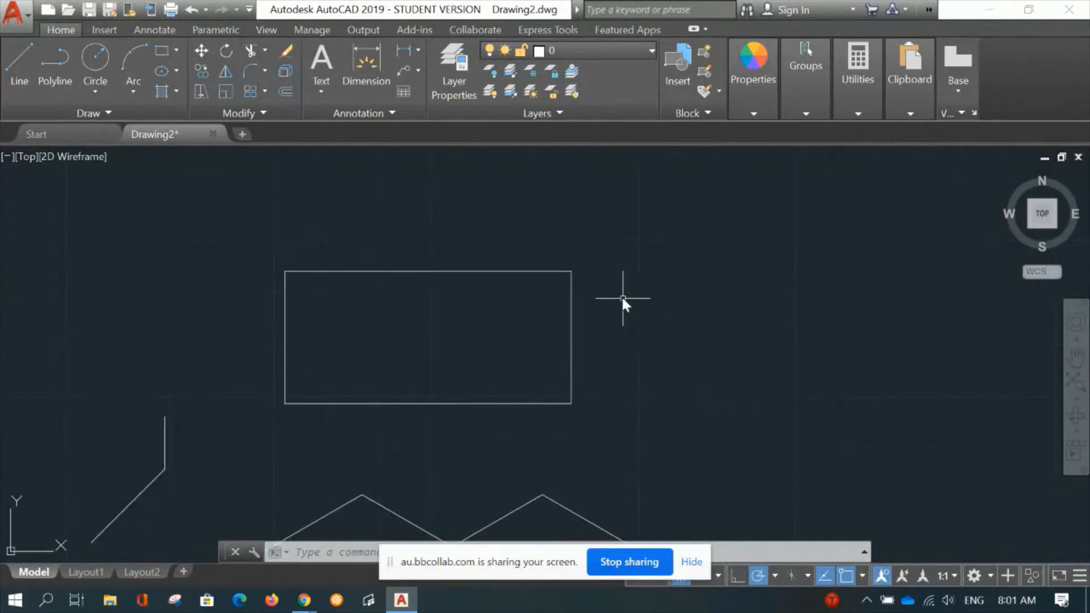
{"action": "left_click", "coordinate": [176, 51]}
{"action": "left_click", "coordinate": [199, 114]}
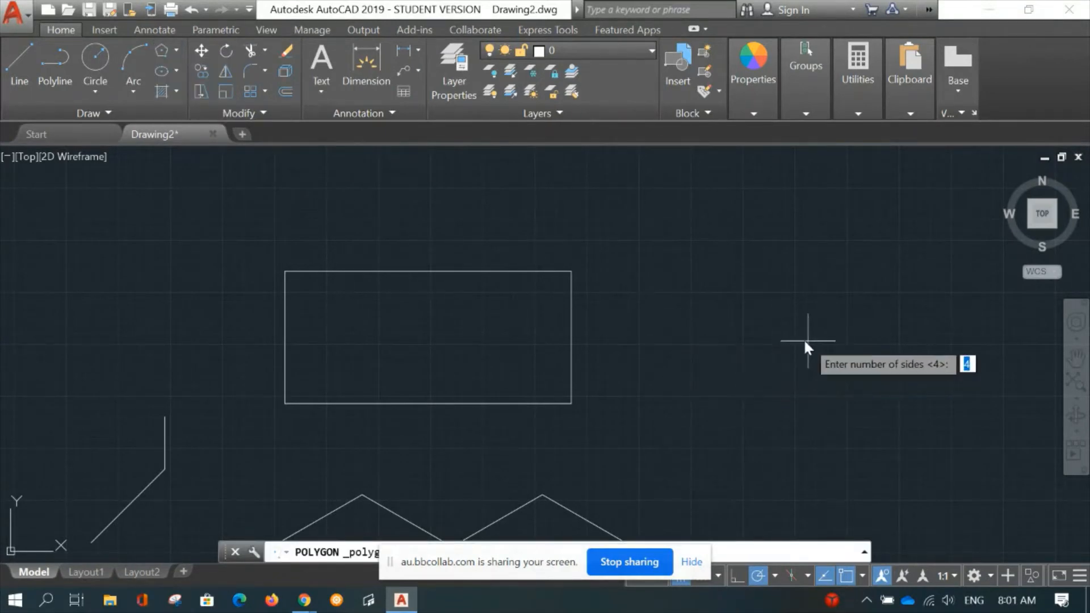
{"action": "type", "text": "5"}
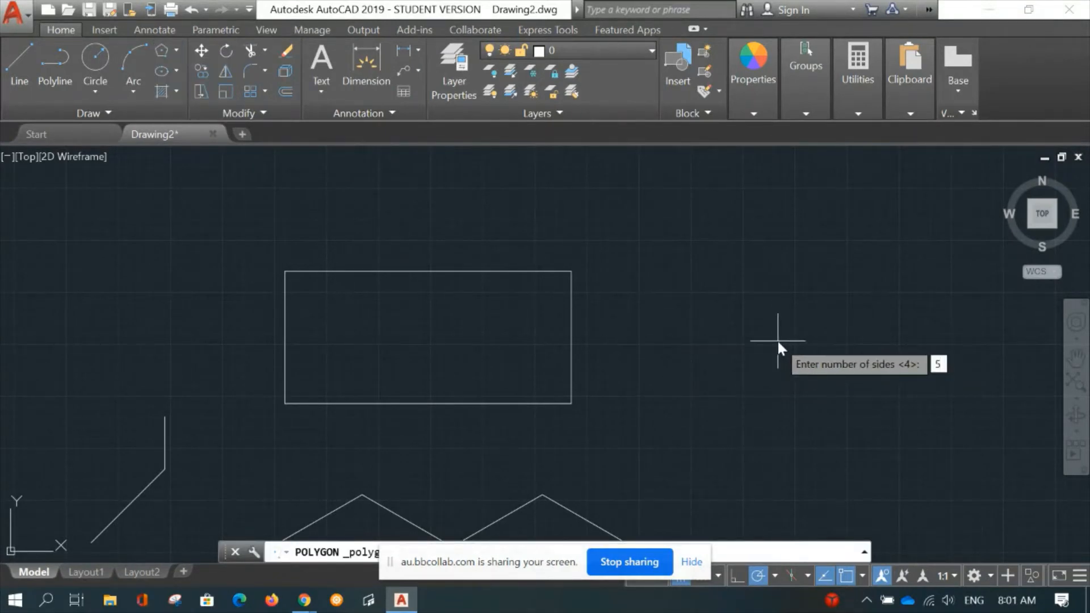
{"action": "key", "text": "Return"}
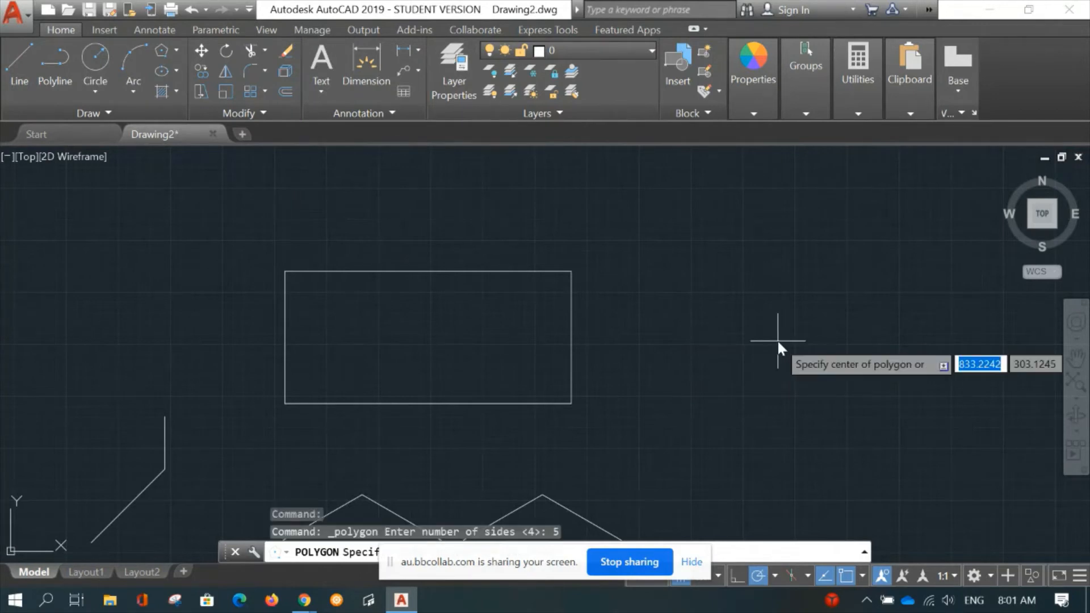
{"action": "left_click", "coordinate": [780, 352]}
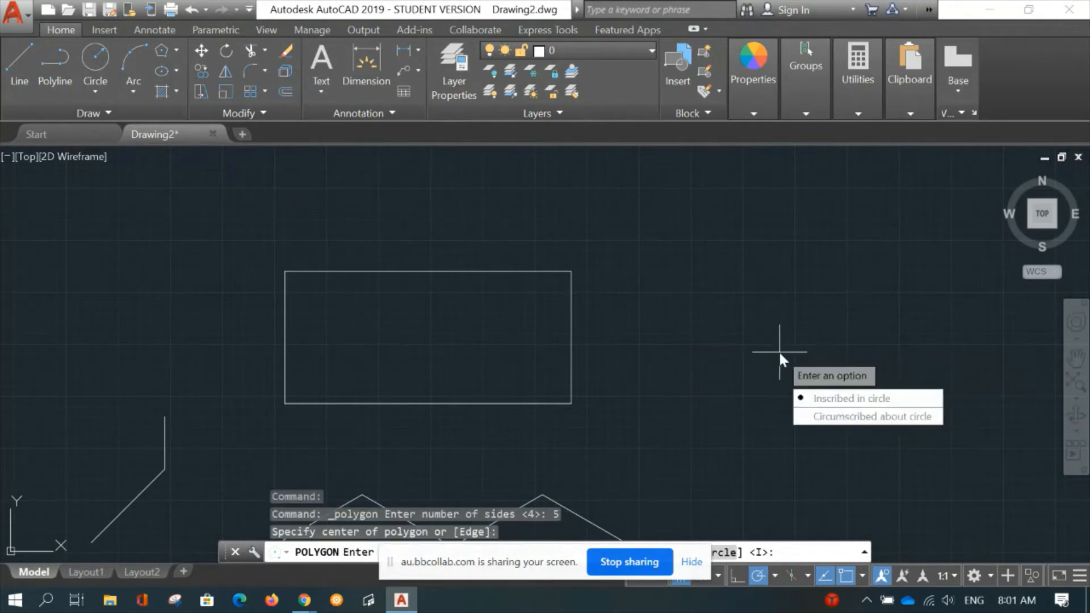
{"action": "left_click", "coordinate": [847, 399]}
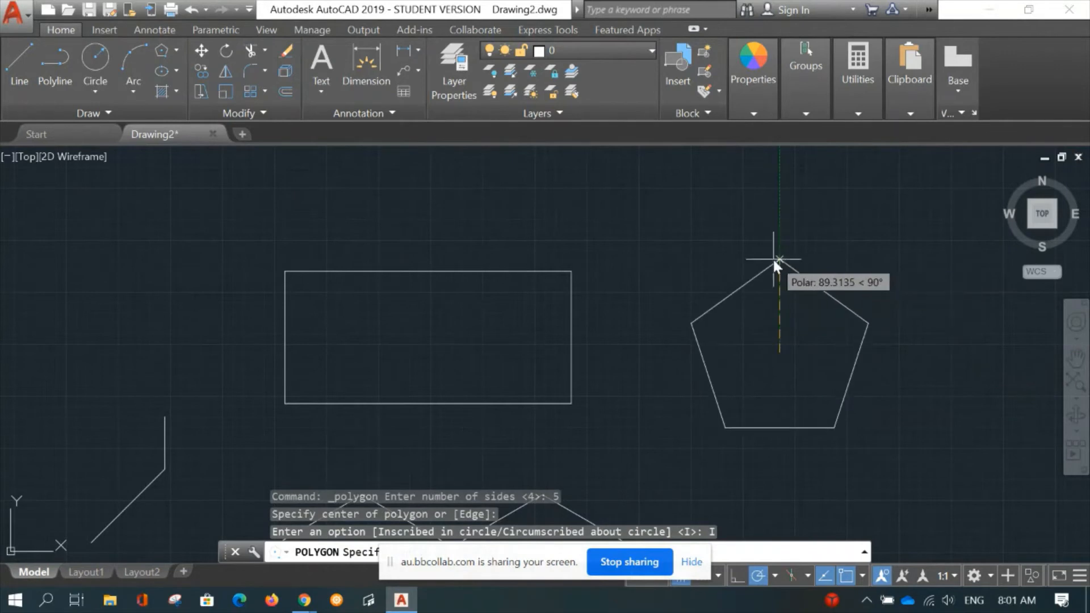
{"action": "left_click", "coordinate": [823, 278]}
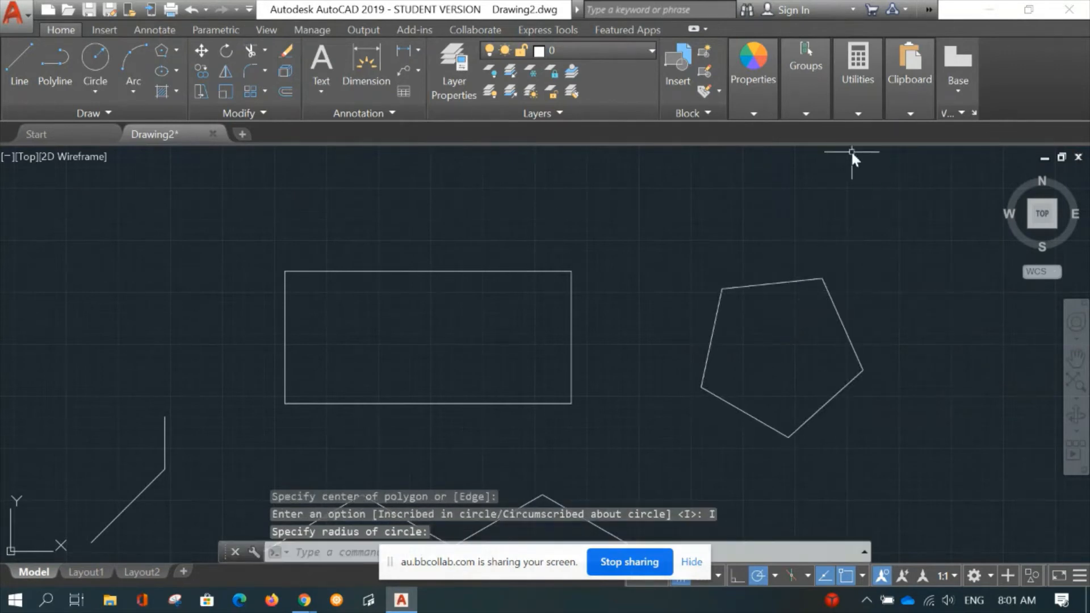
Stretch the pentagon's three right-hand corners freehand down and to the right, leaving its two left corners in place.
{"action": "left_click", "coordinate": [200, 91]}
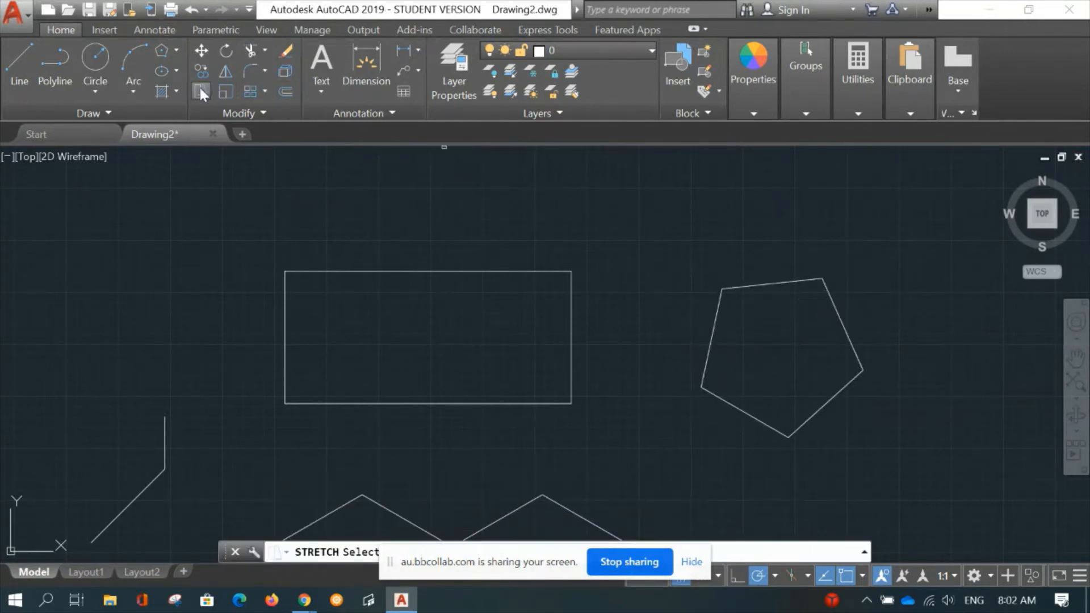
{"action": "left_click", "coordinate": [931, 219]}
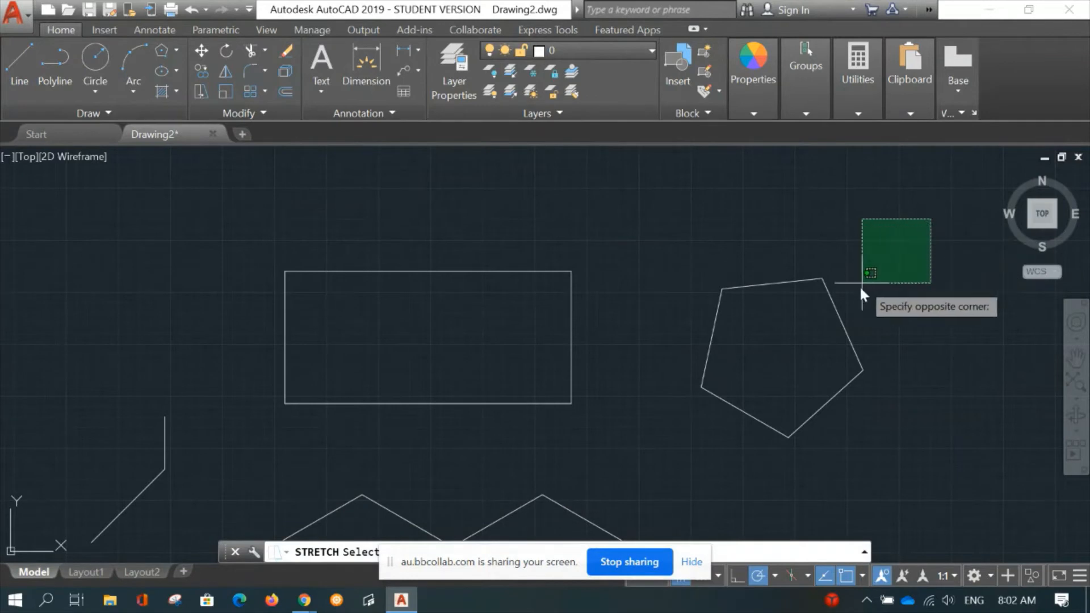
{"action": "left_click", "coordinate": [777, 497]}
{"action": "key", "text": "Return"}
{"action": "left_click", "coordinate": [822, 359]}
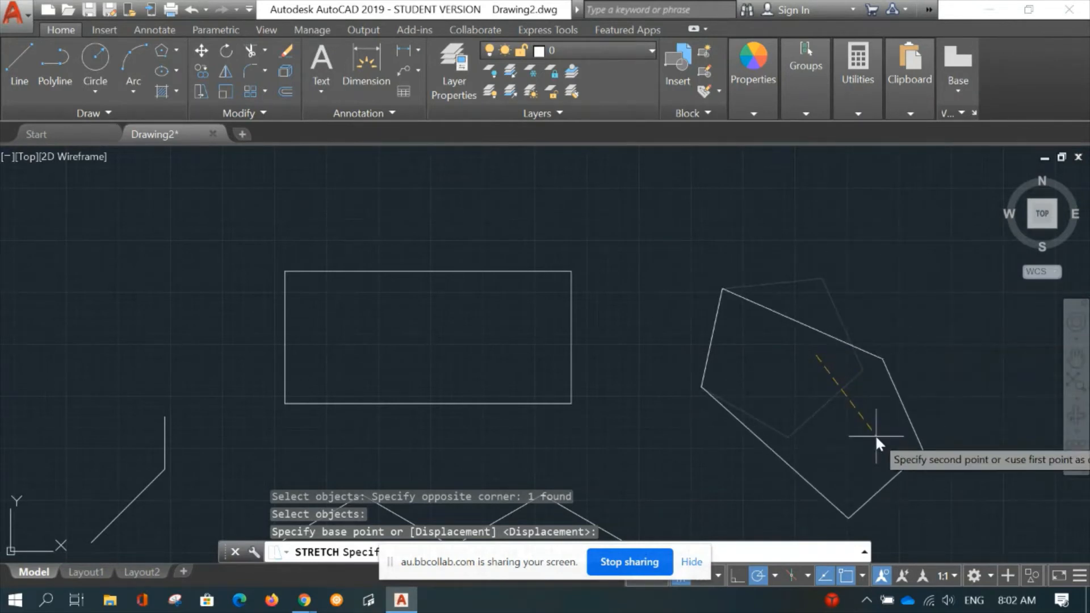
{"action": "left_click", "coordinate": [876, 436]}
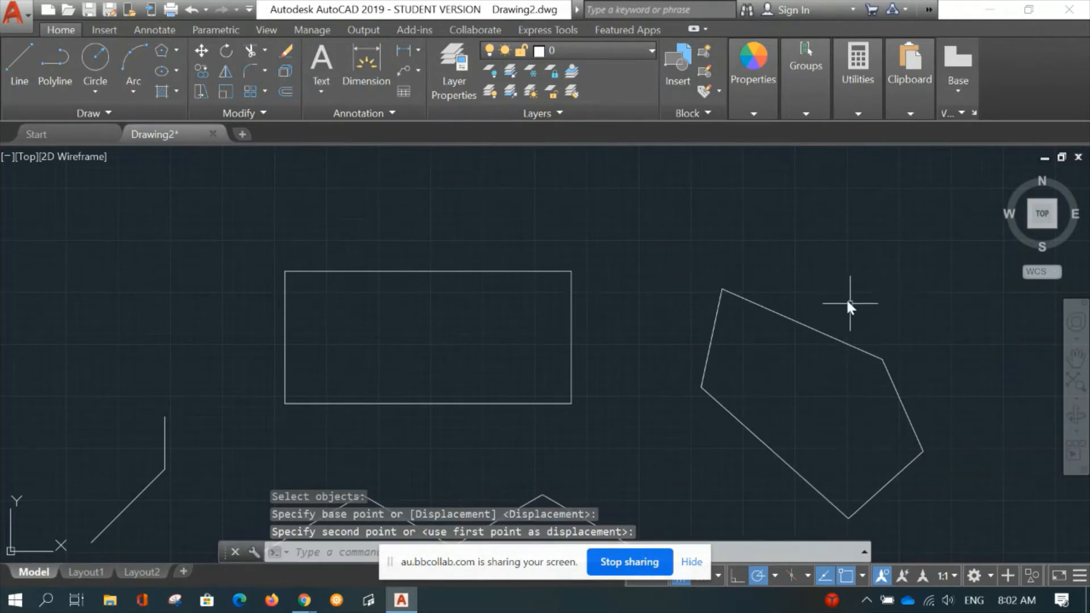
Add a linear dimension across the rectangle's top side, with the dimension line placed just above it.
{"action": "middle_click_drag", "start_coordinate": [850, 304], "coordinate": [742, 233]}
{"action": "scroll", "coordinate": [723, 335], "scroll_direction": "down", "scroll_amount": 2}
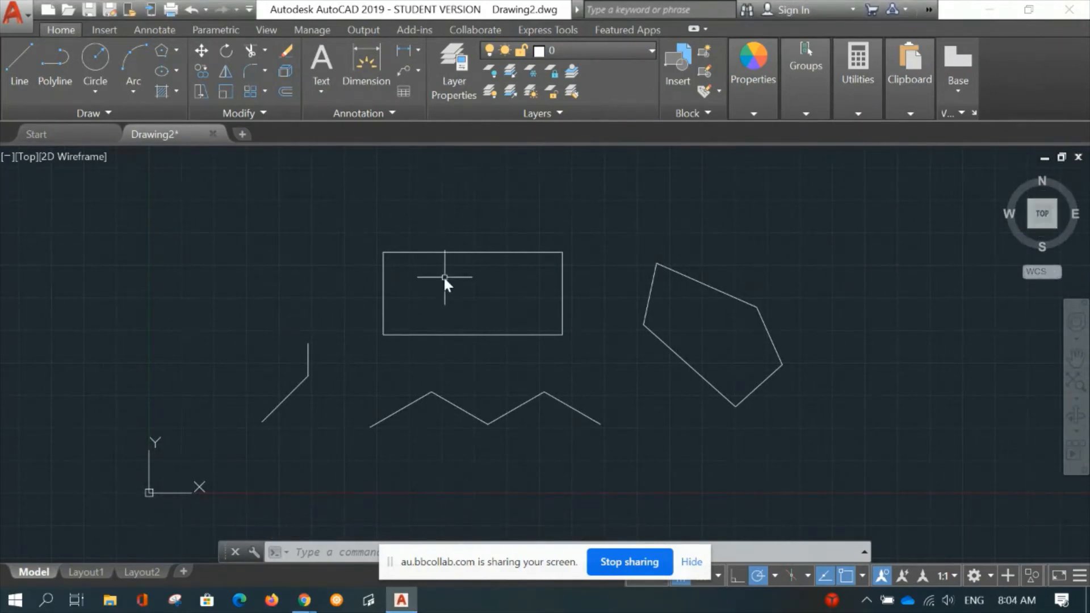
{"action": "scroll", "coordinate": [443, 277], "scroll_direction": "up", "scroll_amount": 2}
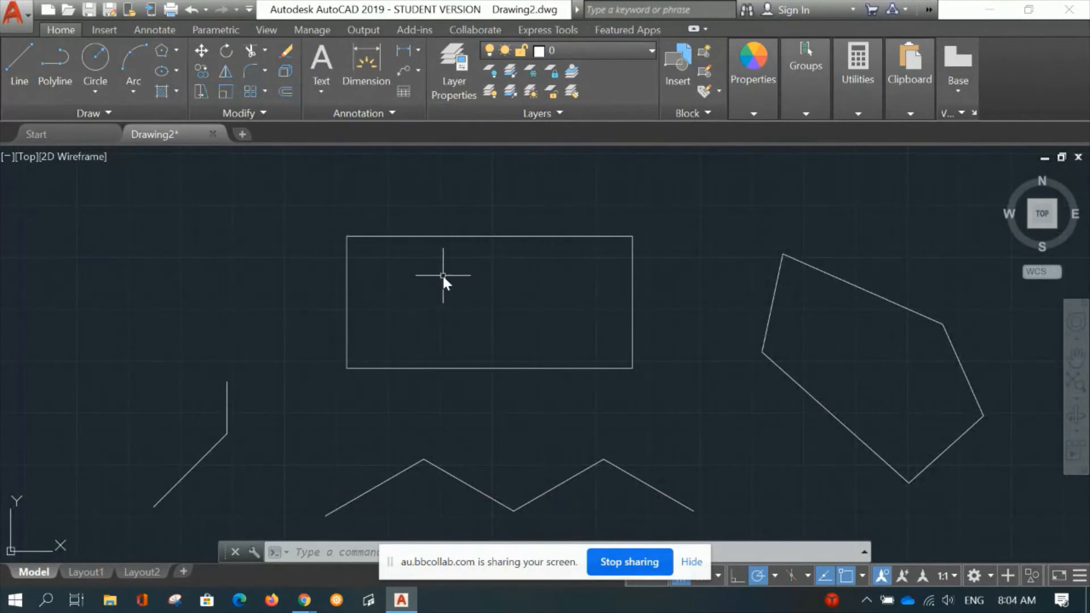
{"action": "mouse_move", "coordinate": [442, 276]}
{"action": "middle_mouse_down"}
{"action": "mouse_move", "coordinate": [414, 316]}
{"action": "mouse_move", "coordinate": [409, 305]}
{"action": "middle_mouse_up"}
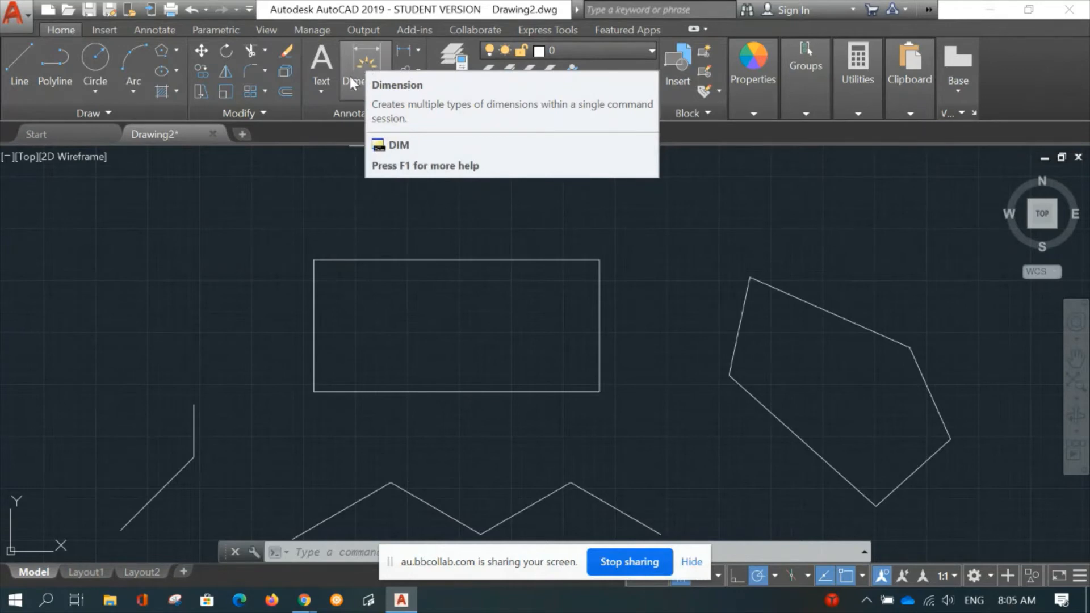
{"action": "left_click", "coordinate": [145, 27]}
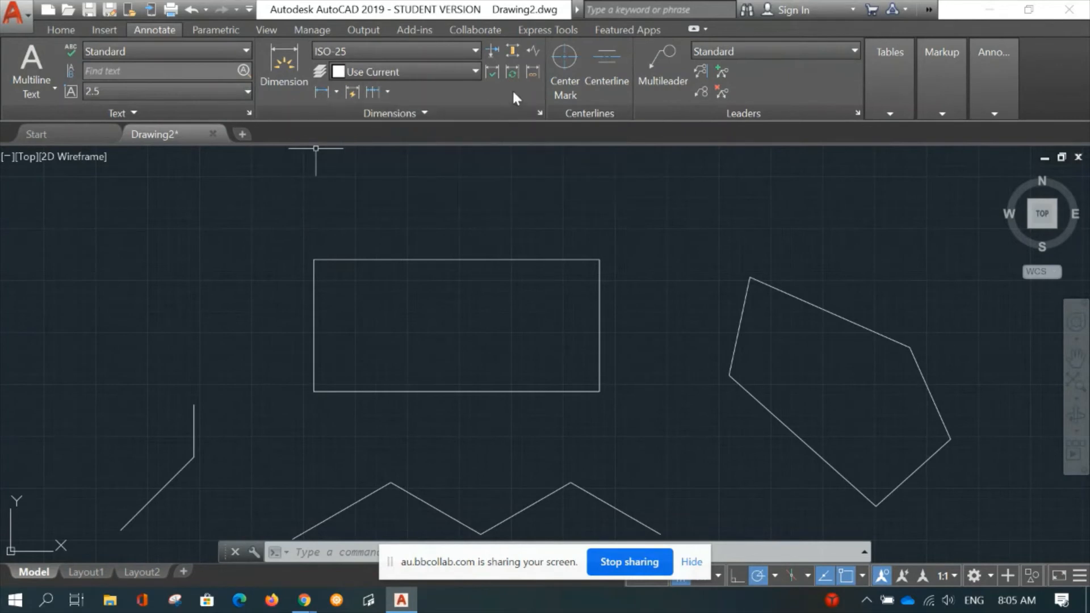
{"action": "left_click", "coordinate": [338, 93]}
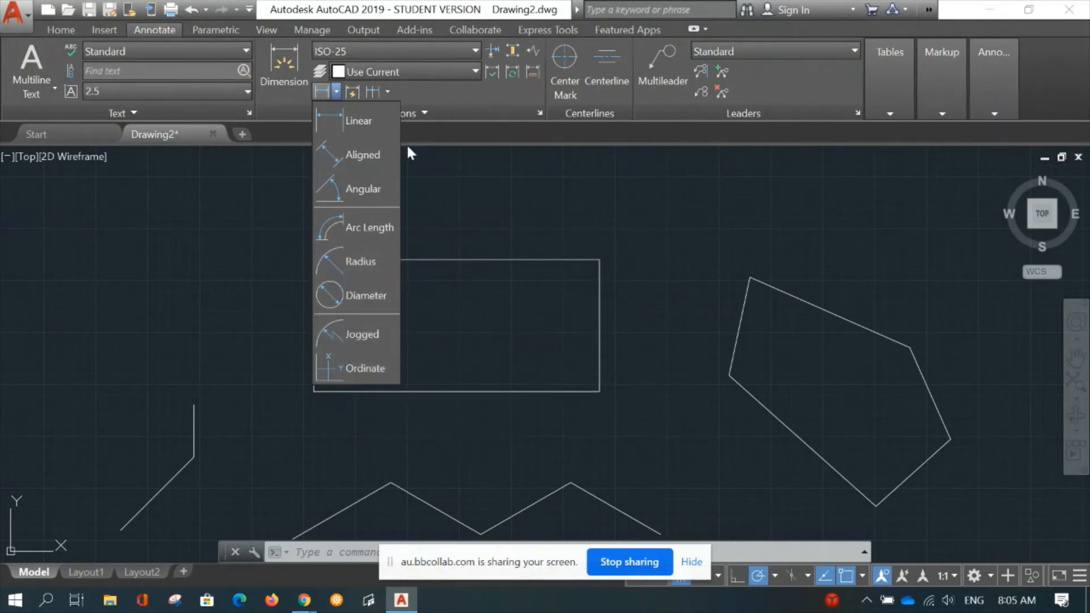
{"action": "left_click", "coordinate": [372, 127]}
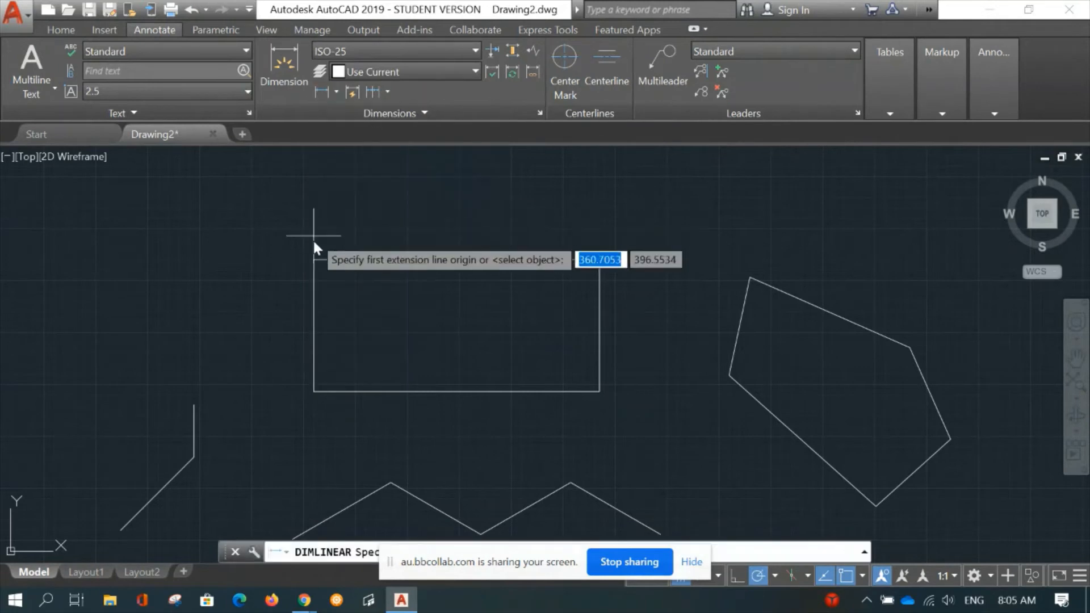
{"action": "left_click", "coordinate": [317, 260]}
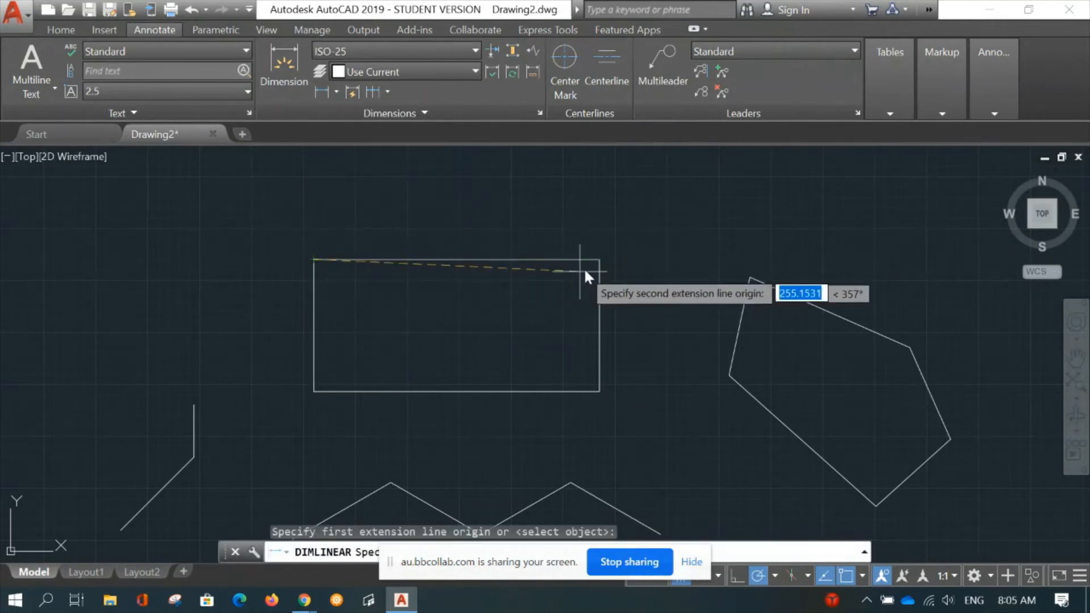
{"action": "left_click", "coordinate": [598, 259]}
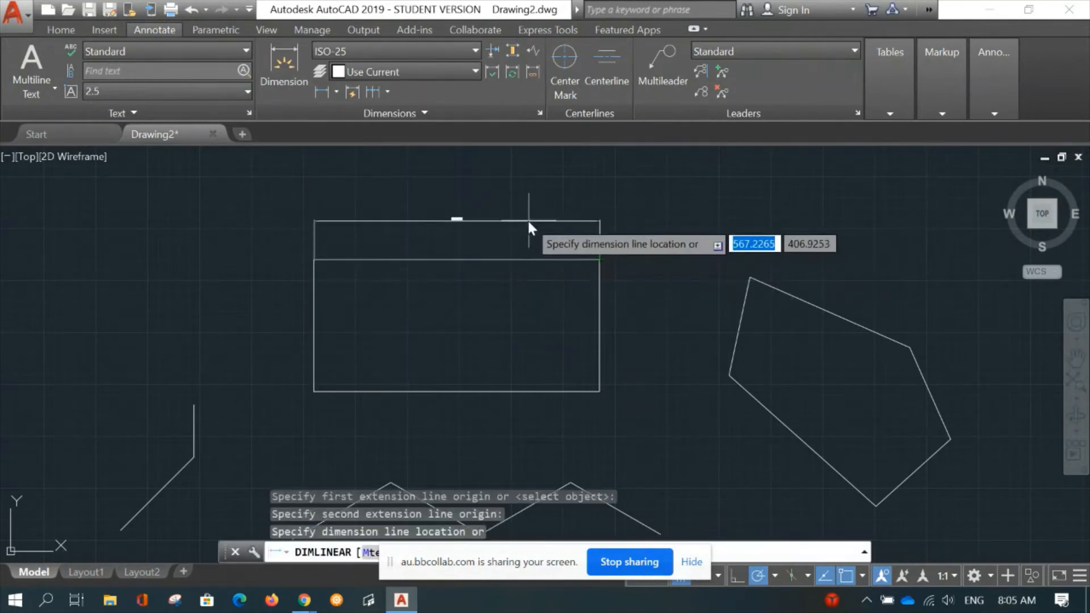
{"action": "left_click", "coordinate": [478, 232]}
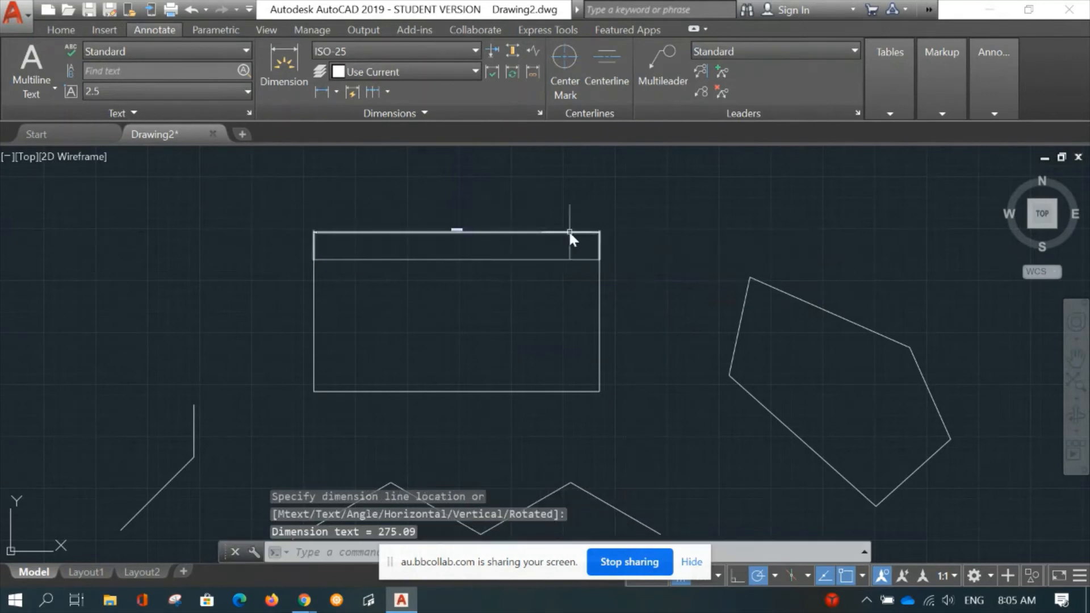
Add an aligned dimension along the pentagon's long upper side, with the dimension line placed just outside it.
{"action": "left_click", "coordinate": [337, 91]}
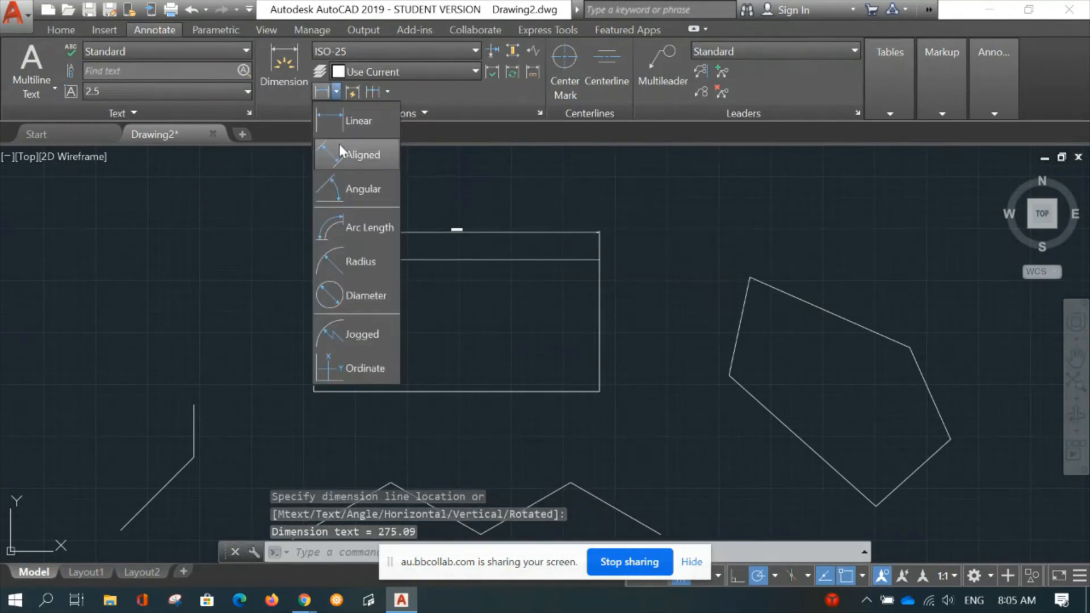
{"action": "left_click", "coordinate": [329, 157]}
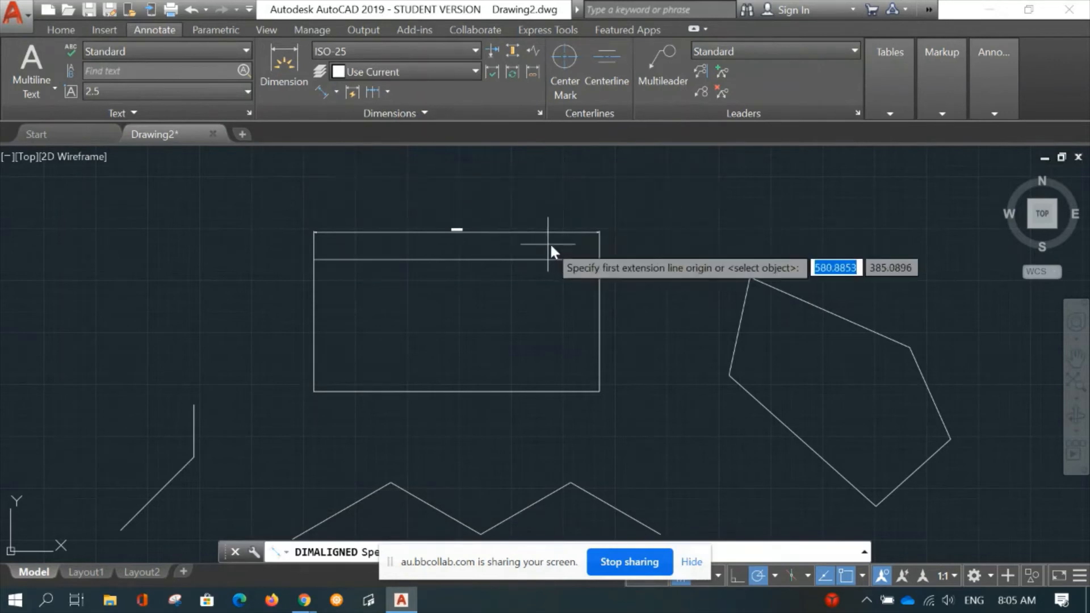
{"action": "left_click", "coordinate": [751, 278]}
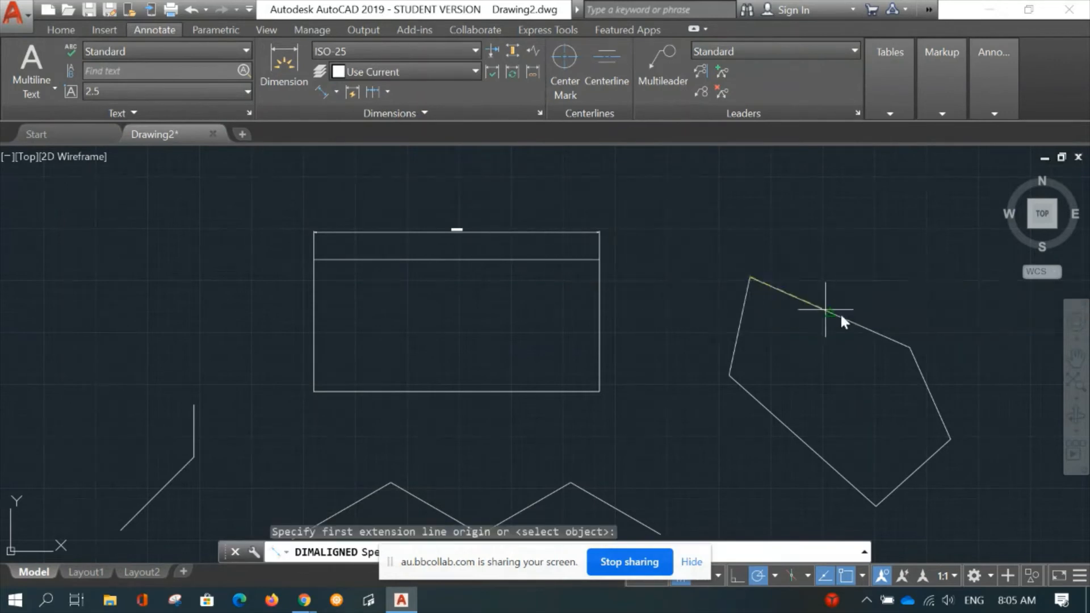
{"action": "left_click", "coordinate": [905, 347]}
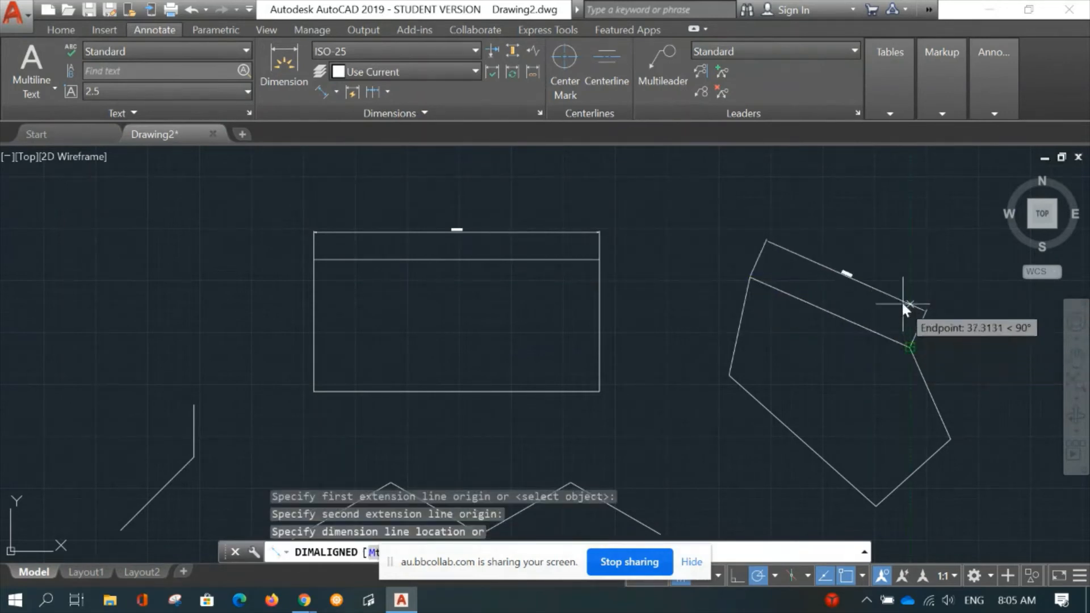
{"action": "left_click", "coordinate": [853, 296]}
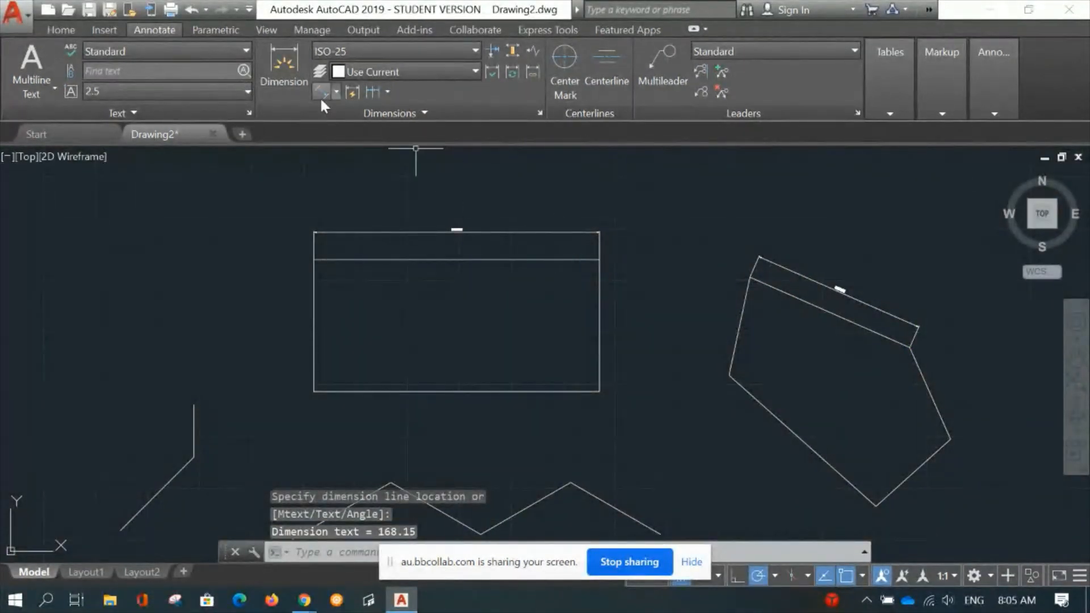
Add an angular dimension between the two sides meeting at the pentagon's left corner, with the arc placed inside the shape.
{"action": "left_click", "coordinate": [336, 92]}
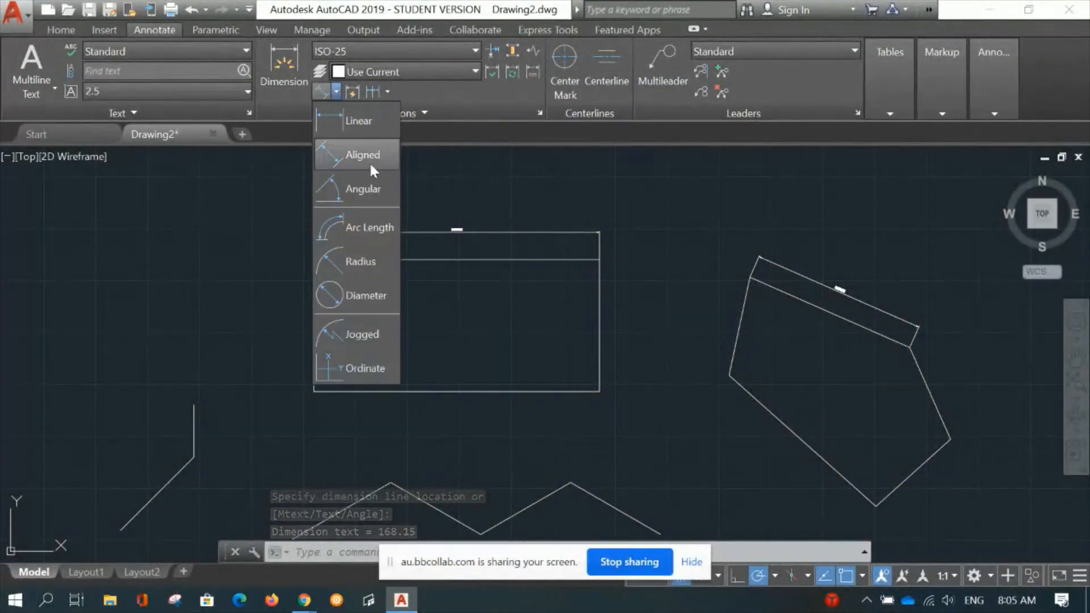
{"action": "left_click", "coordinate": [361, 190]}
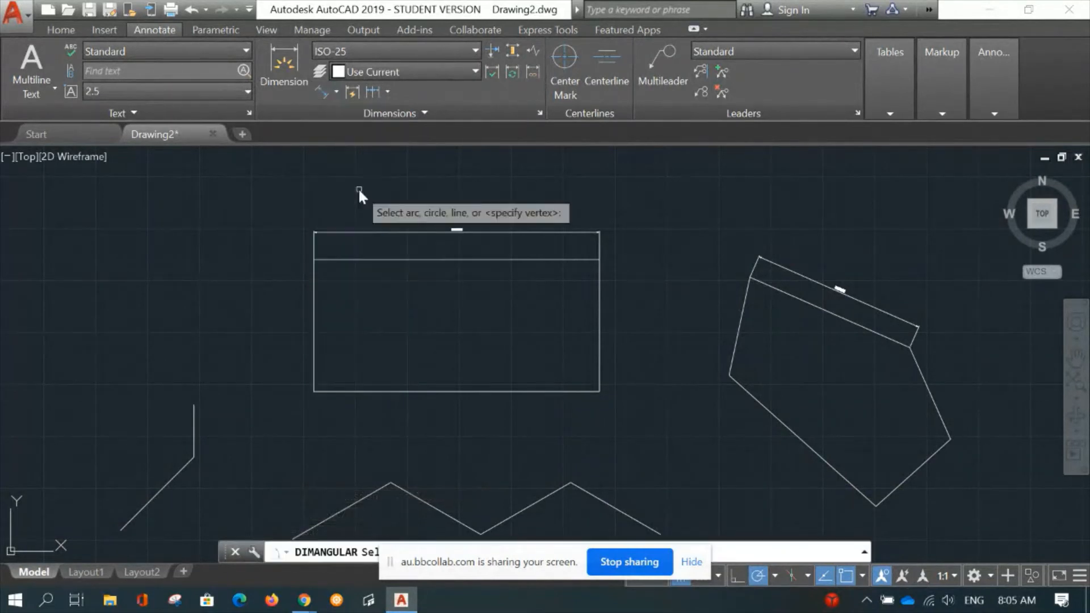
{"action": "left_click", "coordinate": [731, 364]}
{"action": "left_click", "coordinate": [741, 383]}
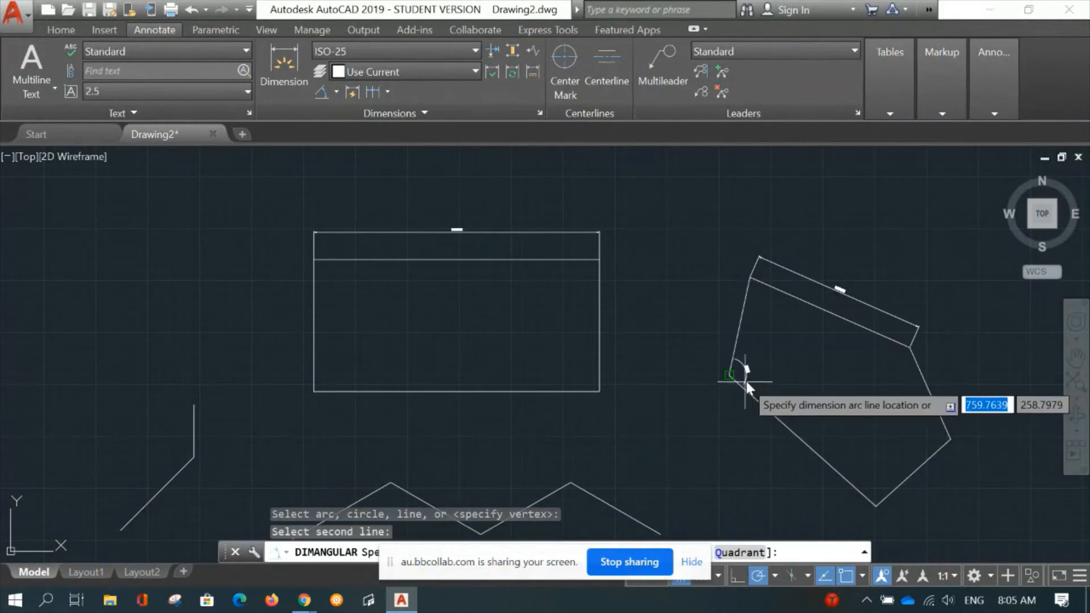
{"action": "left_click", "coordinate": [739, 369]}
{"action": "scroll", "coordinate": [766, 369], "scroll_direction": "up", "scroll_amount": 4}
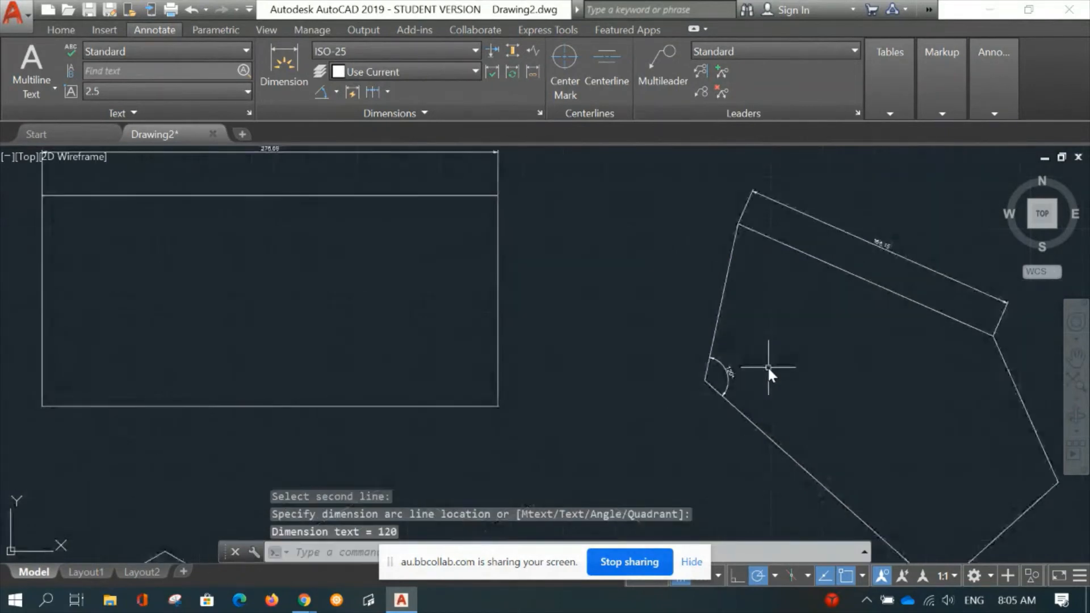
{"action": "mouse_move", "coordinate": [779, 373]}
{"action": "middle_mouse_down"}
{"action": "mouse_move", "coordinate": [810, 453]}
{"action": "mouse_move", "coordinate": [783, 393]}
{"action": "mouse_move", "coordinate": [813, 397]}
{"action": "mouse_move", "coordinate": [893, 463]}
{"action": "middle_mouse_up"}
{"action": "mouse_move", "coordinate": [528, 294]}
{"action": "middle_mouse_down"}
{"action": "mouse_move", "coordinate": [792, 489]}
{"action": "mouse_move", "coordinate": [640, 369]}
{"action": "mouse_move", "coordinate": [509, 205]}
{"action": "middle_mouse_up"}
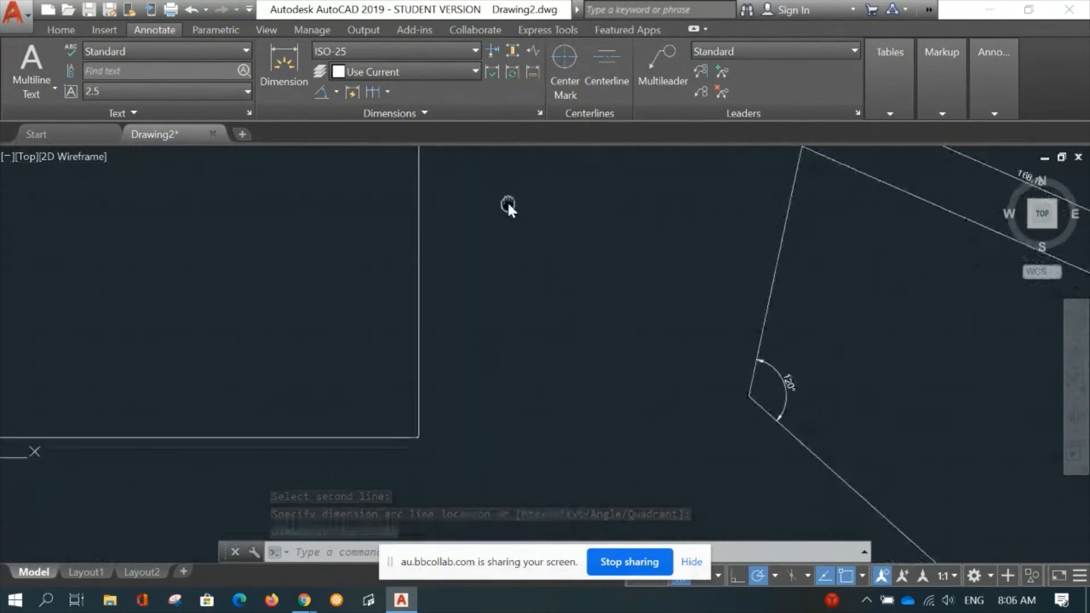
{"action": "left_click", "coordinate": [337, 91]}
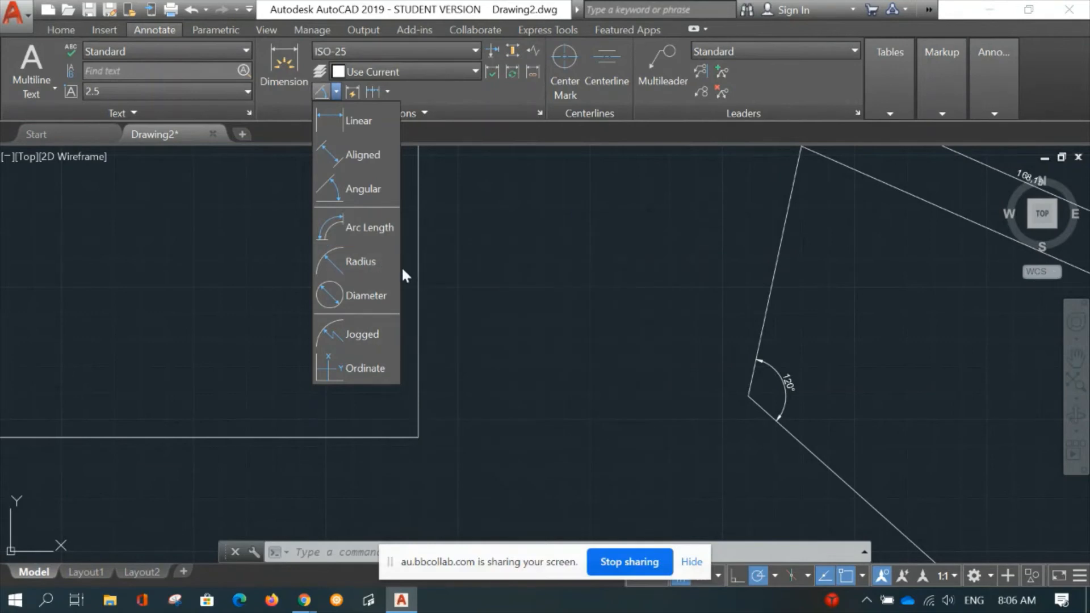
{"action": "left_click", "coordinate": [361, 262]}
{"action": "scroll", "coordinate": [469, 338], "scroll_direction": "down", "scroll_amount": 5}
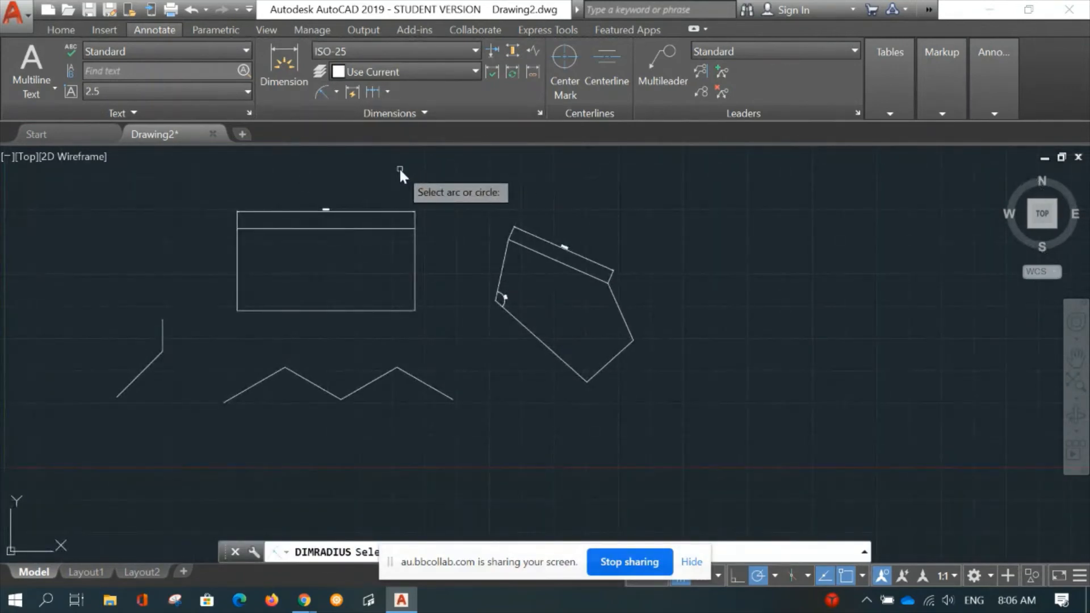
{"action": "key", "text": "Escape"}
Draw a circle with a radius of about 33 units in the empty space to the right of the pentagon.
{"action": "left_click", "coordinate": [60, 30]}
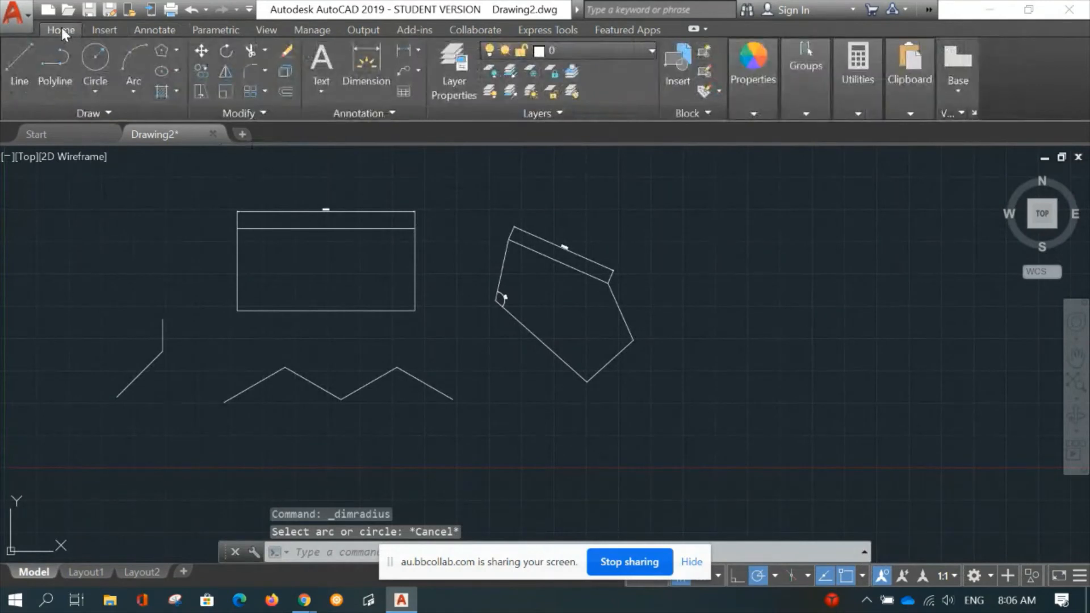
{"action": "left_click", "coordinate": [97, 55]}
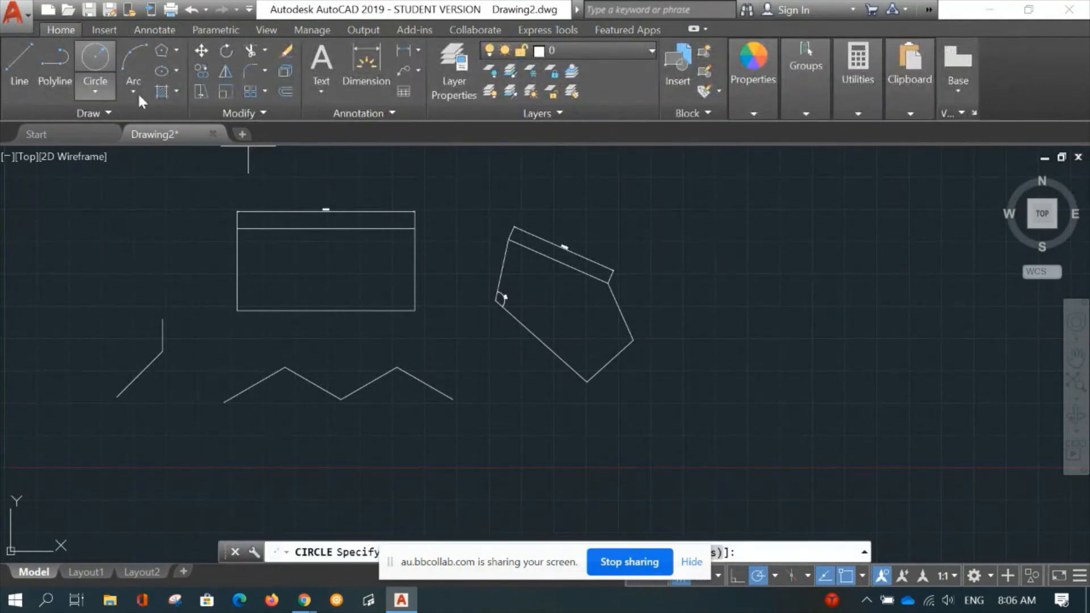
{"action": "left_click", "coordinate": [671, 276]}
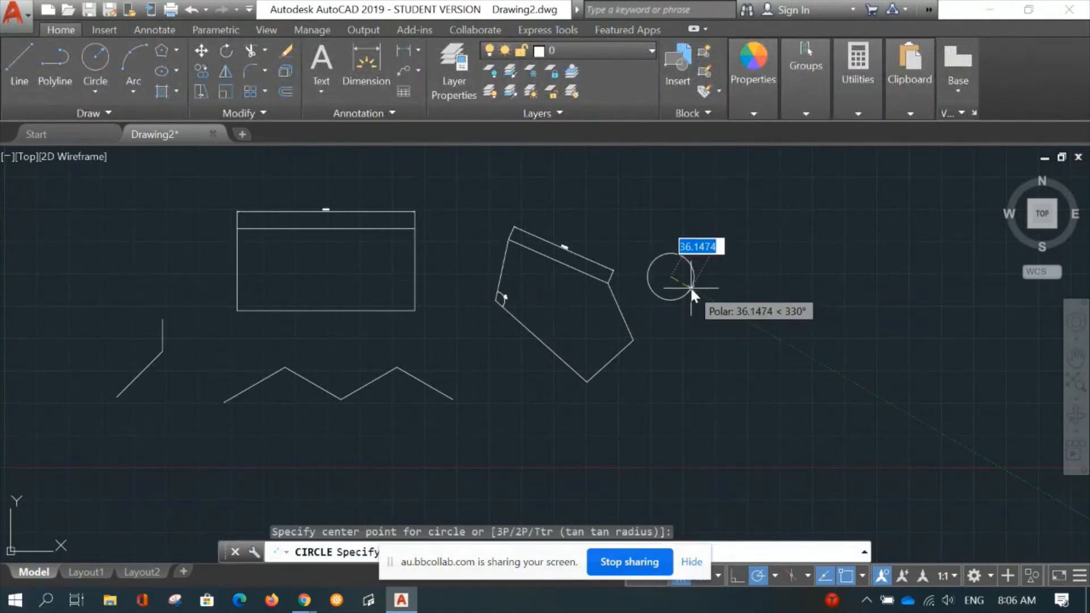
{"action": "left_click", "coordinate": [690, 285]}
{"action": "scroll", "coordinate": [717, 278], "scroll_direction": "up", "scroll_amount": 4}
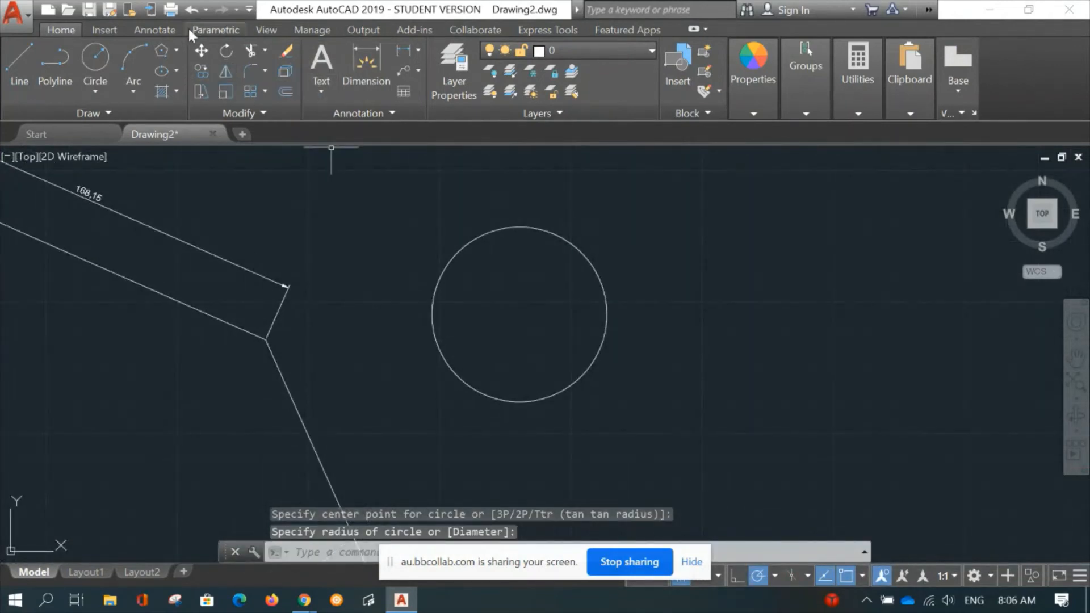
Add a radius dimension to the circle, with its text placed inside the upper left part.
{"action": "left_click", "coordinate": [158, 29]}
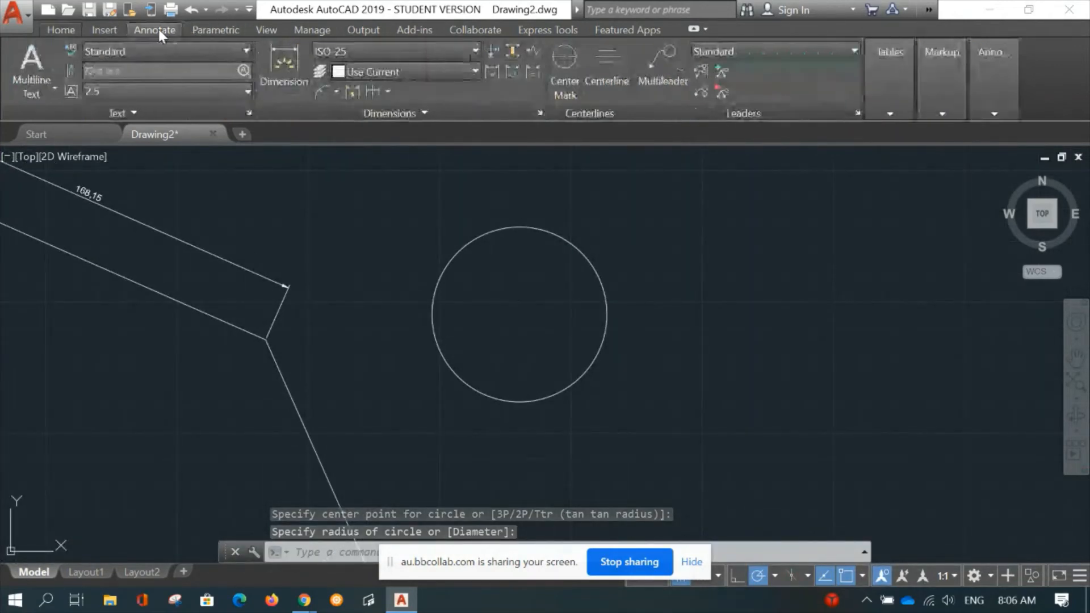
{"action": "left_click", "coordinate": [336, 92]}
{"action": "left_click", "coordinate": [351, 265]}
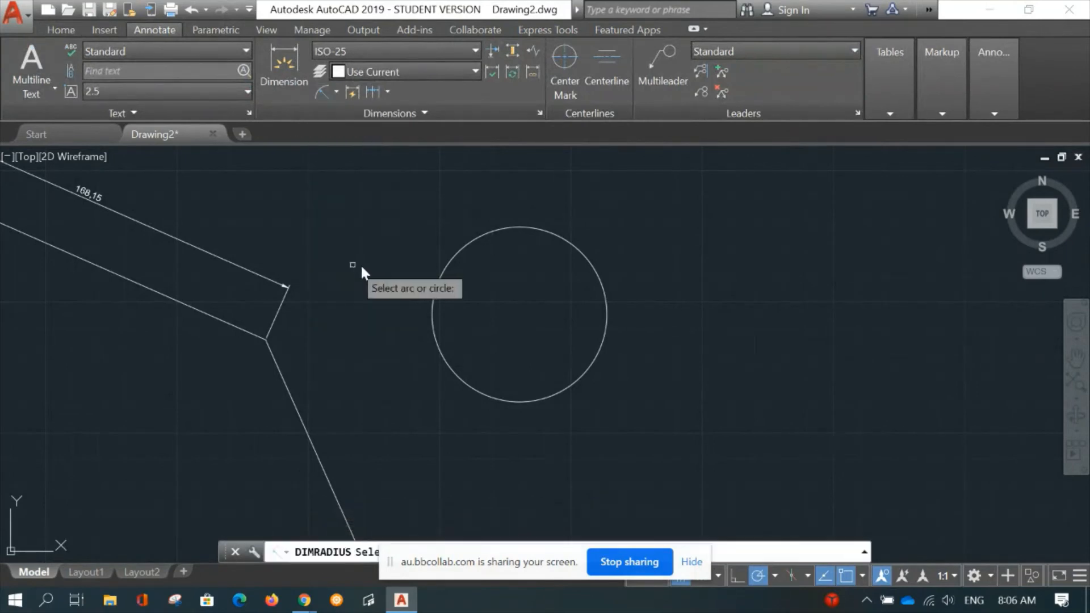
{"action": "left_click", "coordinate": [446, 262]}
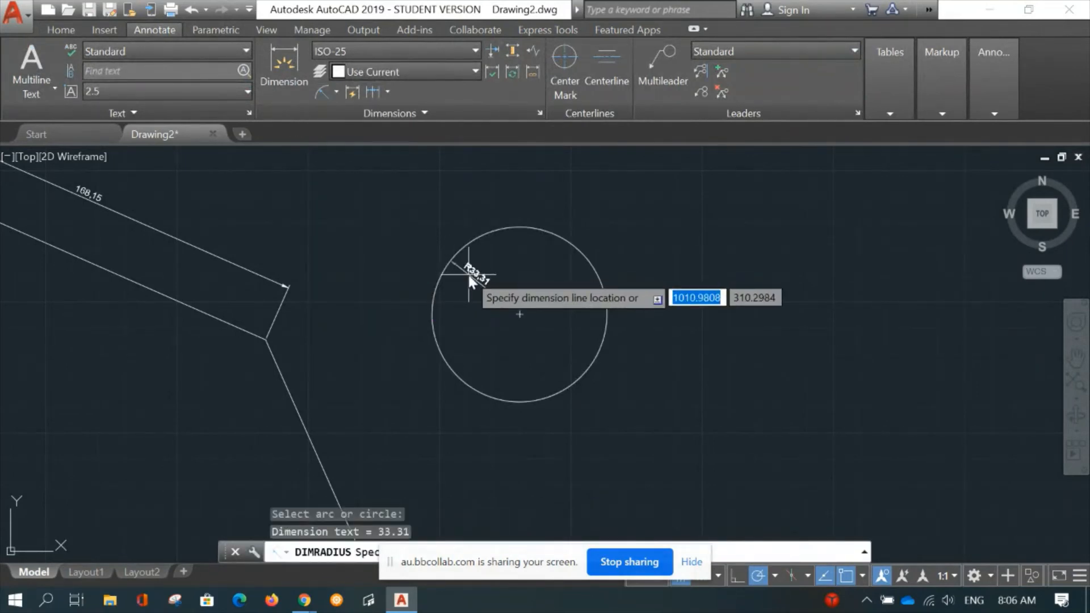
{"action": "left_click", "coordinate": [485, 270]}
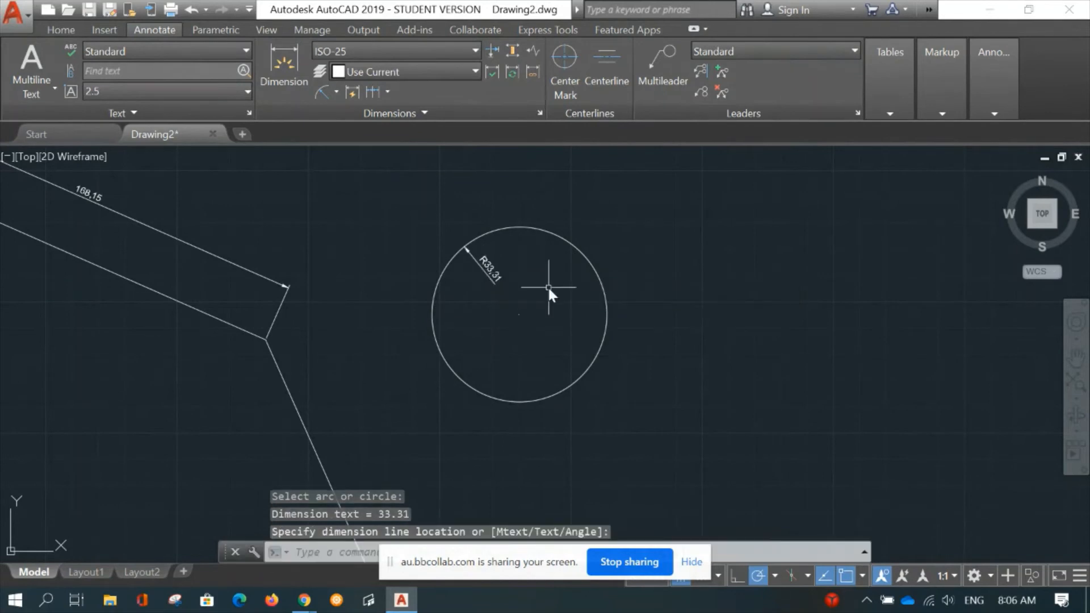
Add a diameter dimension to the circle, with its text placed inside and the dimension line running horizontally to the right edge.
{"action": "left_click", "coordinate": [335, 91]}
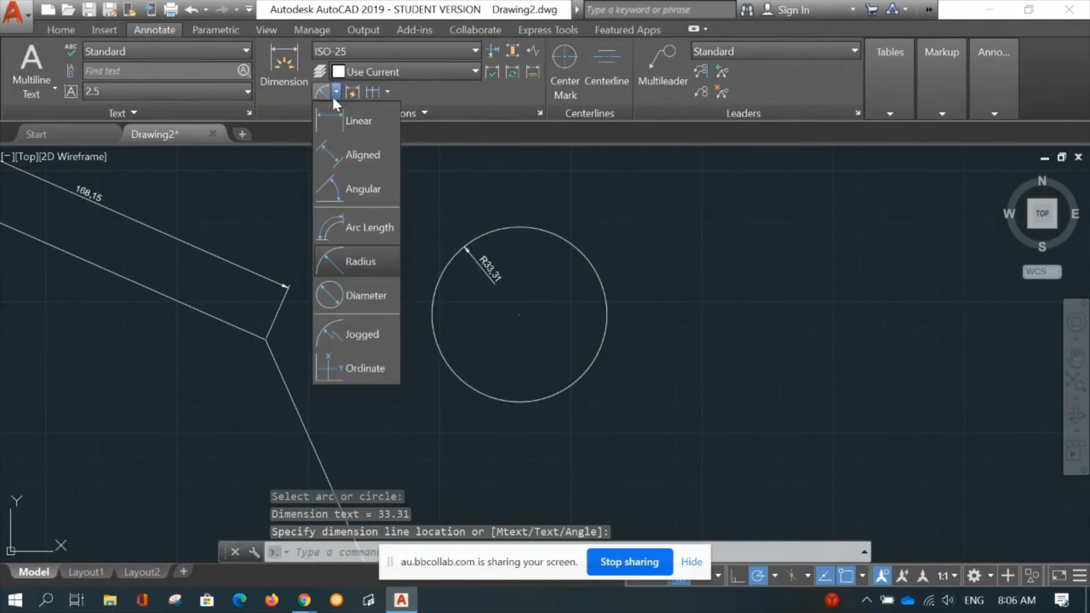
{"action": "left_click", "coordinate": [367, 295]}
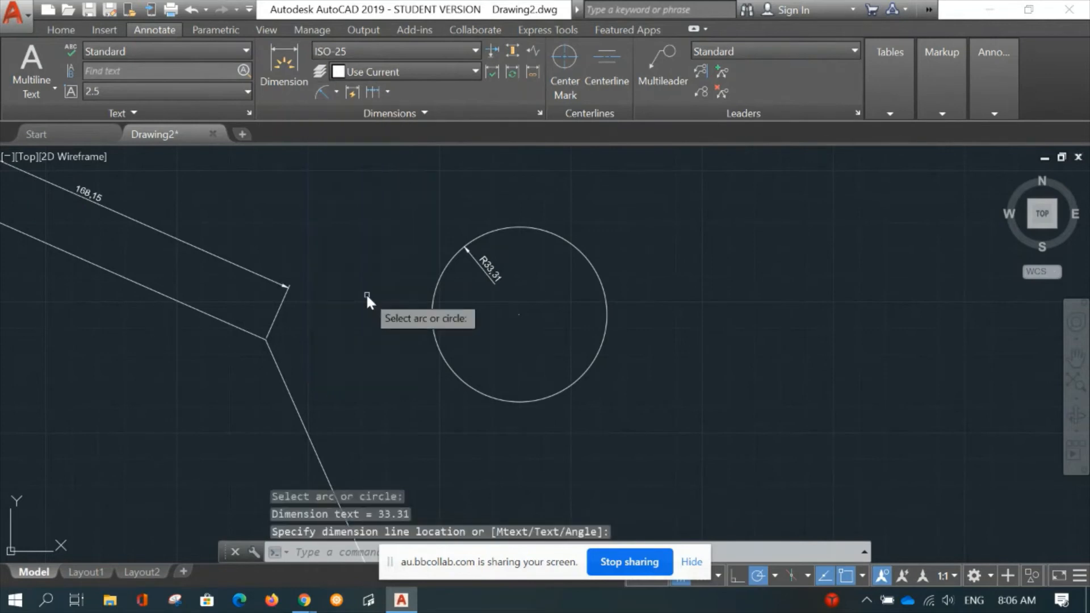
{"action": "left_click", "coordinate": [431, 329]}
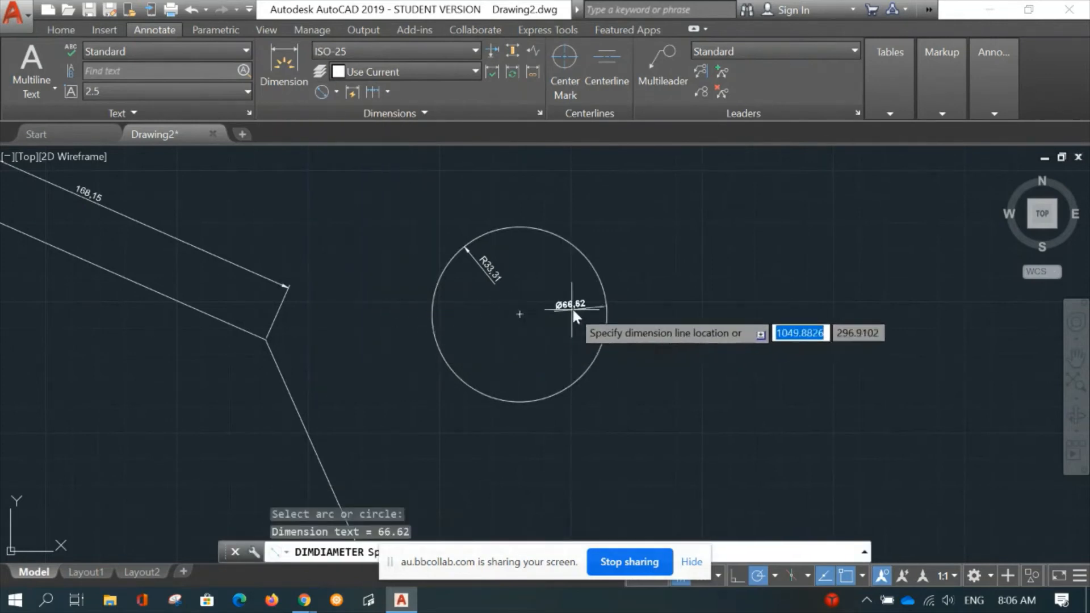
{"action": "scroll", "coordinate": [542, 309], "scroll_direction": "up", "scroll_amount": 4}
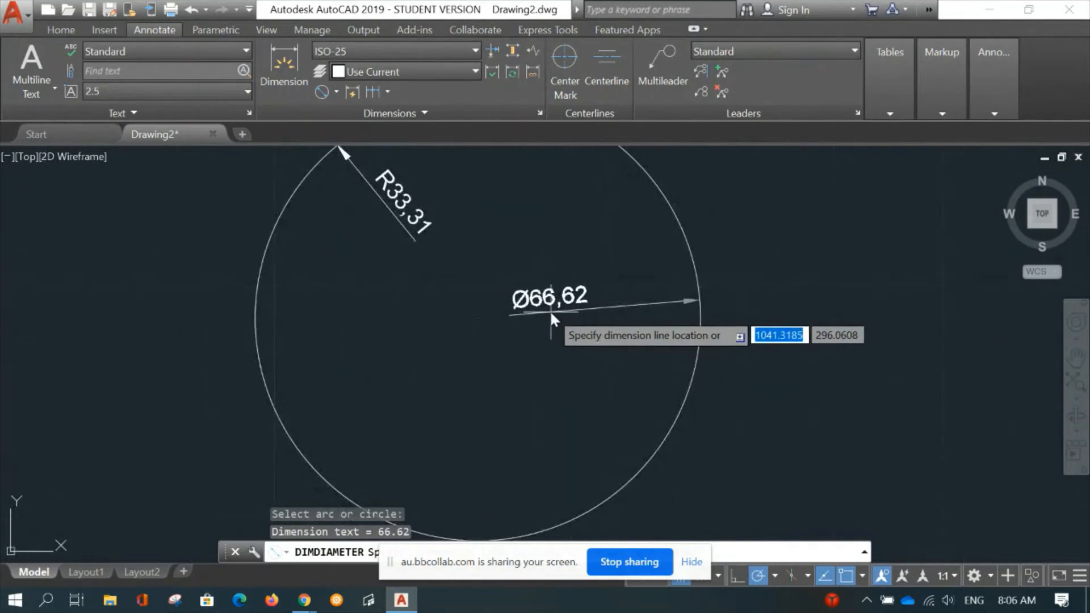
{"action": "left_click", "coordinate": [552, 317]}
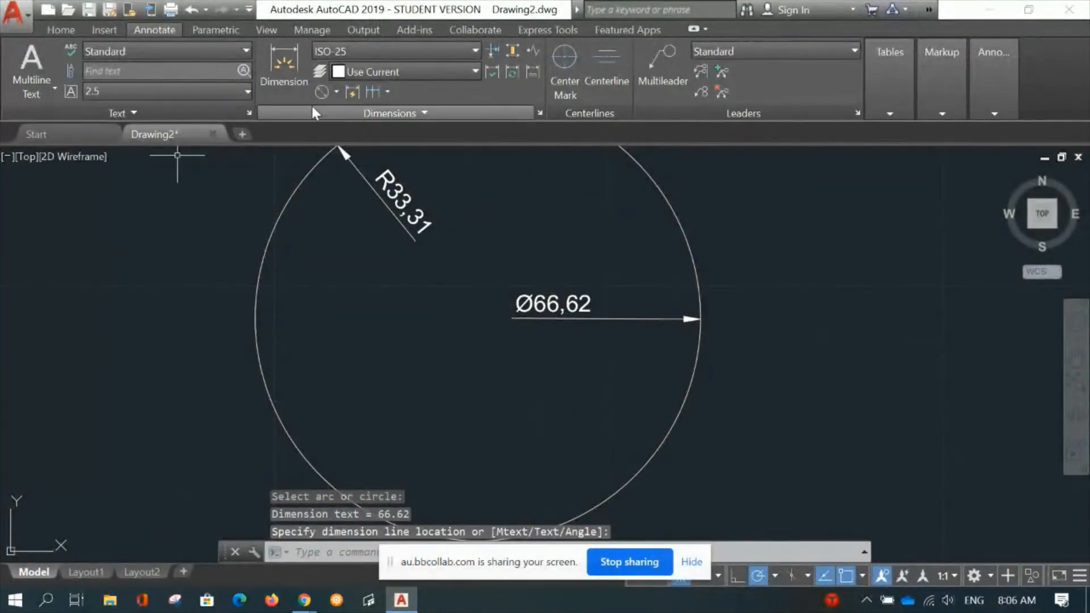
{"action": "left_click", "coordinate": [335, 92]}
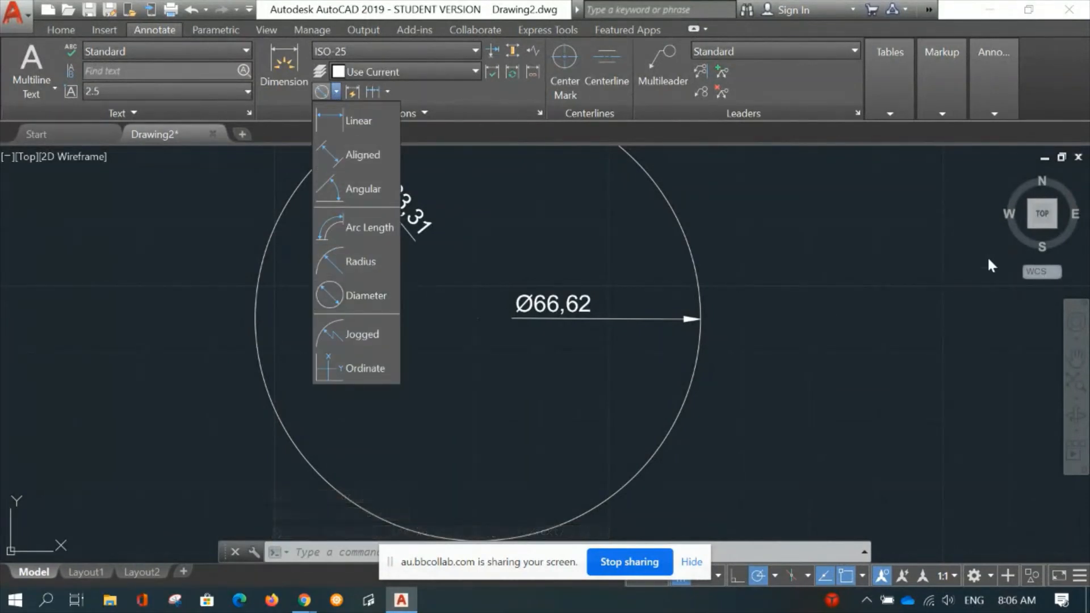
{"action": "scroll", "coordinate": [721, 266], "scroll_direction": "down", "scroll_amount": 4}
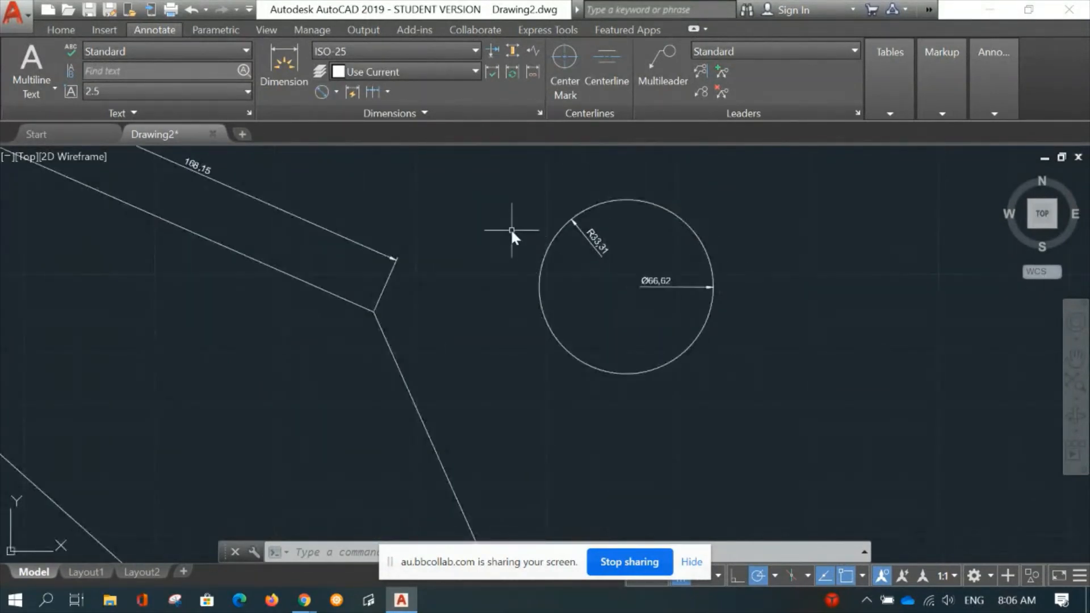
{"action": "scroll", "coordinate": [506, 227], "scroll_direction": "down", "scroll_amount": 2}
{"action": "middle_click_drag", "start_coordinate": [563, 262], "coordinate": [612, 328]}
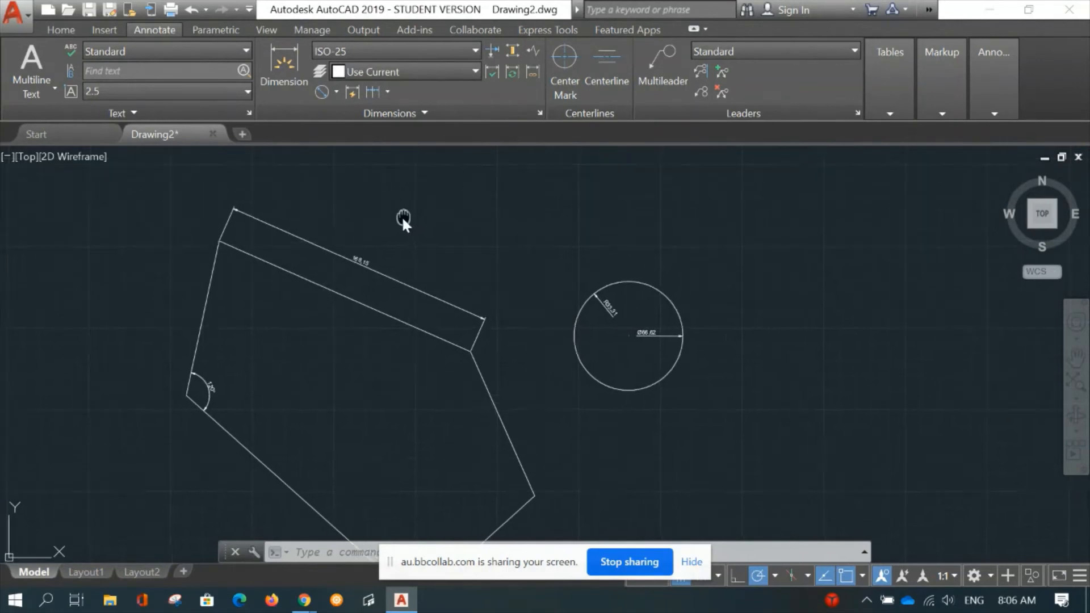
{"action": "middle_click_drag", "start_coordinate": [401, 216], "coordinate": [355, 254]}
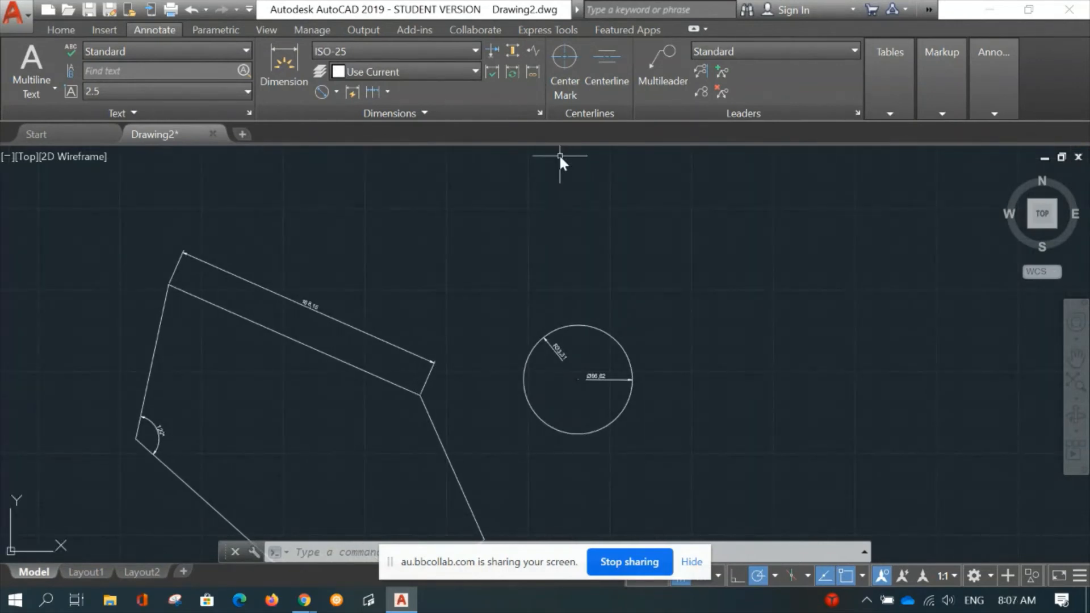
Modify the ISO-25 dimension style so that its extension lines have an offset from origin of 5.
{"action": "left_click", "coordinate": [539, 113]}
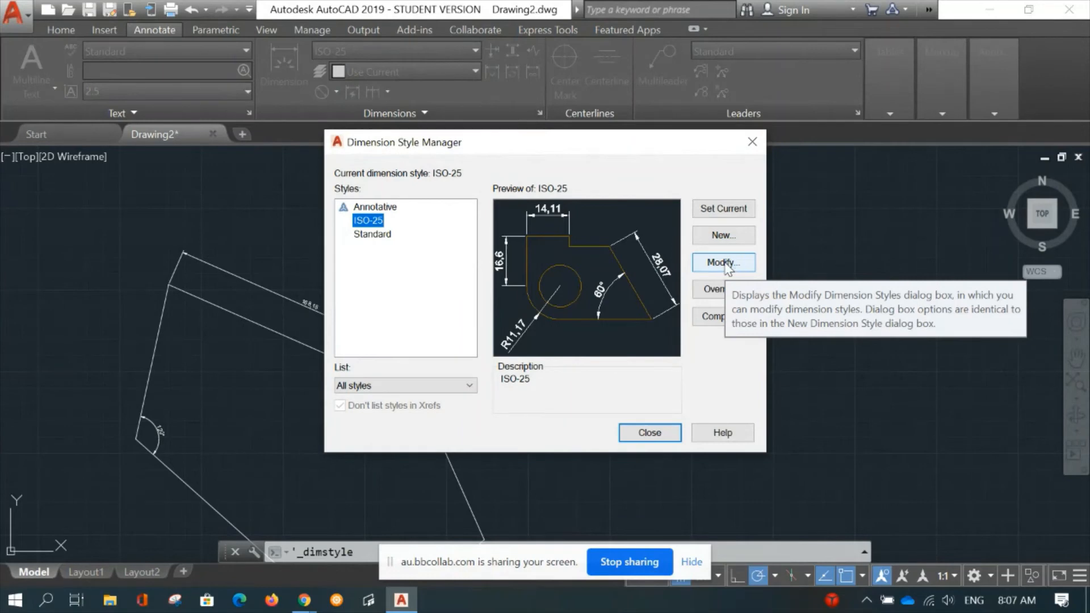
{"action": "left_click", "coordinate": [725, 263]}
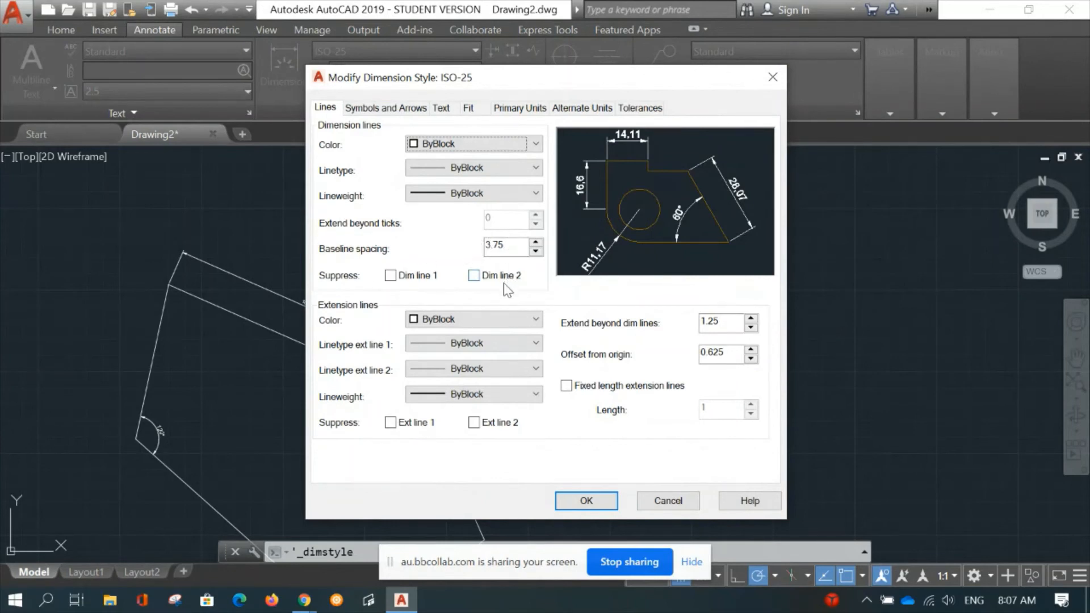
{"action": "double_click", "coordinate": [731, 354]}
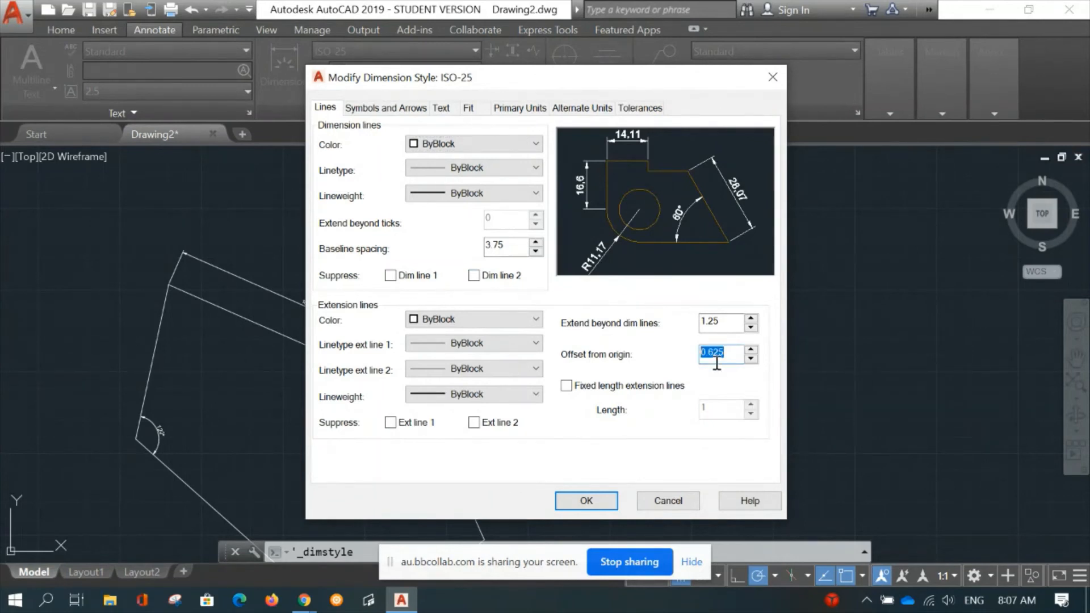
{"action": "type", "text": "5"}
Review the text and arrowhead settings of the ISO-25 dimension style, then save the modified style and leave the style manager.
{"action": "left_click", "coordinate": [442, 109]}
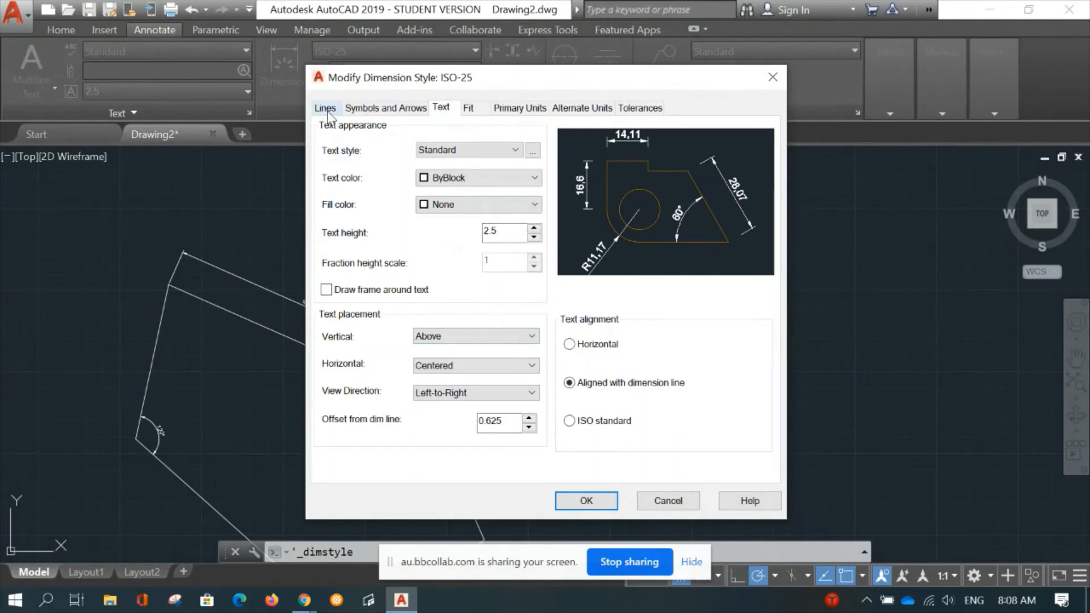
{"action": "left_click", "coordinate": [373, 111]}
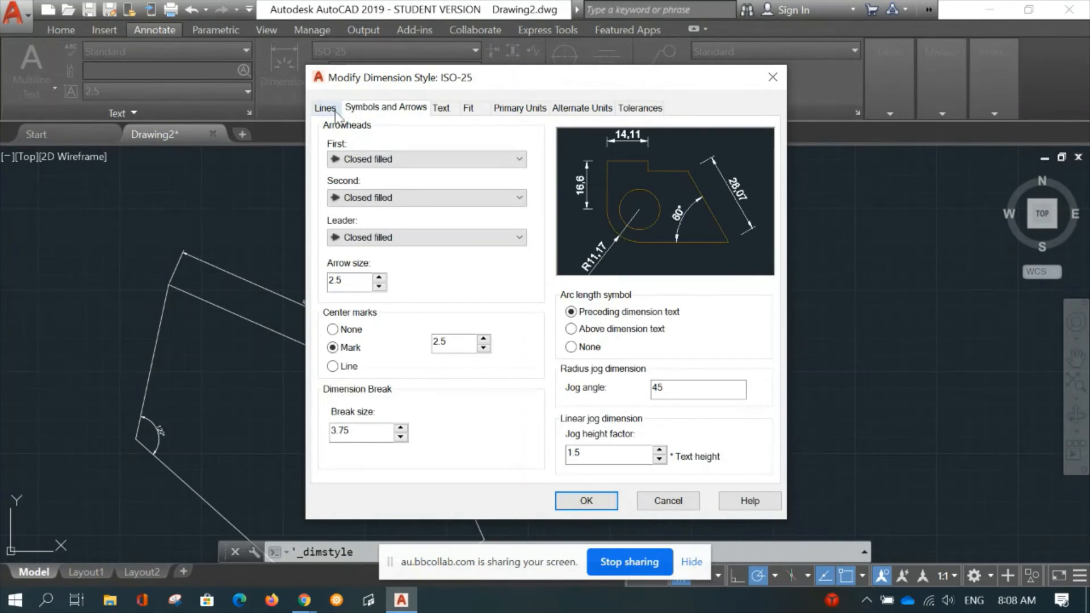
{"action": "left_click", "coordinate": [520, 159]}
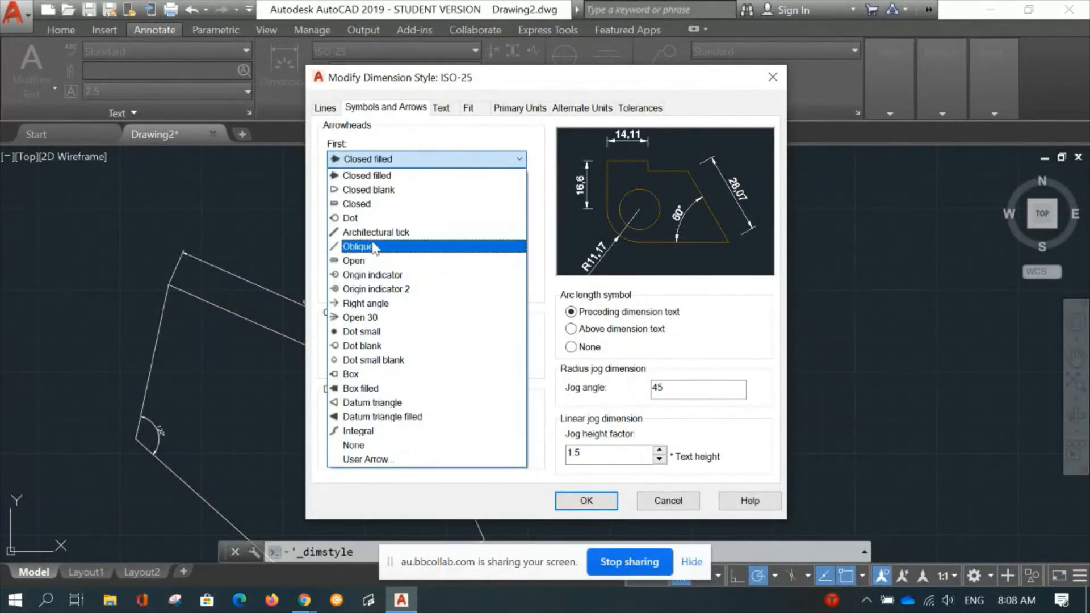
{"action": "left_click", "coordinate": [325, 112]}
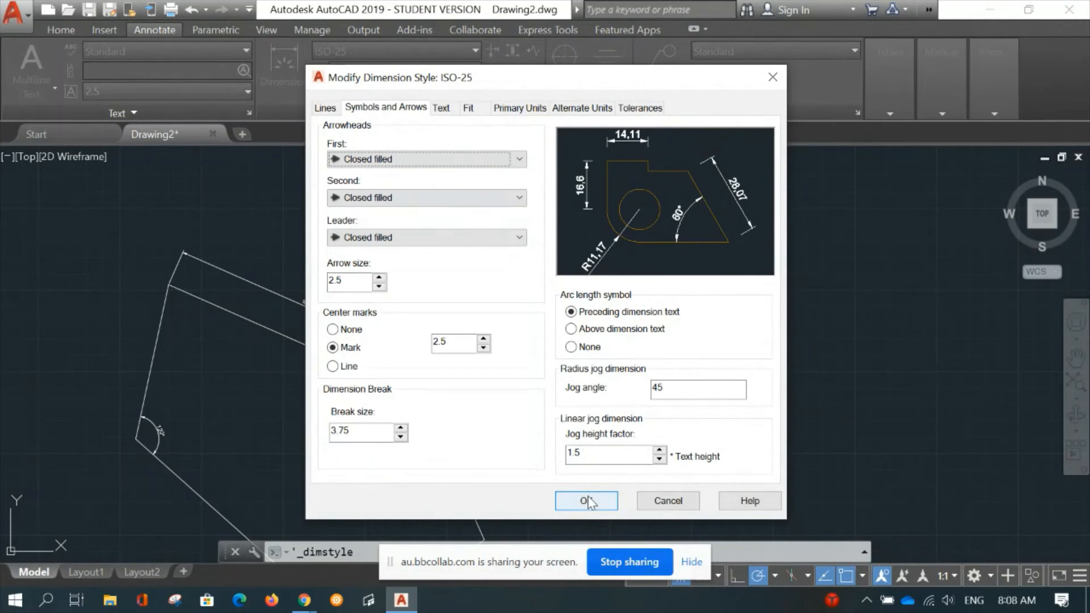
{"action": "left_click", "coordinate": [325, 110]}
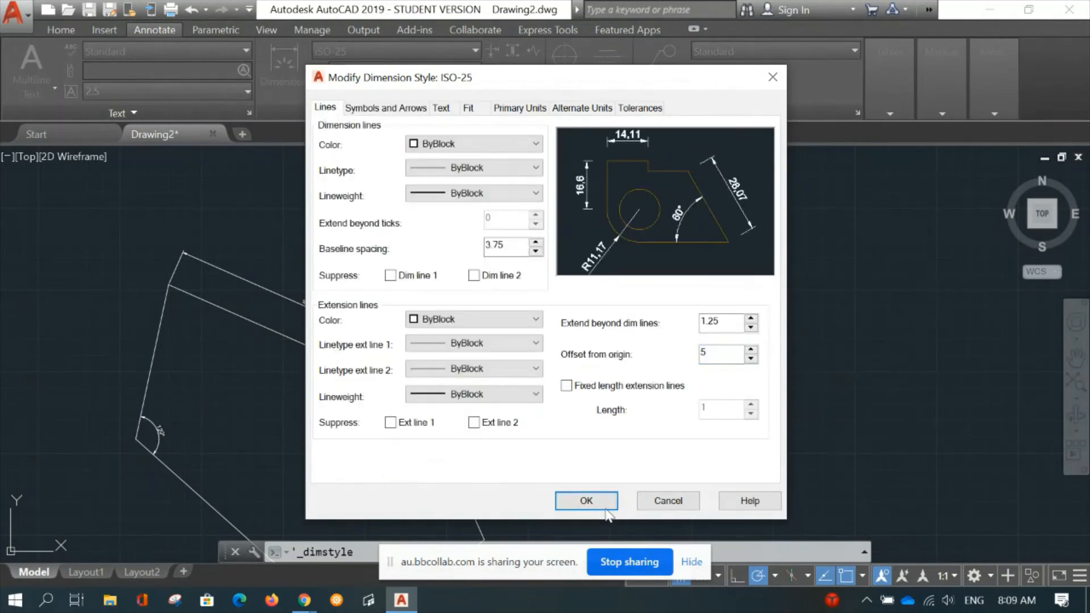
{"action": "left_click", "coordinate": [586, 501]}
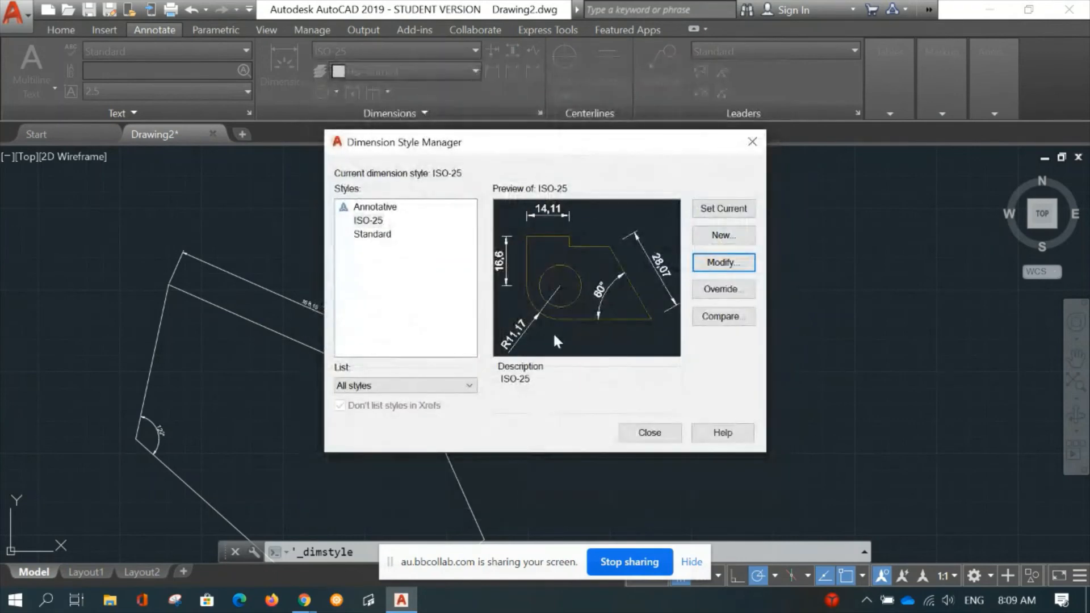
{"action": "left_click", "coordinate": [650, 433]}
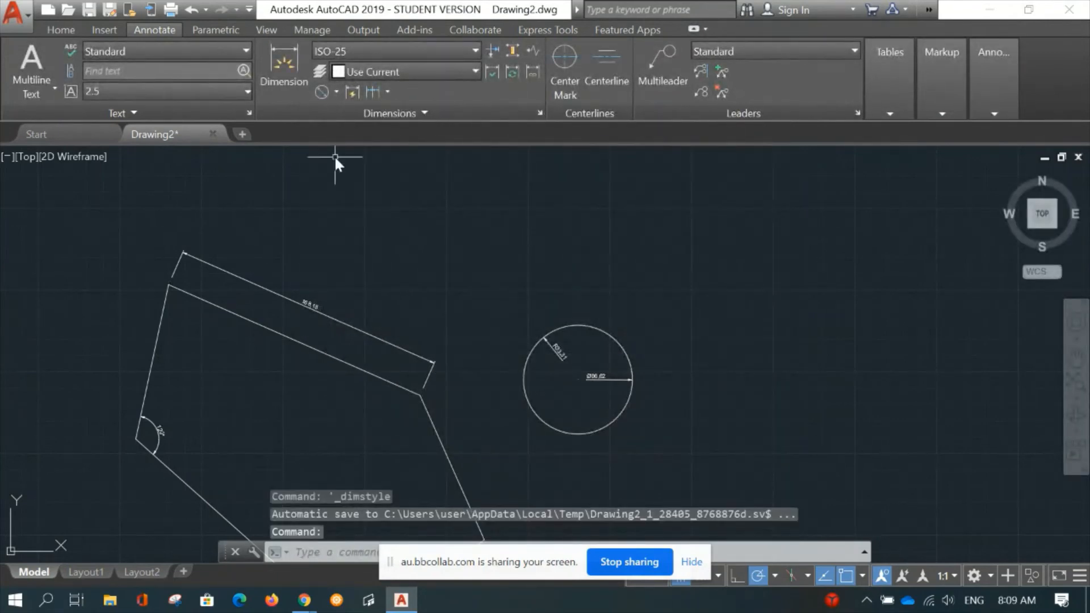
Update the pentagon's aligned dimension to the current ISO-25 dimension style.
{"action": "left_click", "coordinate": [509, 71]}
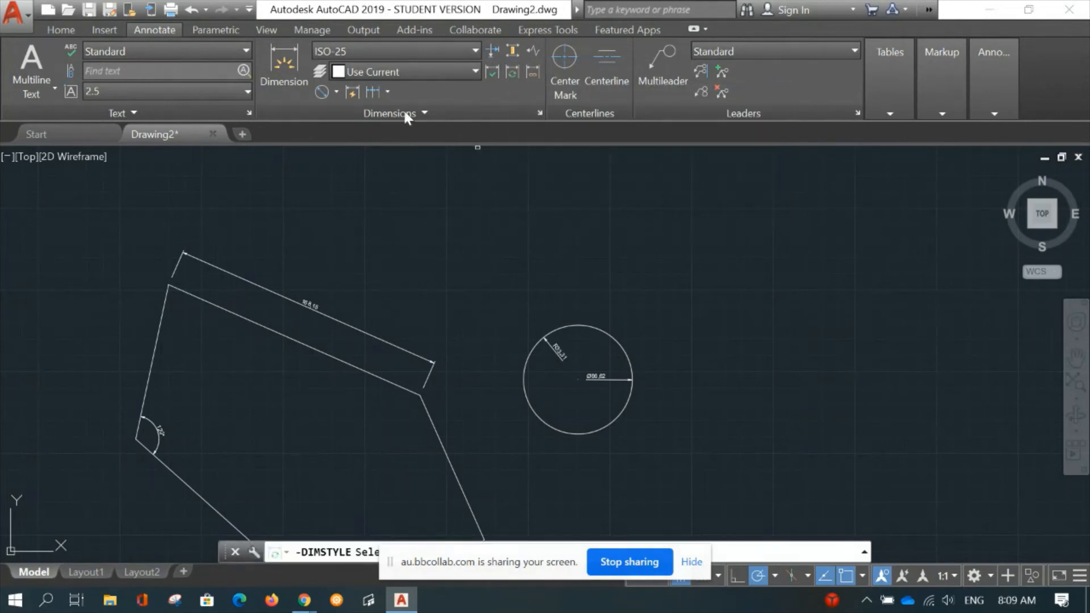
{"action": "left_click", "coordinate": [263, 286]}
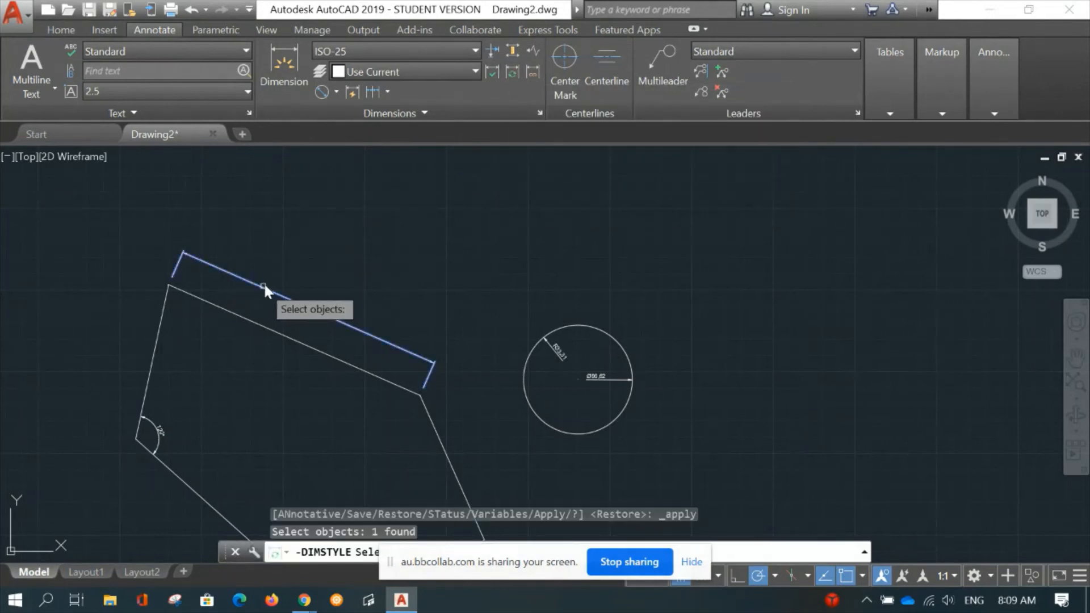
{"action": "key", "text": "Return"}
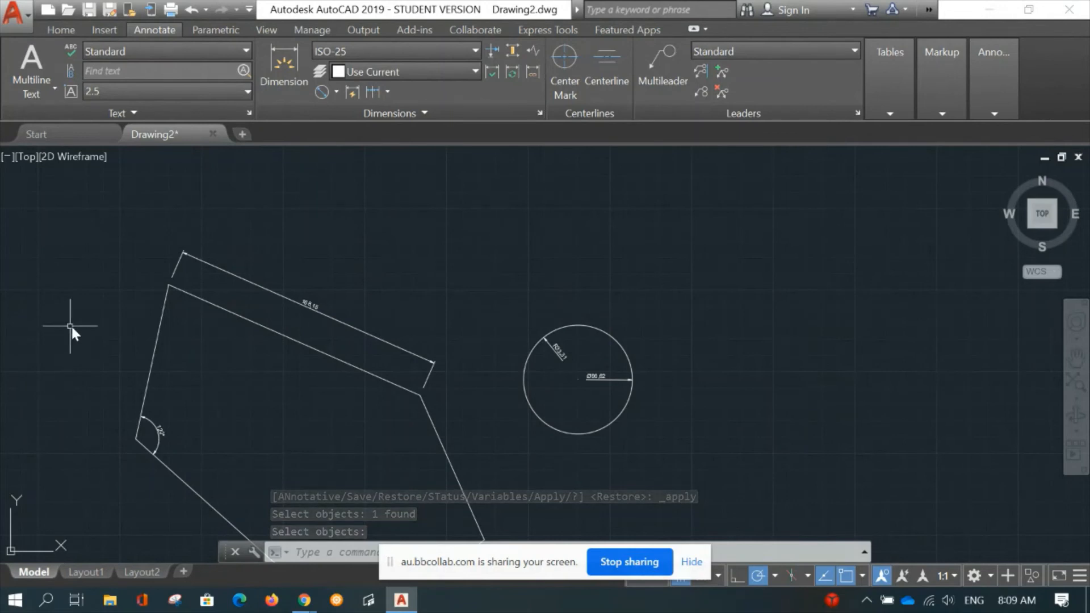
{"action": "scroll", "coordinate": [302, 394], "scroll_direction": "up", "scroll_amount": 2}
{"action": "middle_click_drag", "start_coordinate": [295, 384], "coordinate": [370, 429]}
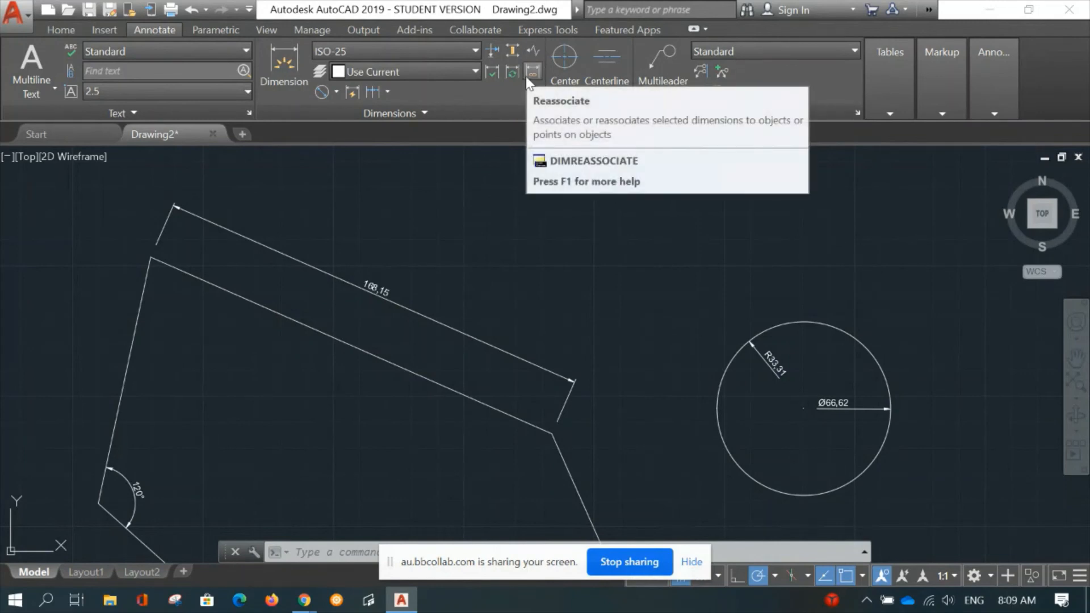
Examine the Inspection Dimension options without applying them to any dimension.
{"action": "left_click", "coordinate": [490, 72]}
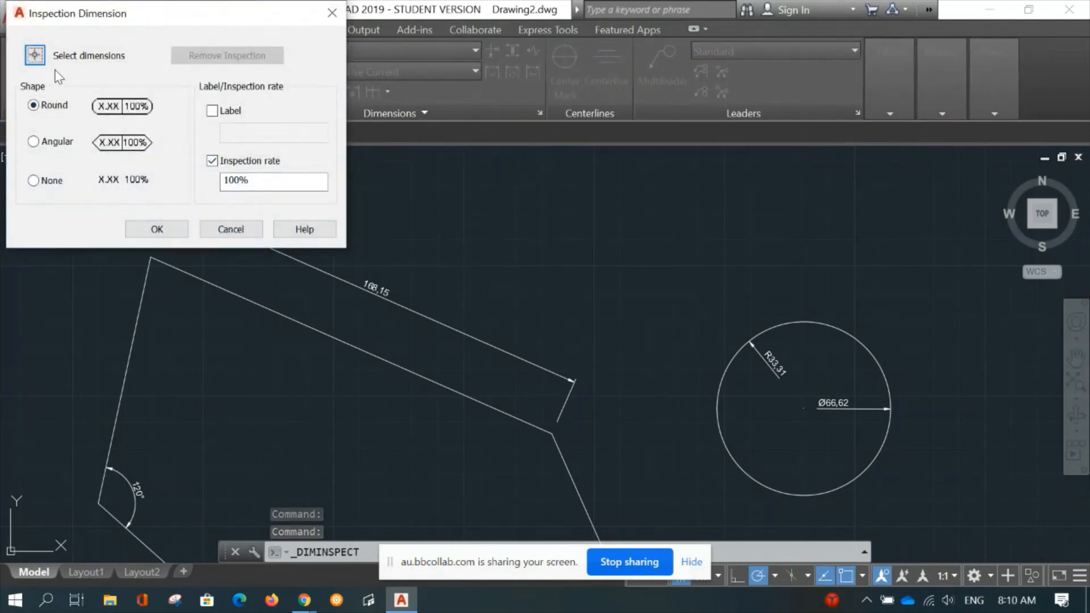
{"action": "left_click", "coordinate": [332, 12]}
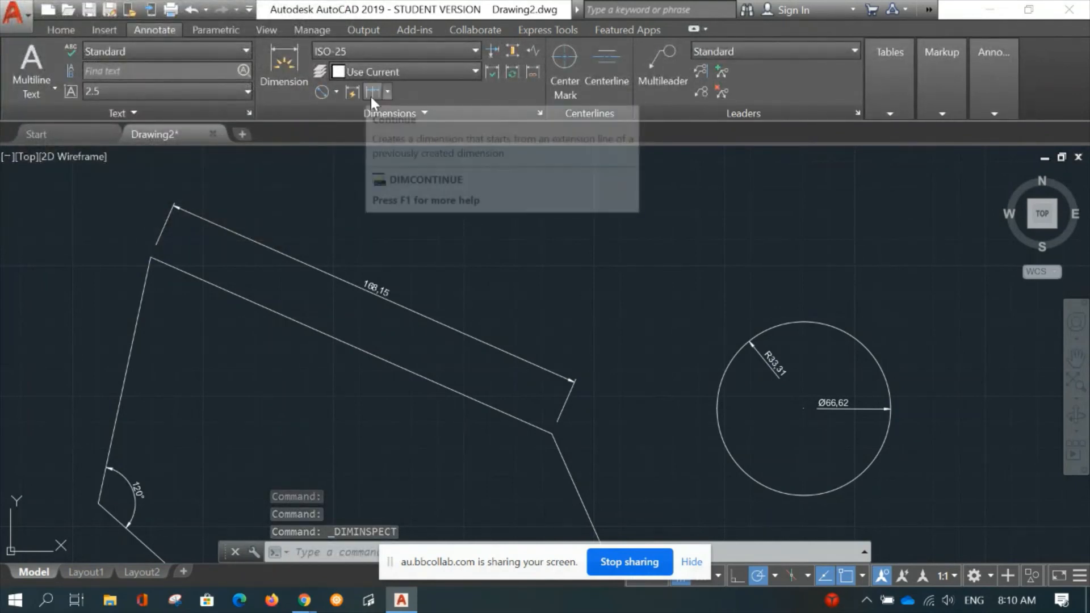
{"action": "left_click", "coordinate": [472, 216]}
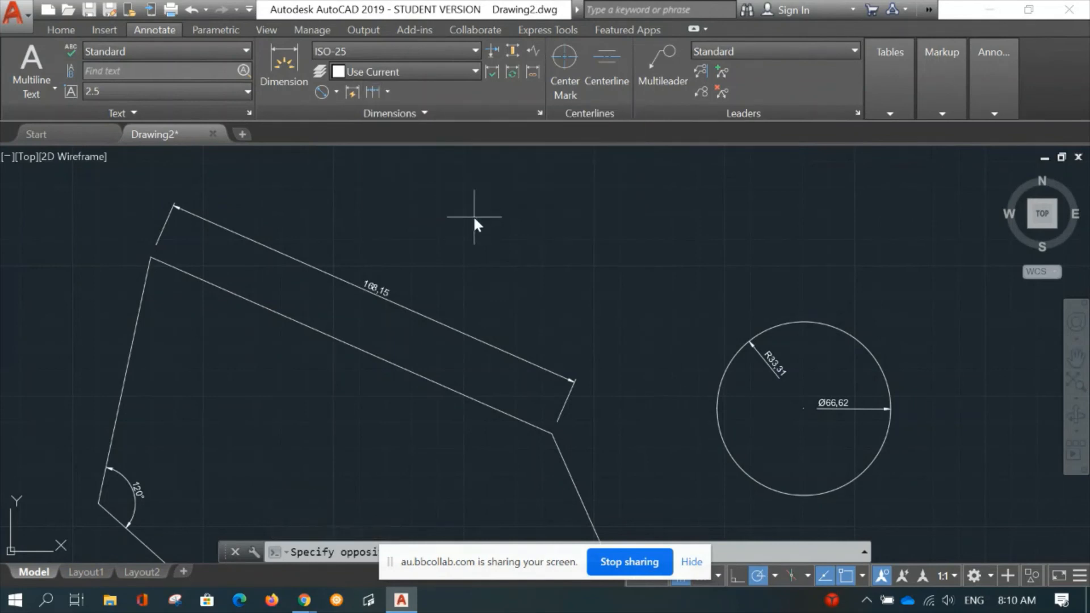
Add a horizontal linear dimension to the first segment of the zigzag line, from its left end to the first peak, placed above it.
{"action": "scroll", "coordinate": [464, 239], "scroll_direction": "down", "scroll_amount": 4}
{"action": "scroll", "coordinate": [511, 293], "scroll_direction": "down", "scroll_amount": 4}
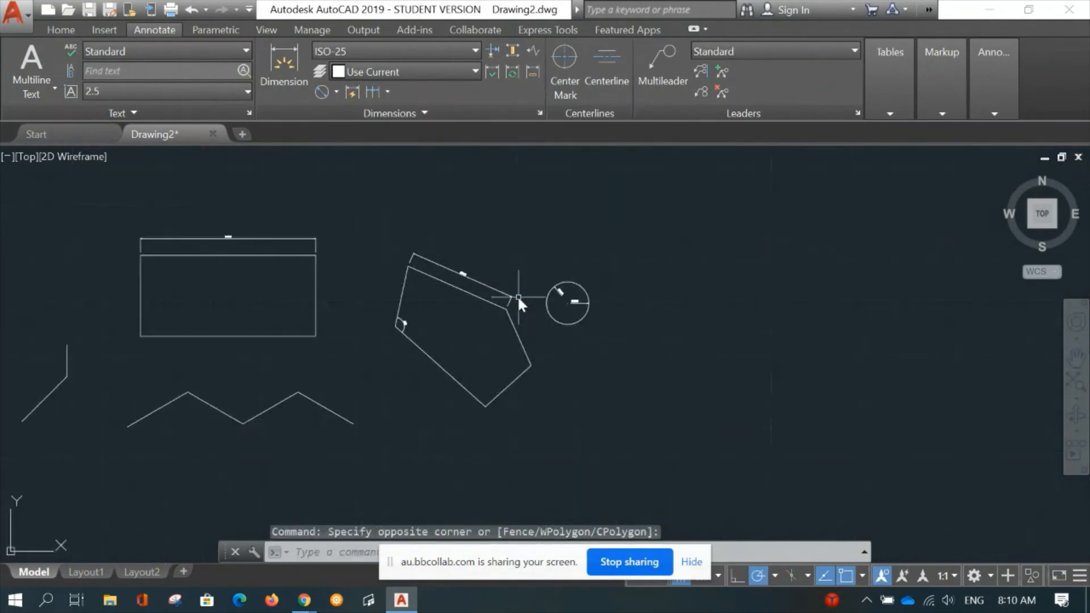
{"action": "scroll", "coordinate": [485, 365], "scroll_direction": "up", "scroll_amount": 4}
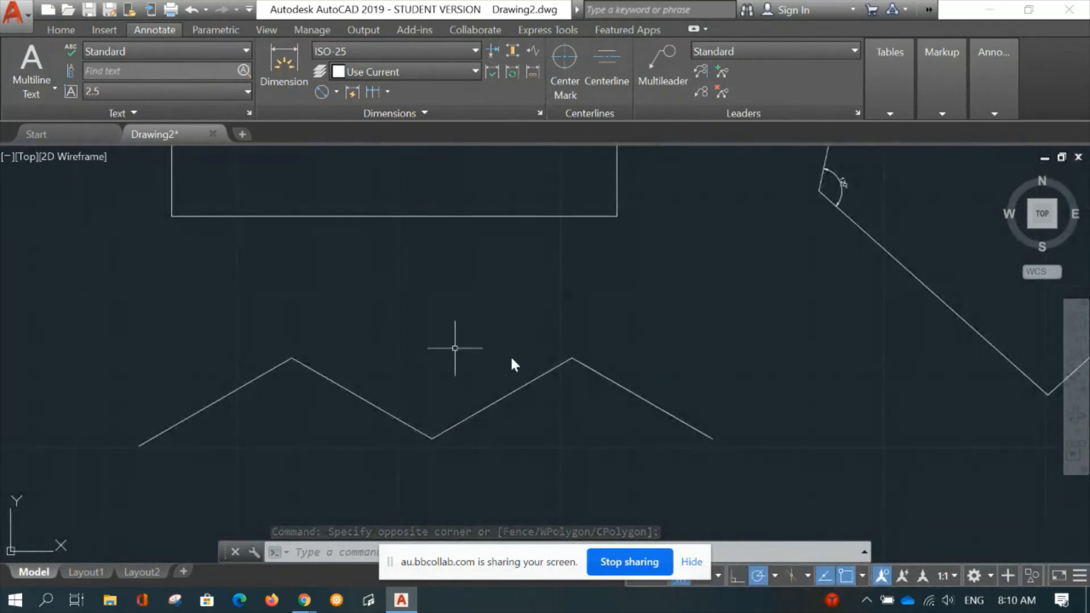
{"action": "left_click", "coordinate": [293, 59]}
{"action": "left_click", "coordinate": [145, 445]}
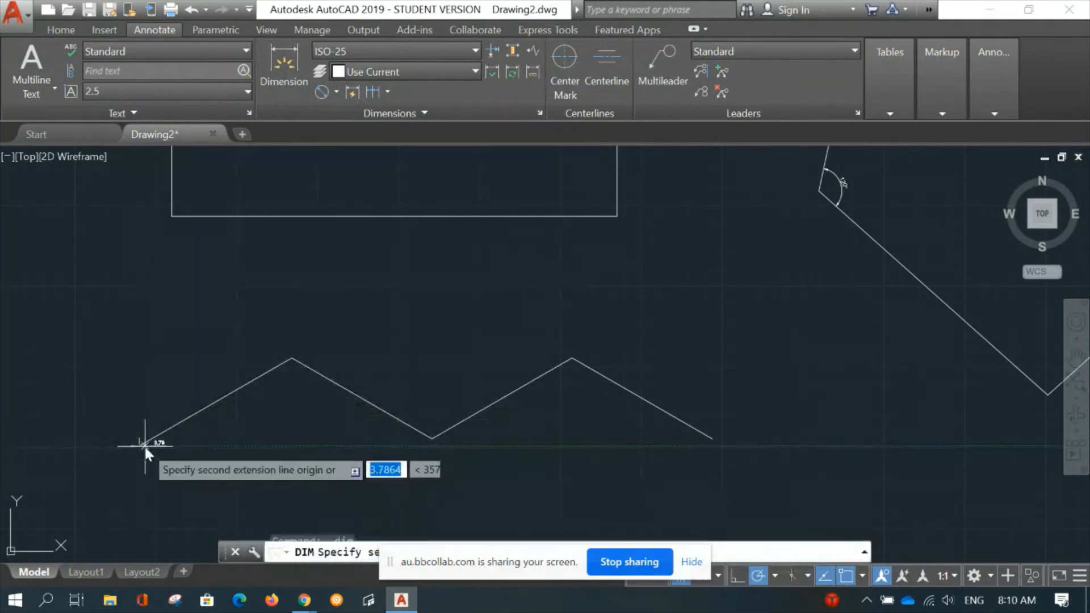
{"action": "left_click", "coordinate": [335, 90]}
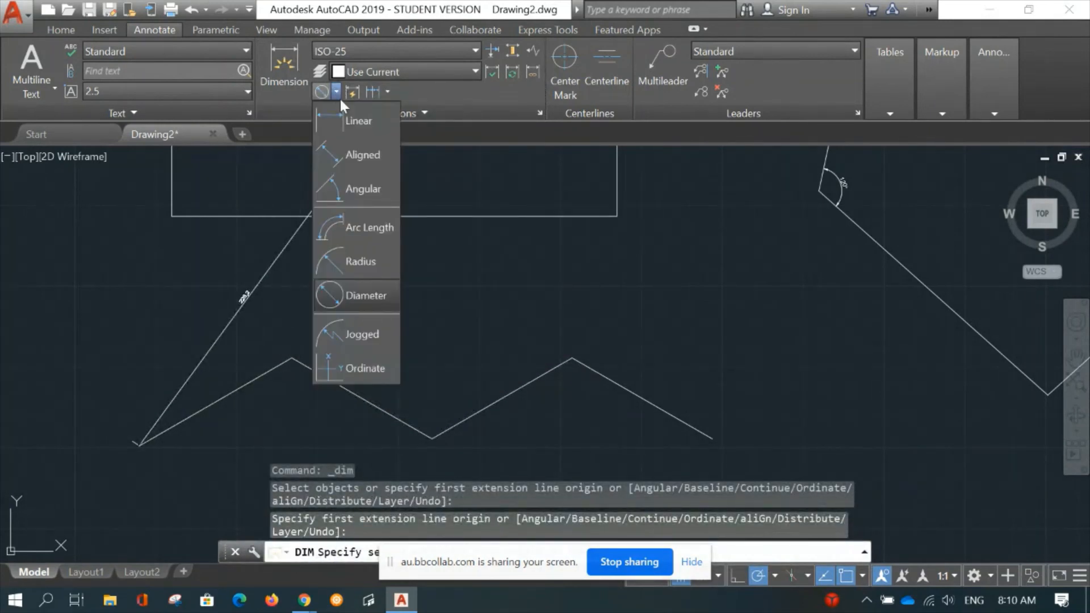
{"action": "left_click", "coordinate": [343, 114]}
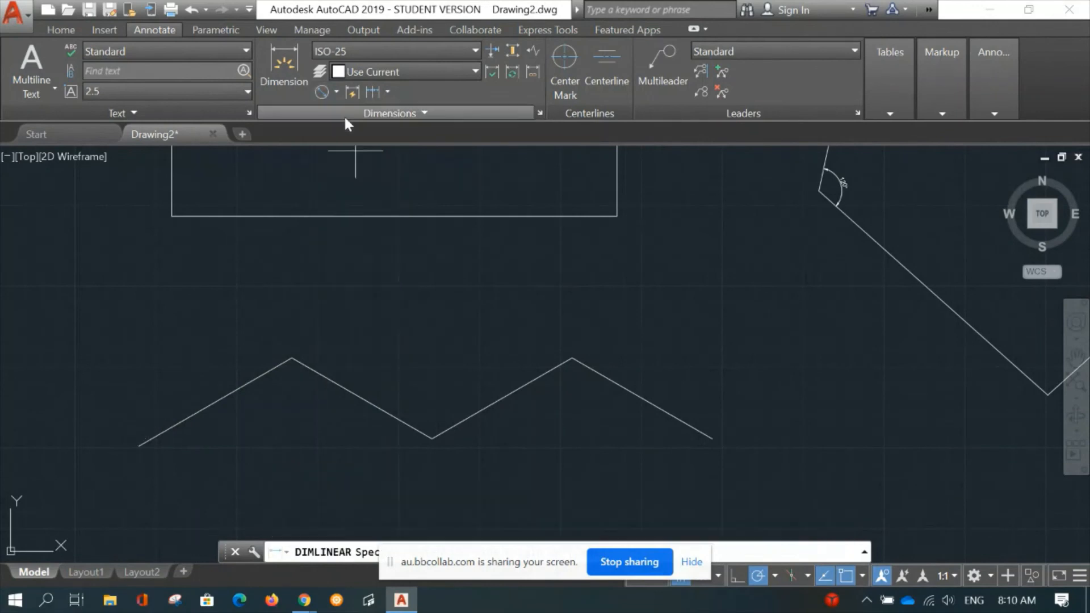
{"action": "left_click", "coordinate": [140, 447]}
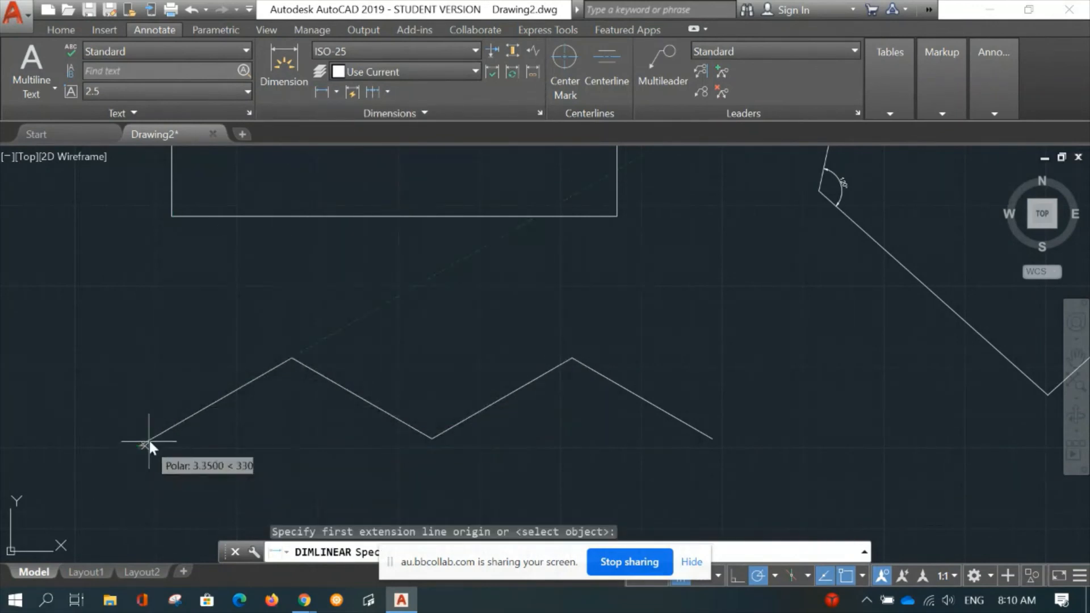
{"action": "left_click", "coordinate": [289, 358]}
{"action": "left_click", "coordinate": [264, 325]}
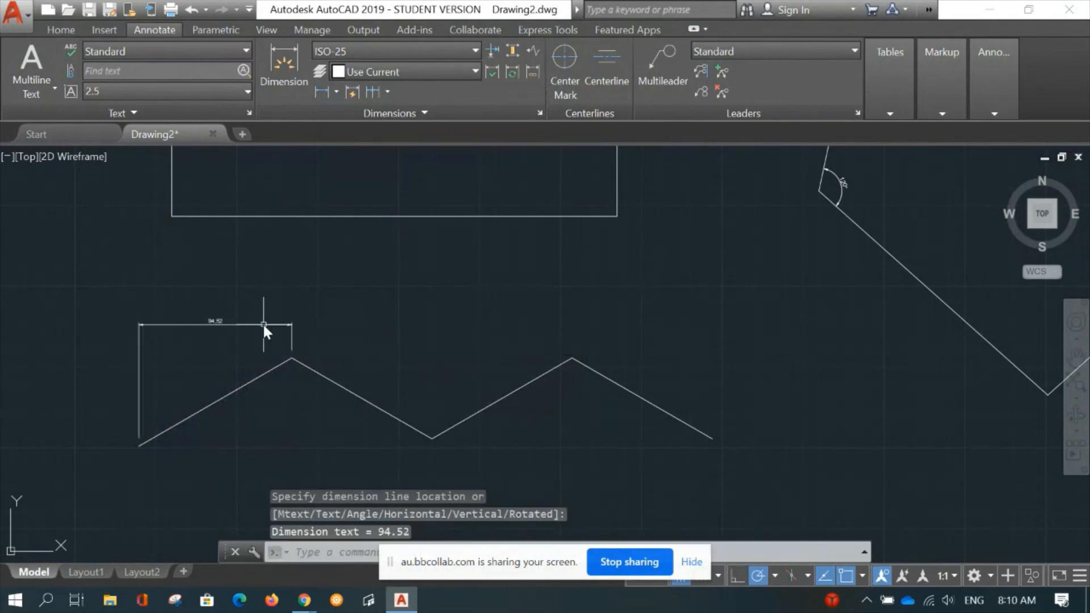
Continue the dimension chain from the first peak across the remaining three segments of the zigzag line.
{"action": "left_click", "coordinate": [373, 93]}
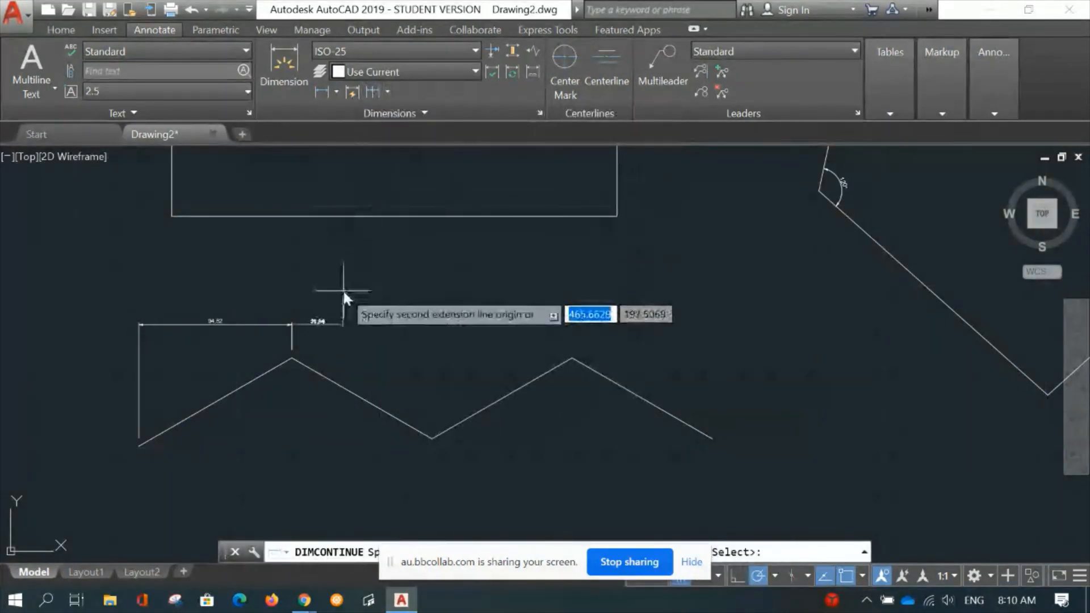
{"action": "left_click", "coordinate": [432, 439]}
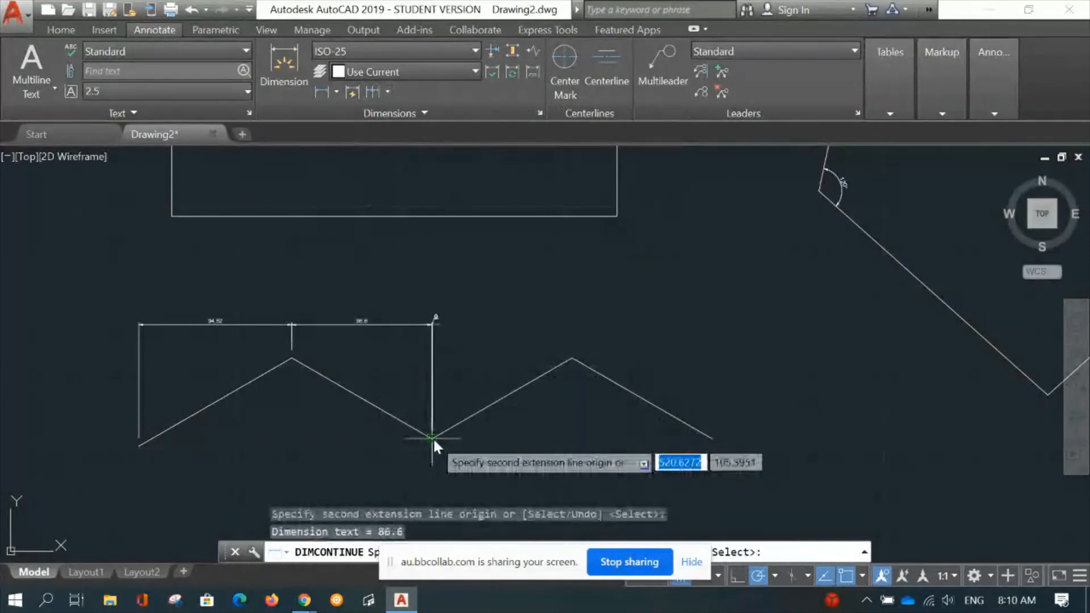
{"action": "left_click", "coordinate": [575, 358]}
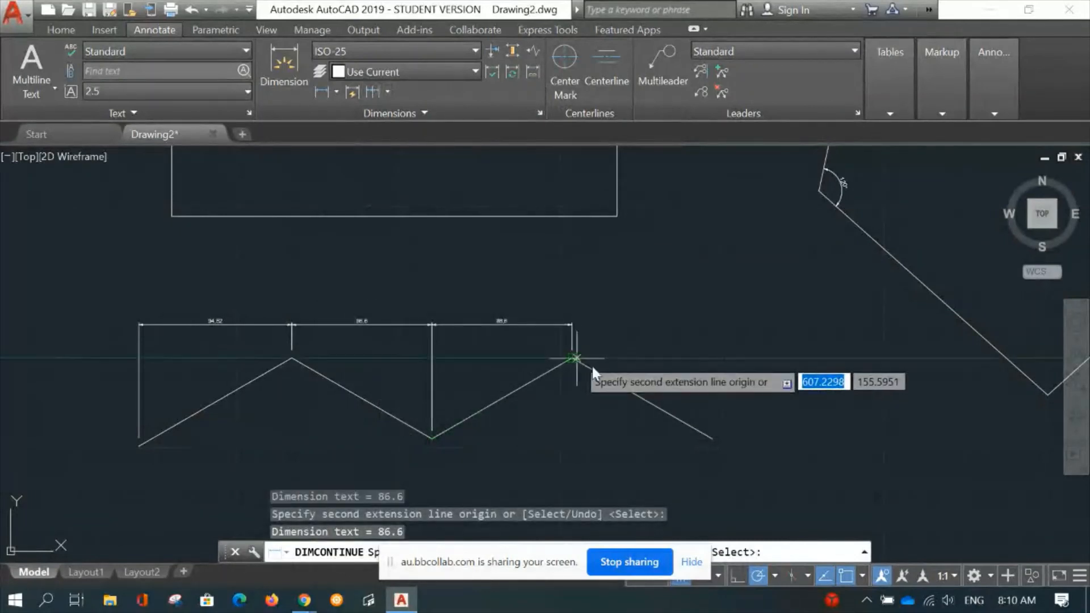
{"action": "left_click", "coordinate": [712, 438]}
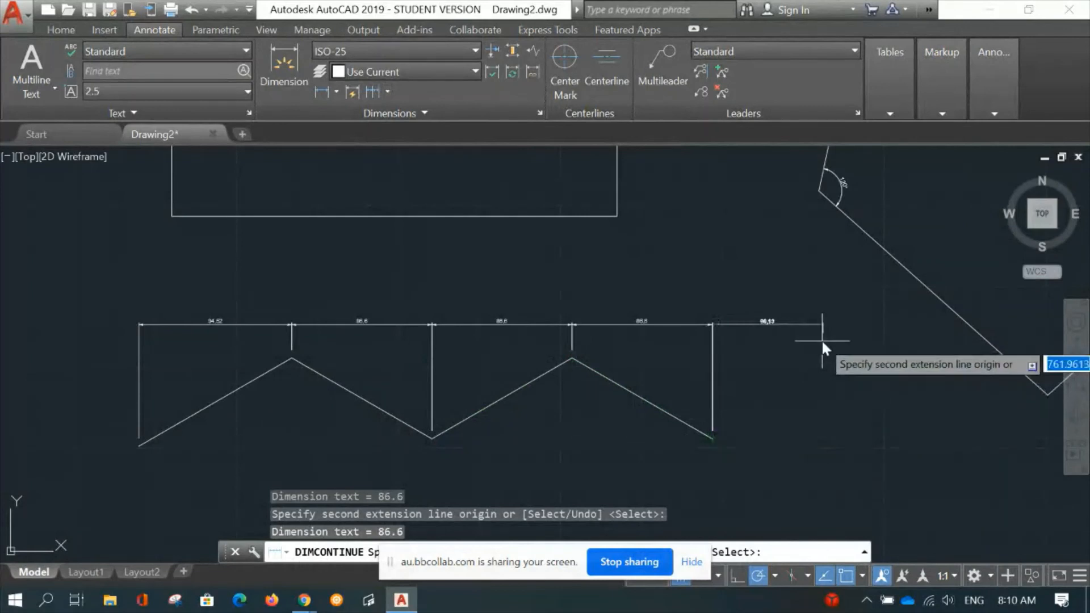
{"action": "key", "text": "Return"}
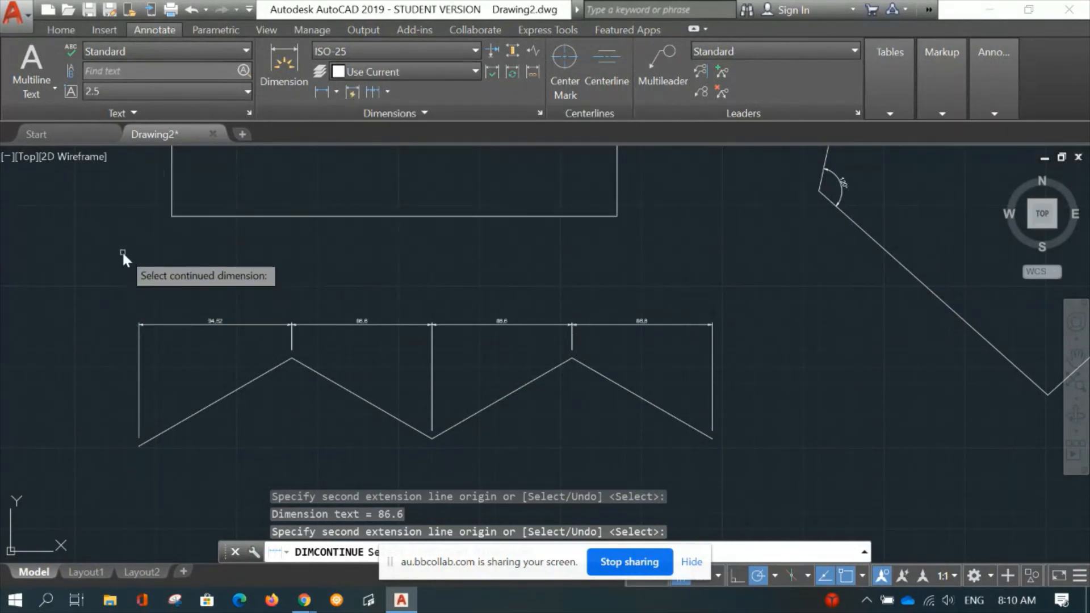
{"action": "key", "text": "Escape"}
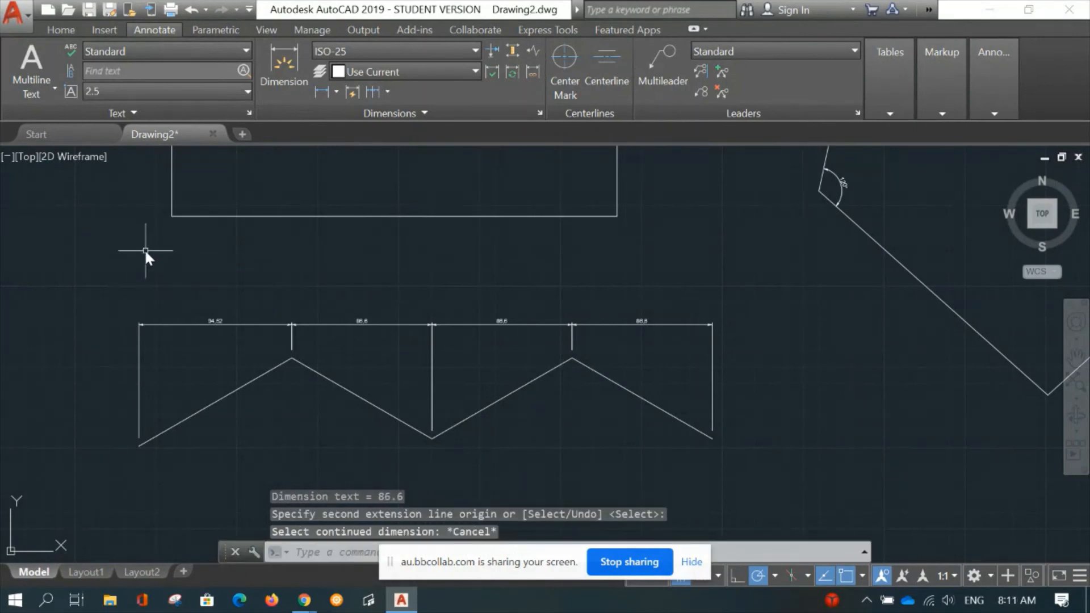
With object snap off, add a multileader pointing at the rectangle's right edge, with a horizontal leader extending outward and the text "Box".
{"action": "scroll", "coordinate": [373, 291], "scroll_direction": "down", "scroll_amount": 2}
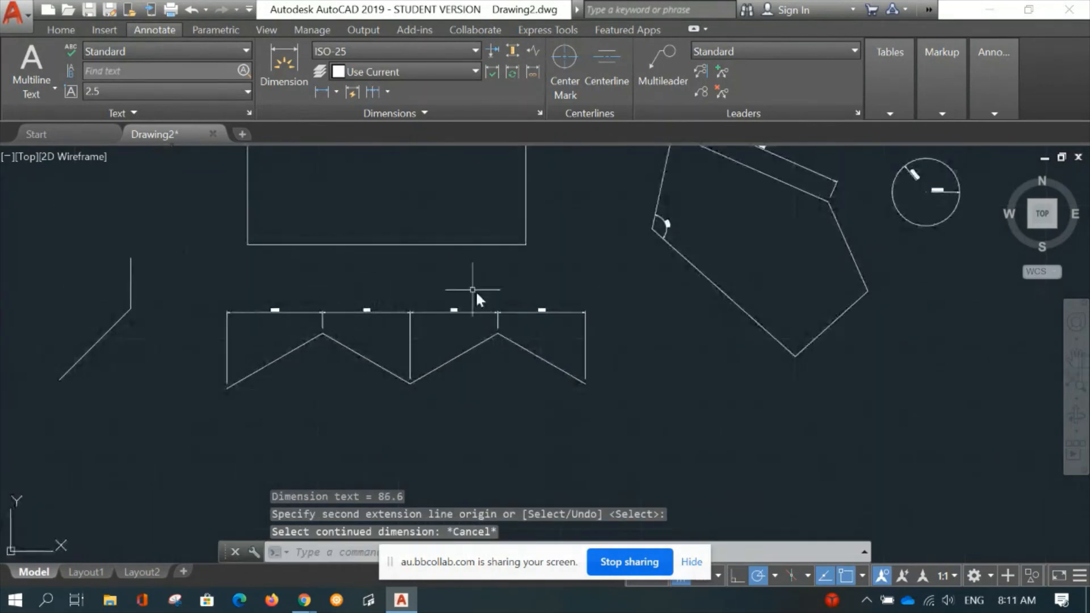
{"action": "middle_click_drag", "start_coordinate": [502, 254], "coordinate": [437, 367]}
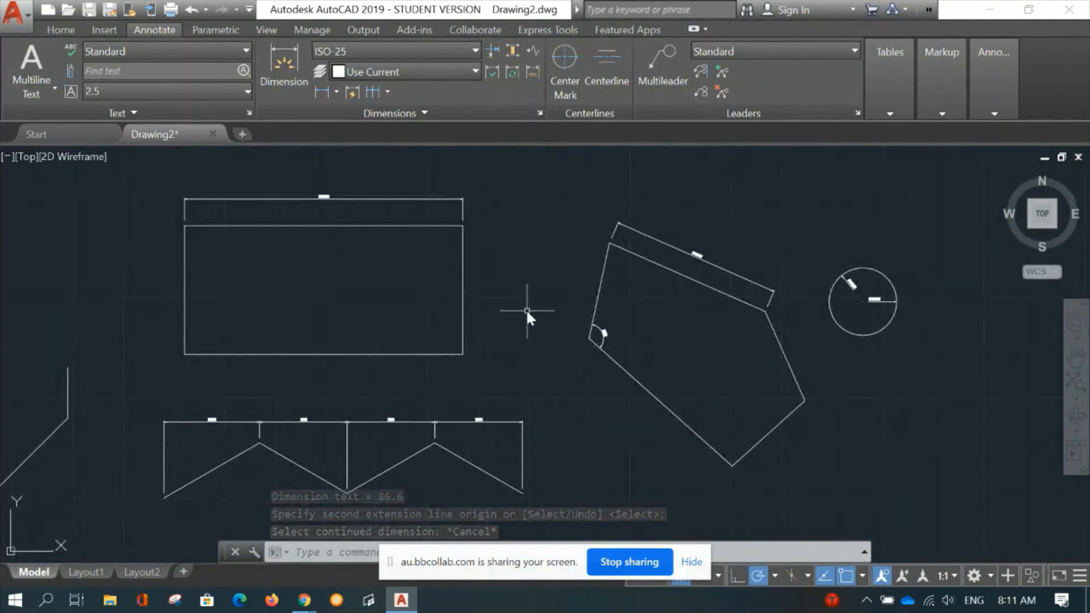
{"action": "left_click", "coordinate": [661, 64]}
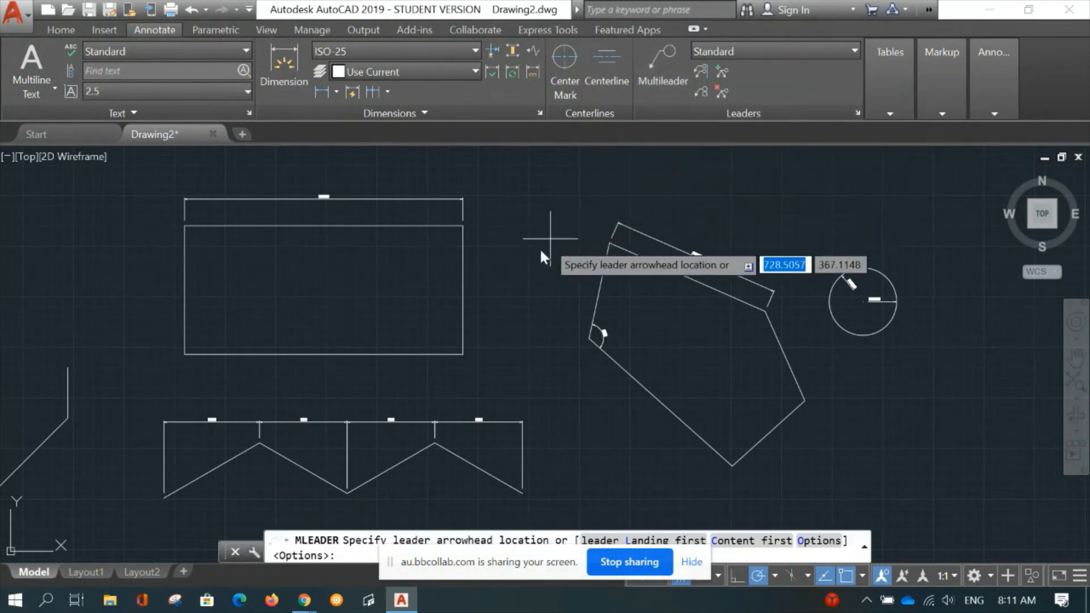
{"action": "scroll", "coordinate": [491, 269], "scroll_direction": "up", "scroll_amount": 2}
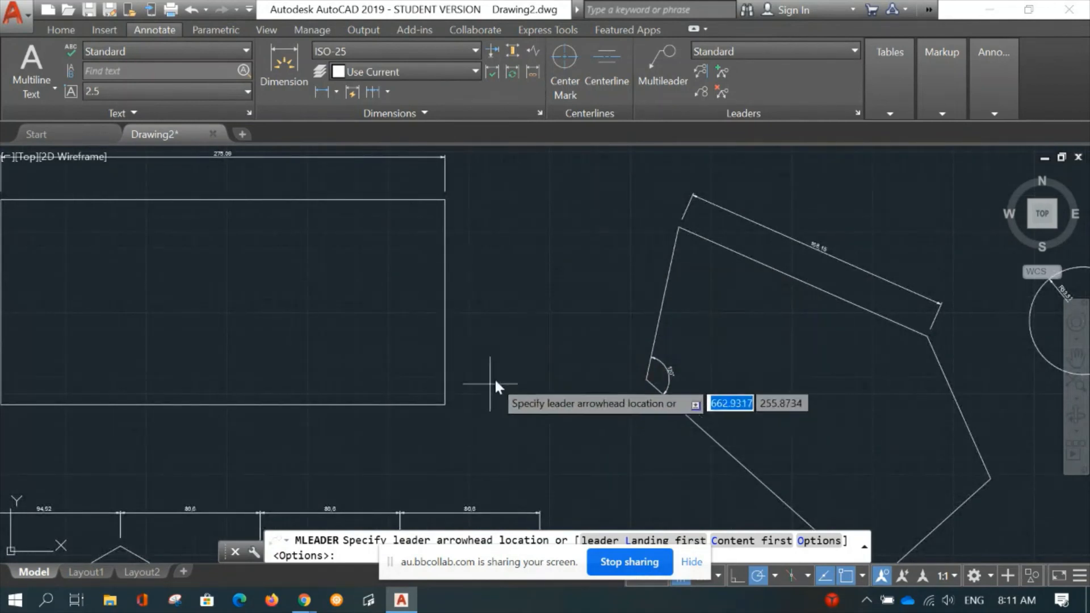
{"action": "scroll", "coordinate": [449, 325], "scroll_direction": "up", "scroll_amount": 2}
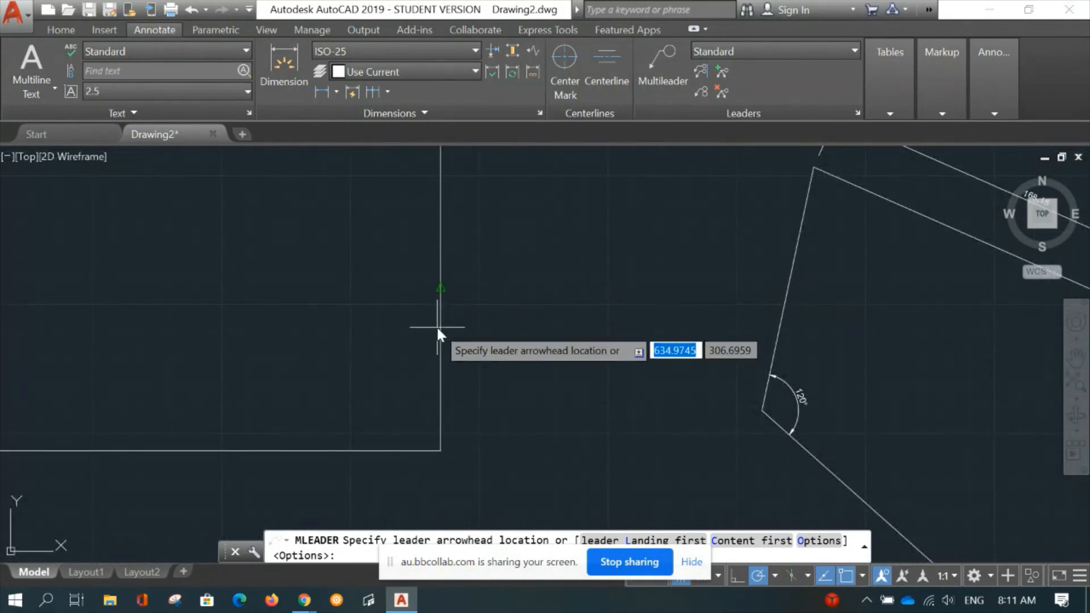
{"action": "key", "text": "F3"}
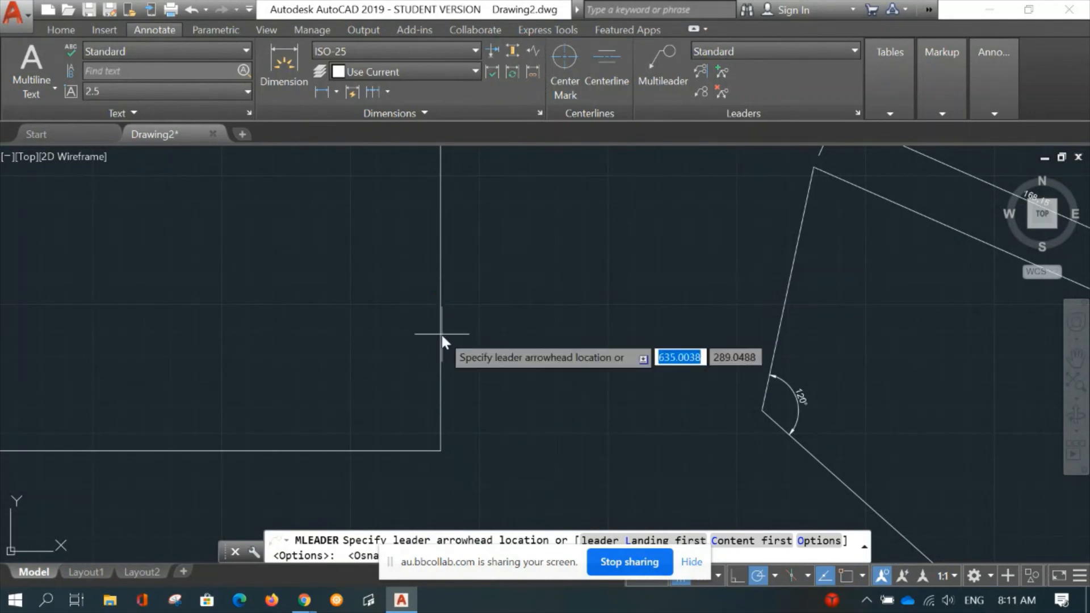
{"action": "left_click", "coordinate": [442, 342]}
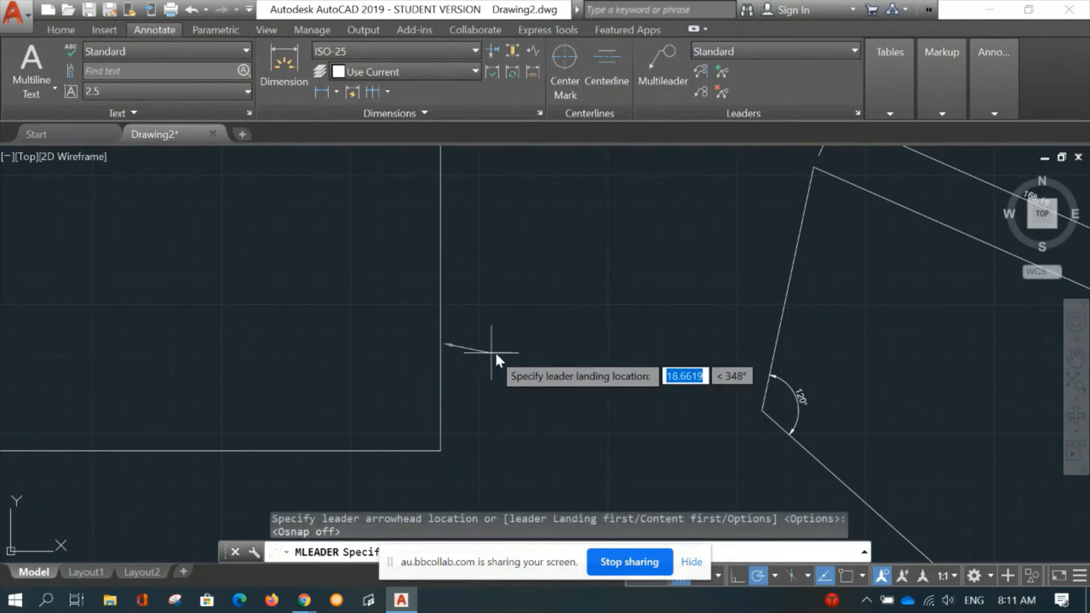
{"action": "left_click", "coordinate": [558, 343]}
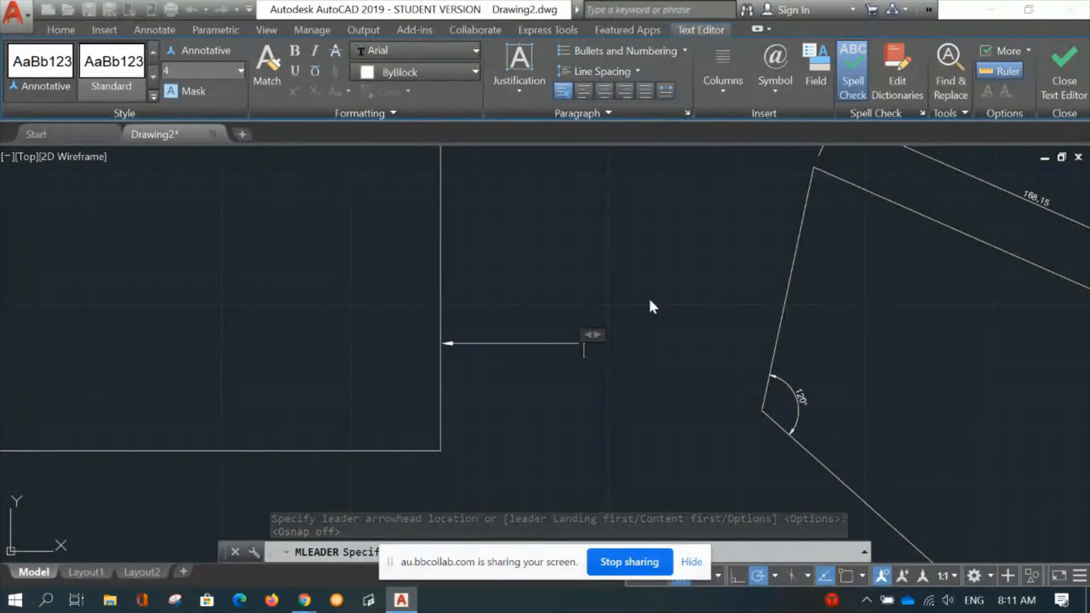
{"action": "type", "text": "Box"}
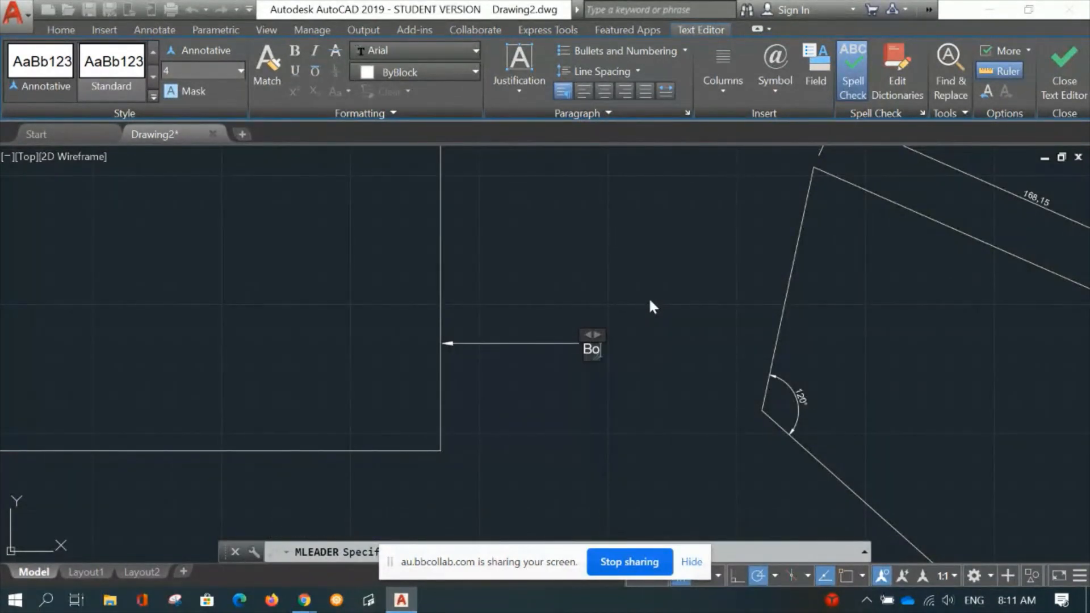
{"action": "left_click", "coordinate": [1062, 68]}
{"action": "scroll", "coordinate": [639, 313], "scroll_direction": "down", "scroll_amount": 4}
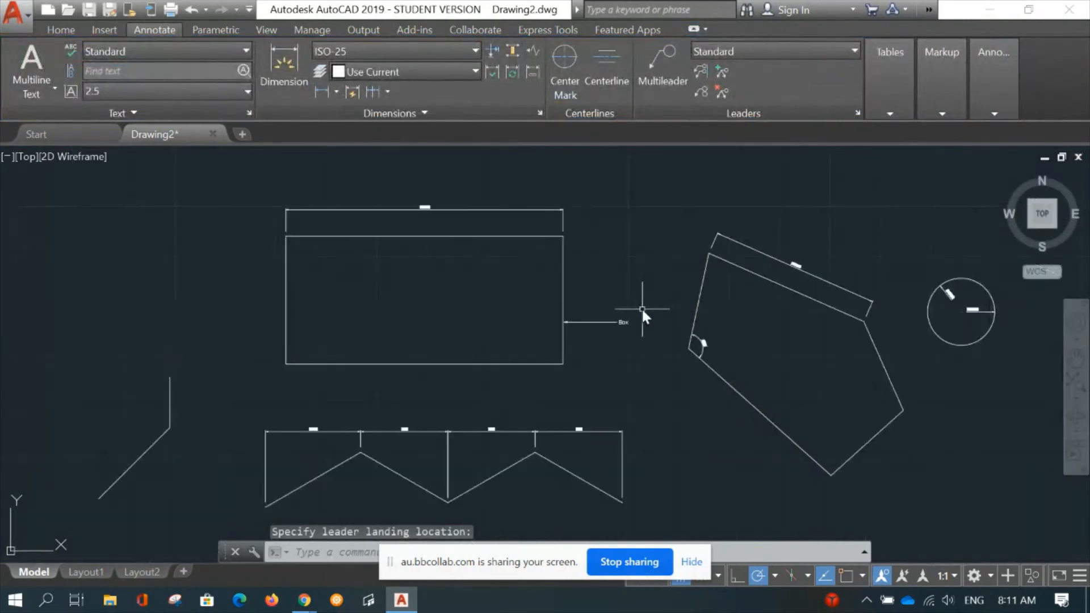
Examine the leader format, leader structure and content settings of the Standard multileader style without changing any of them.
{"action": "scroll", "coordinate": [641, 308], "scroll_direction": "up", "scroll_amount": 5}
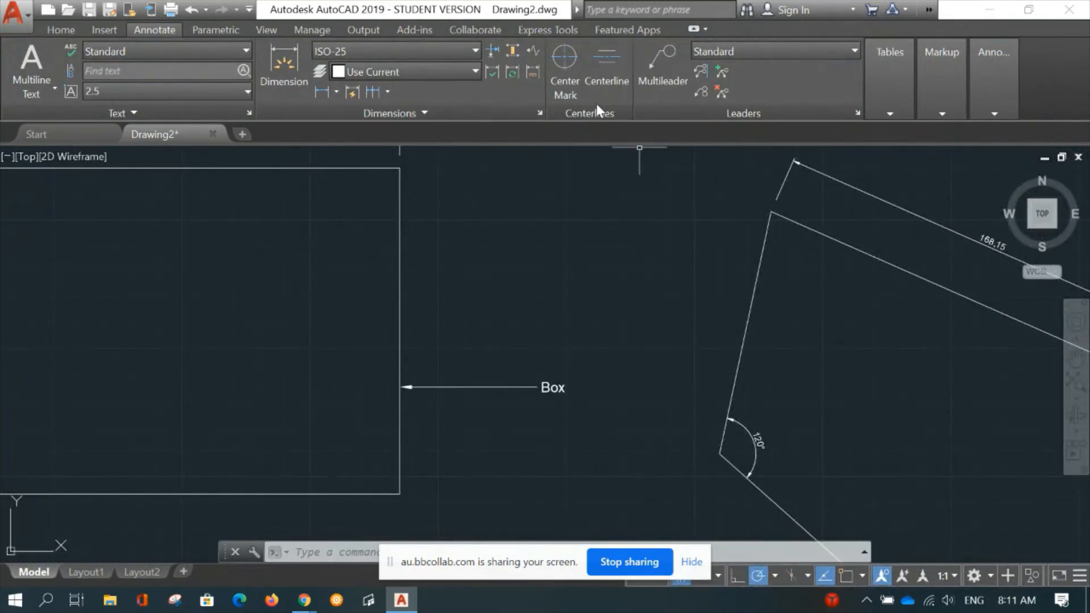
{"action": "left_click", "coordinate": [857, 113]}
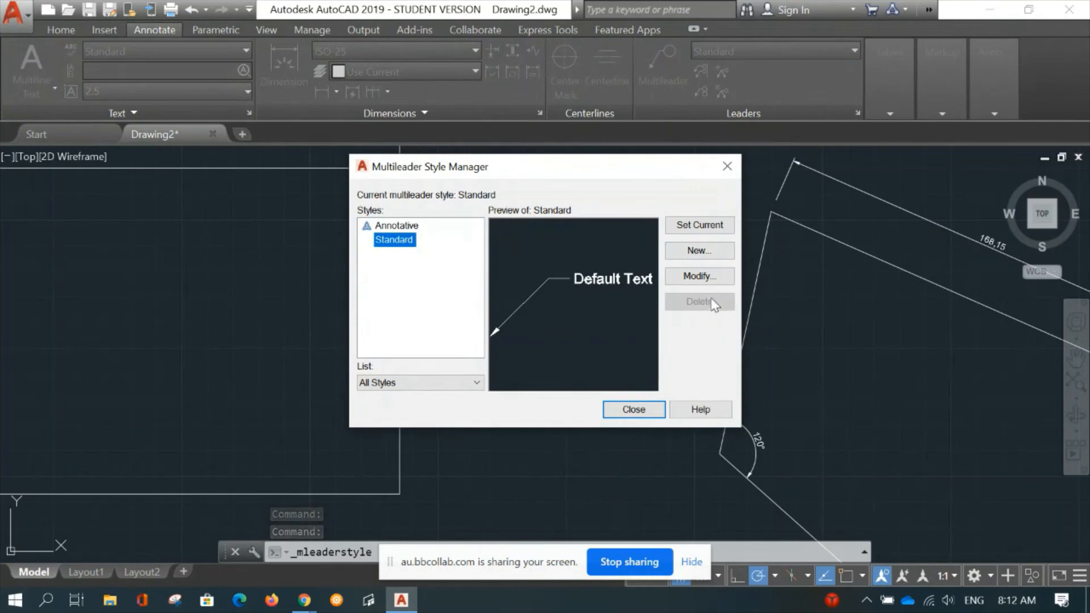
{"action": "left_click", "coordinate": [706, 283]}
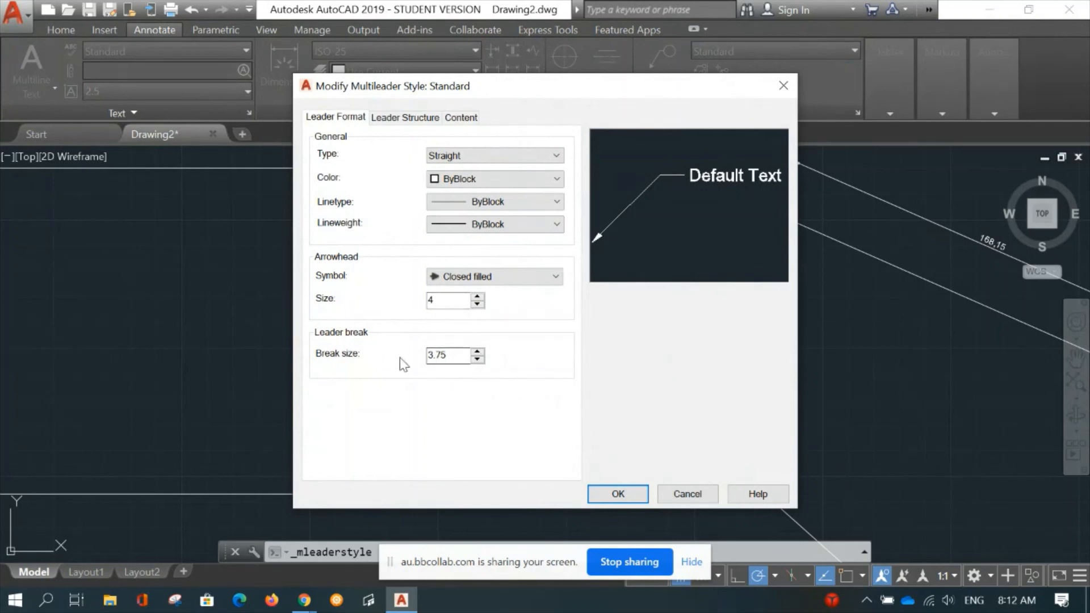
{"action": "left_click", "coordinate": [415, 118]}
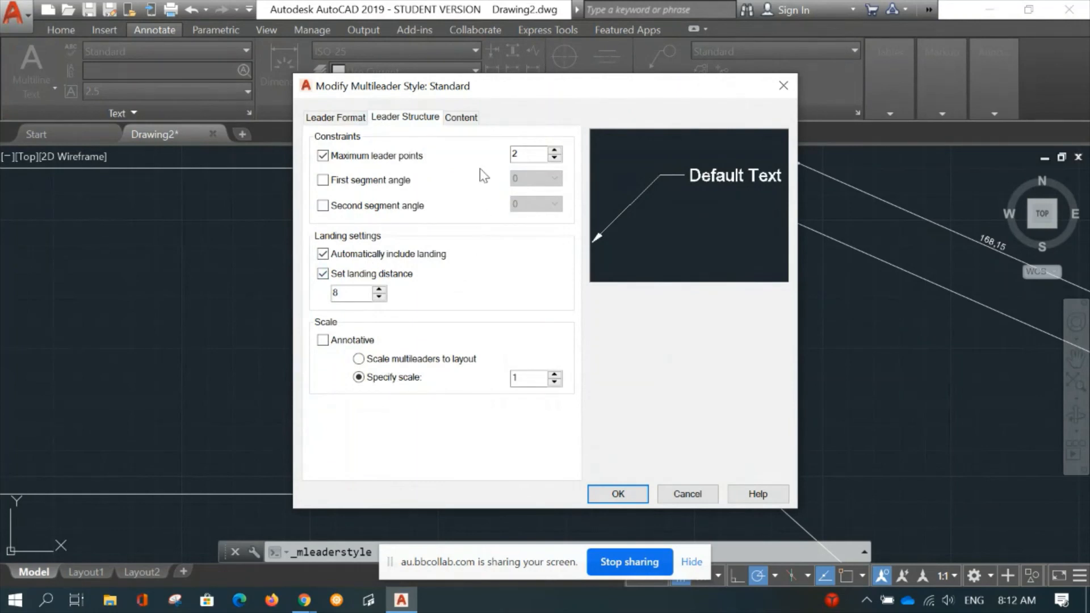
{"action": "left_click", "coordinate": [465, 119]}
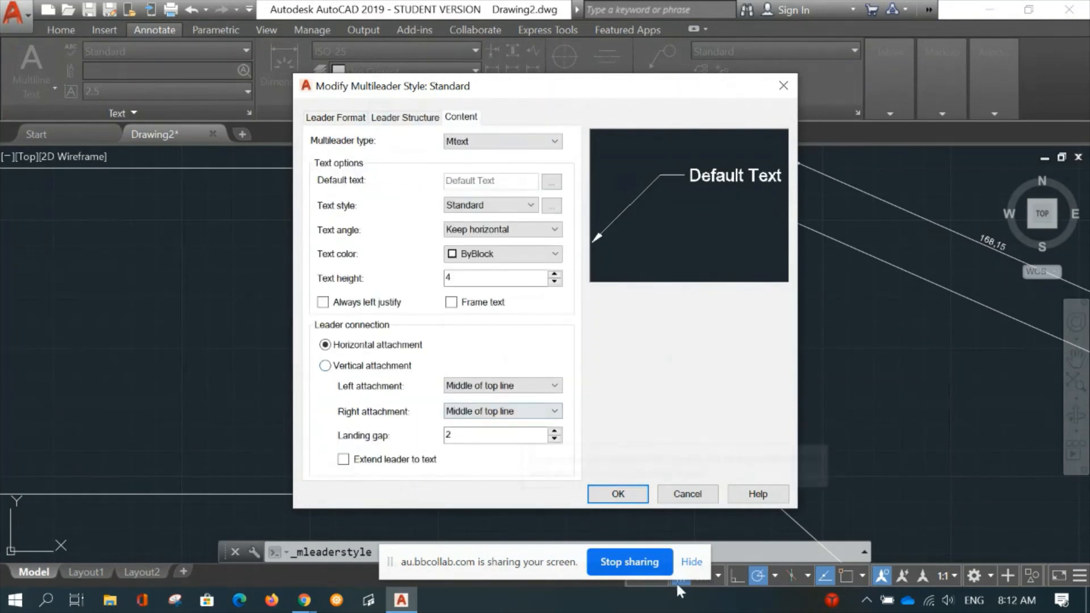
{"action": "left_click", "coordinate": [616, 494]}
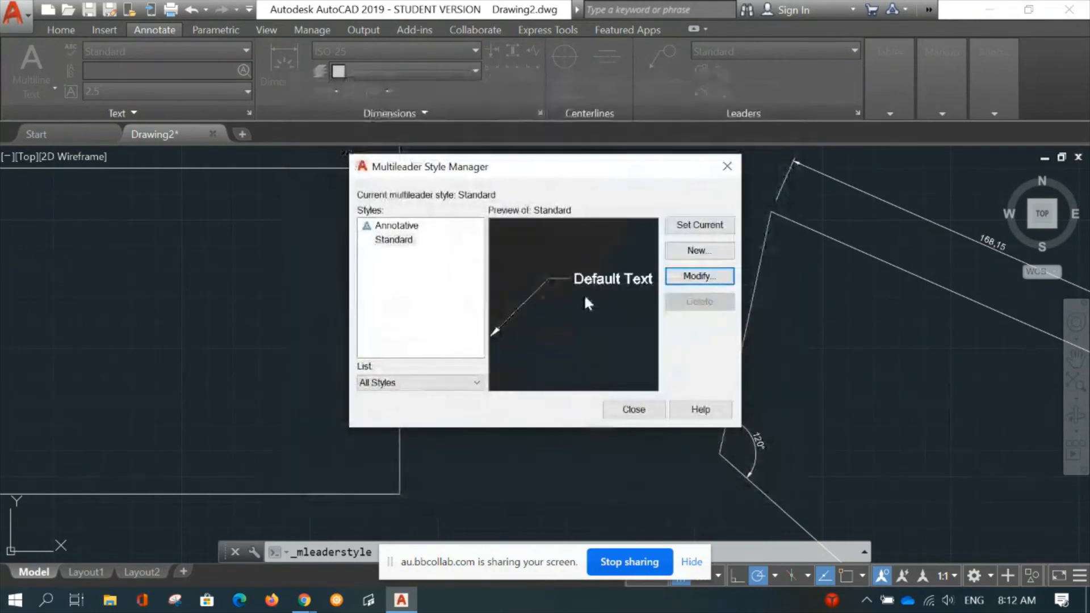
{"action": "left_click", "coordinate": [728, 168]}
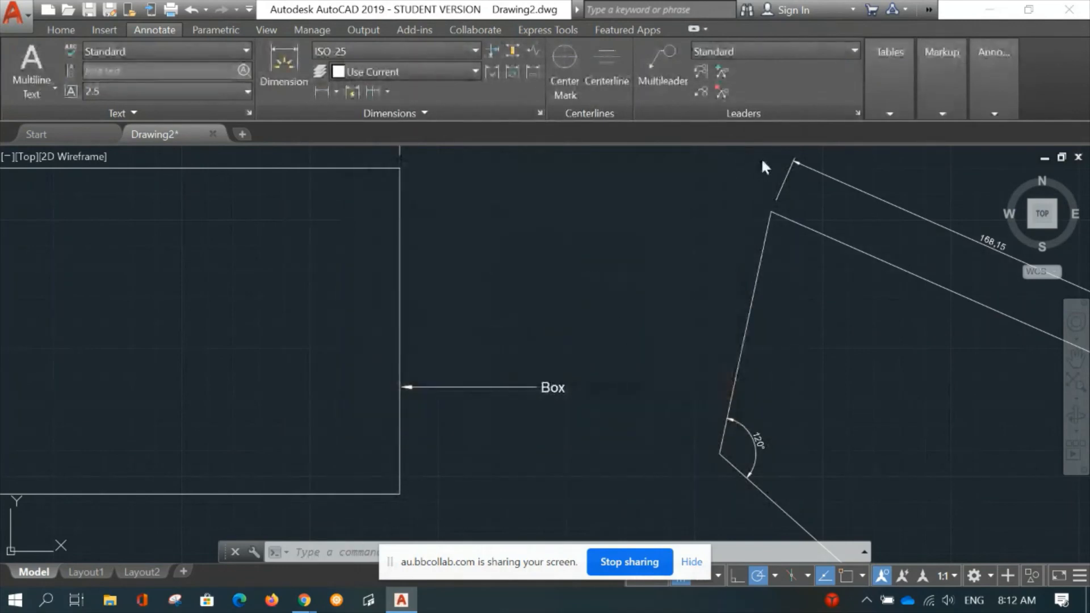